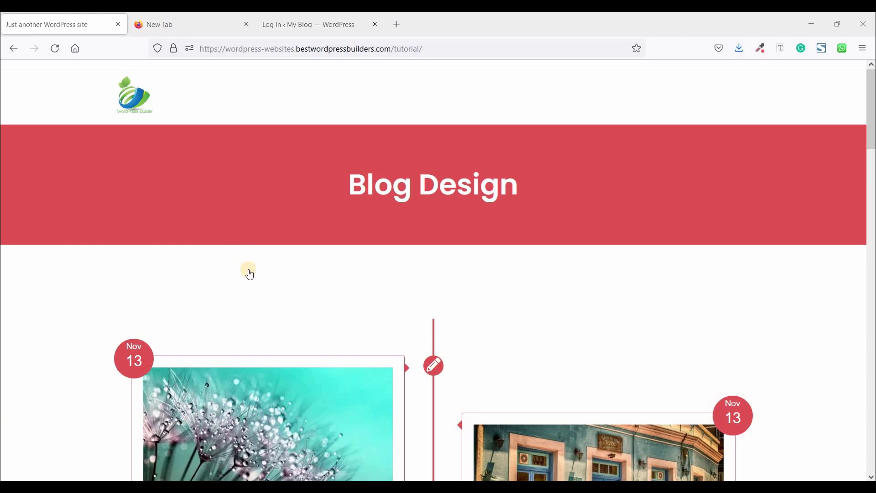
- Scroll through the Blog Design reference page to look it over
scroll(246, 269, "down", 4)
scroll(93, 279, "down", 2)
scroll(118, 274, "down", 12)
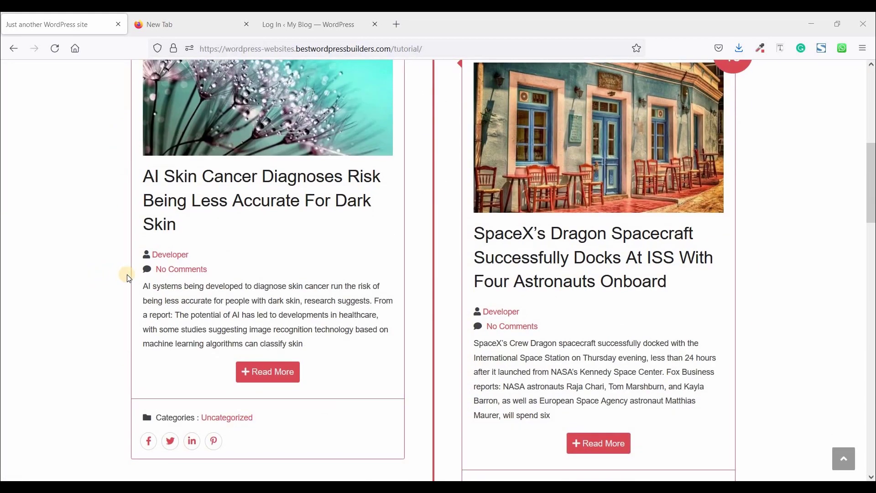
scroll(131, 275, "down", 4)
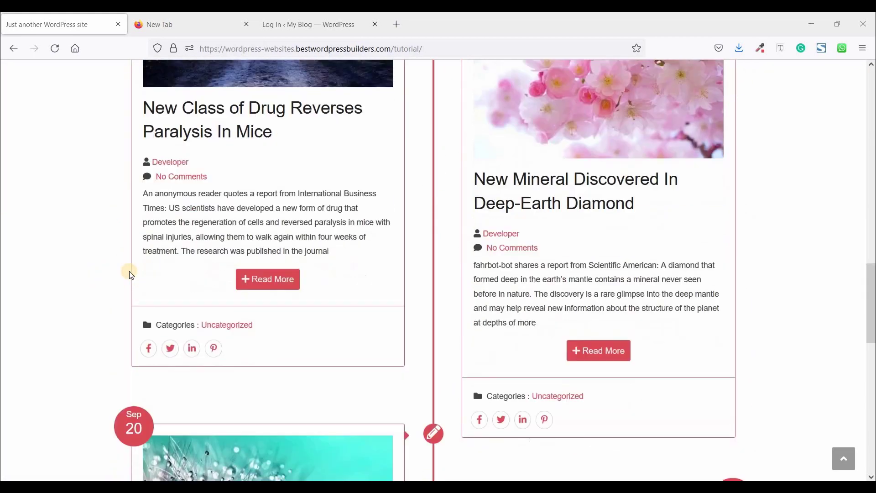
scroll(138, 278, "down", 8)
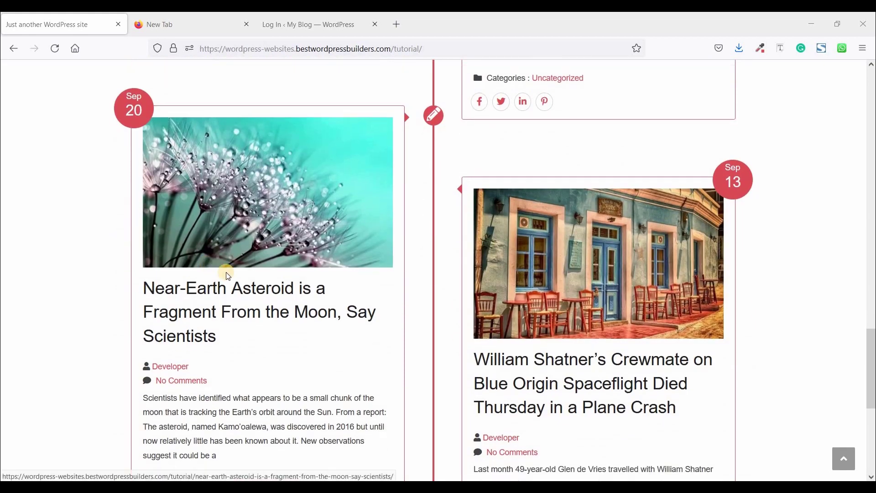
scroll(233, 283, "down", 3)
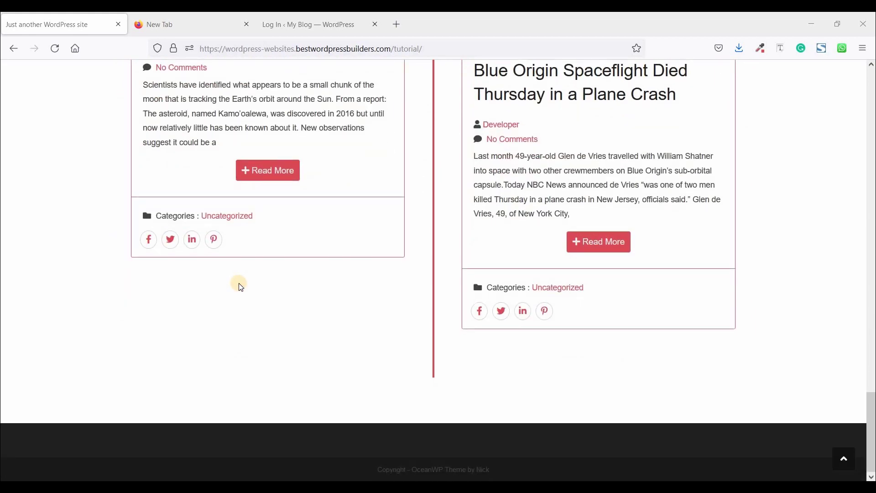
scroll(239, 283, "up", 10)
scroll(240, 286, "up", 15)
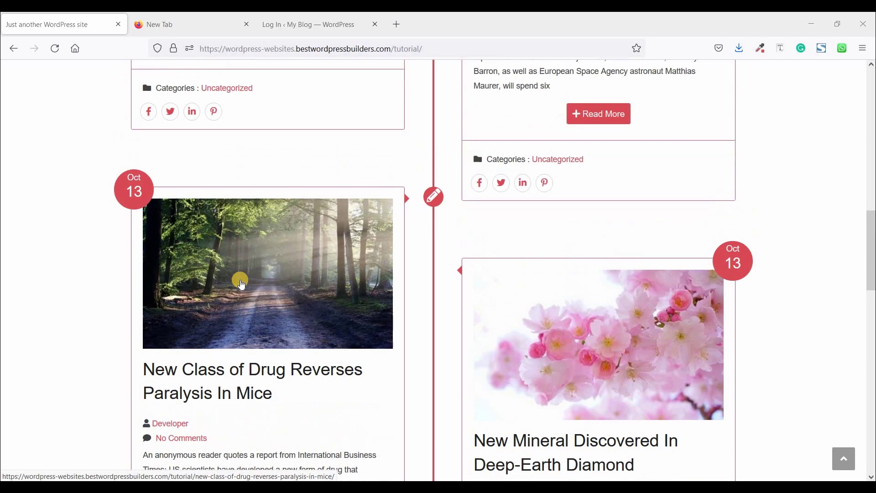
scroll(239, 279, "up", 5)
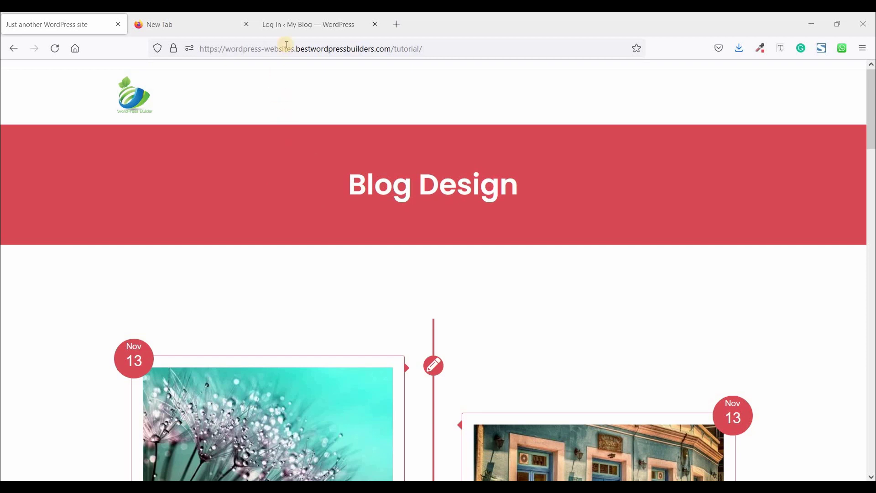
- Log in on the site's custom login page with the account password, declining Firefox's save prompt
left_click(294, 23)
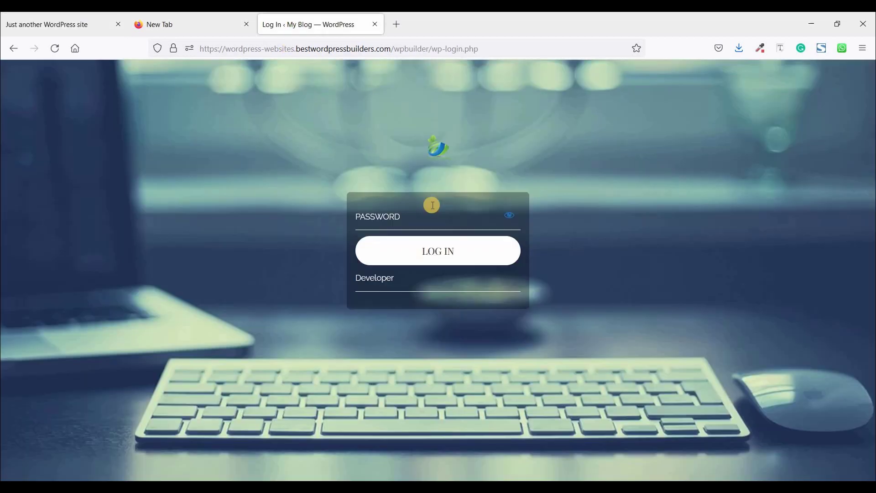
left_click(402, 215)
type("a")
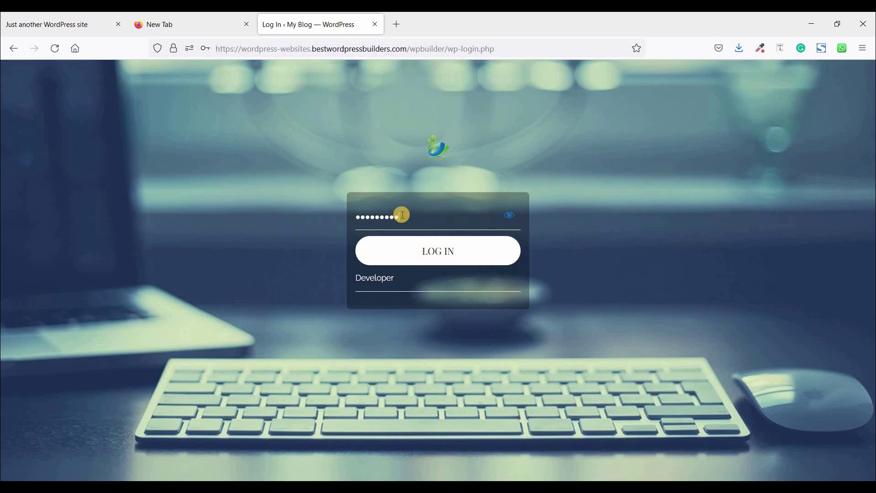
left_click(413, 244)
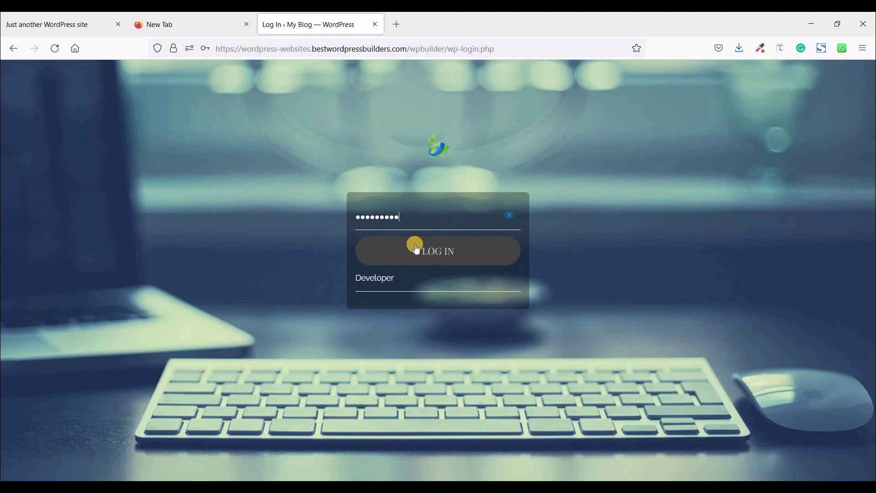
left_click(369, 192)
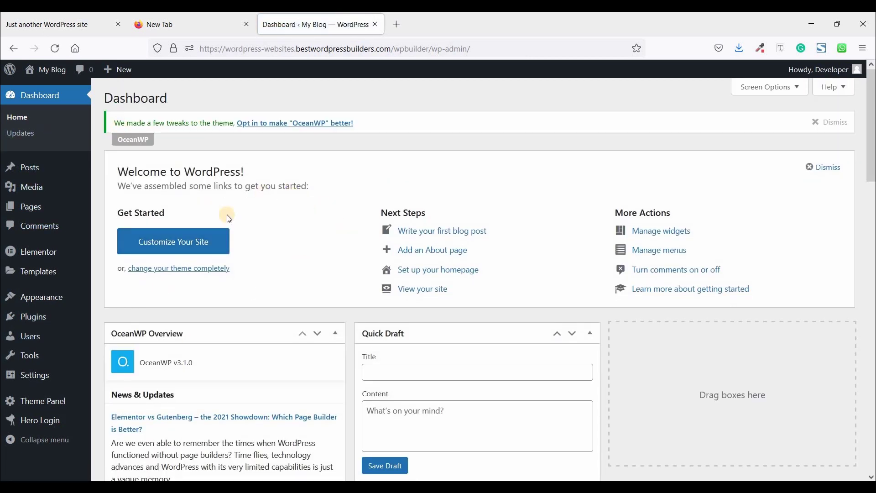
- From the empty All Pages list, open two Add New page editors in new tabs and switch to the first
mouse_move(38, 209)
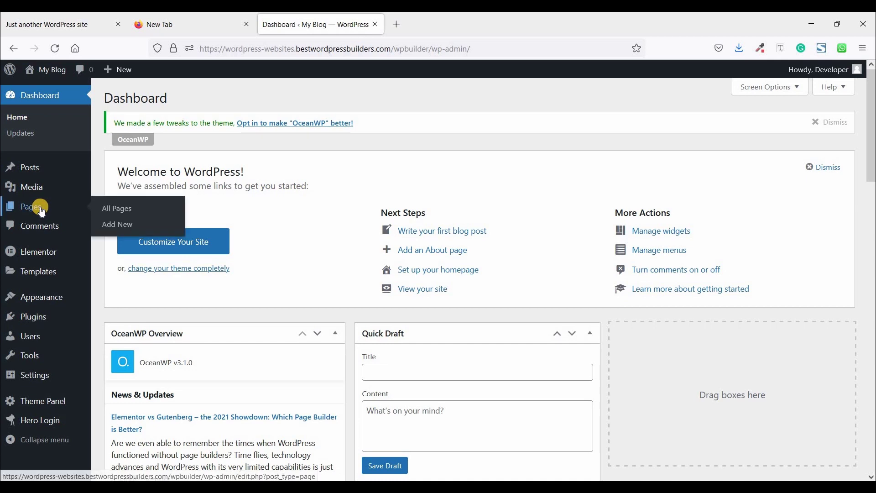
left_click(134, 211)
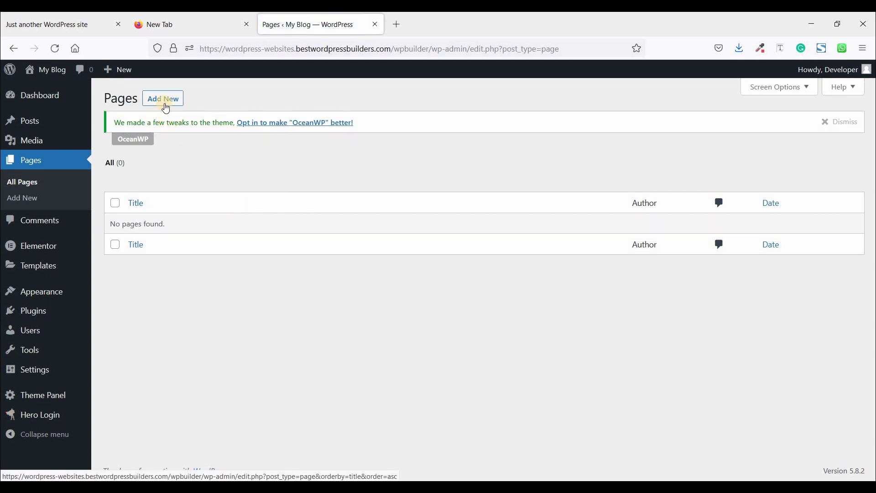
right_click(165, 106)
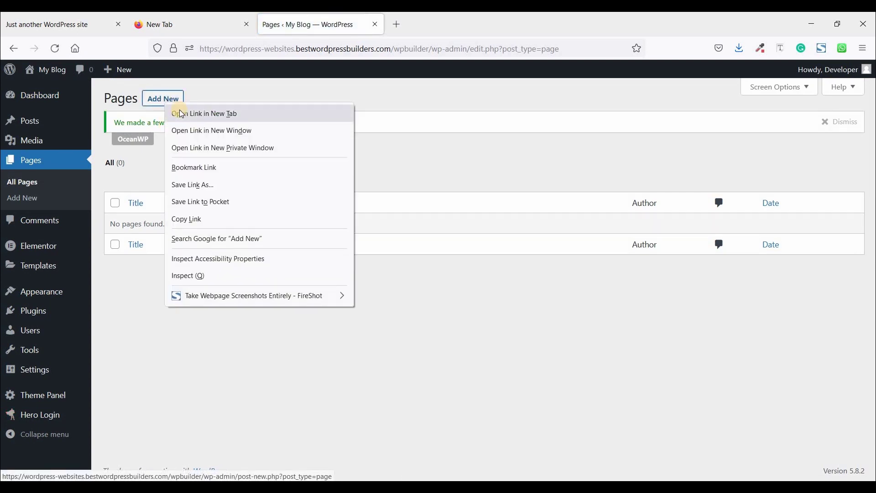
left_click(180, 110)
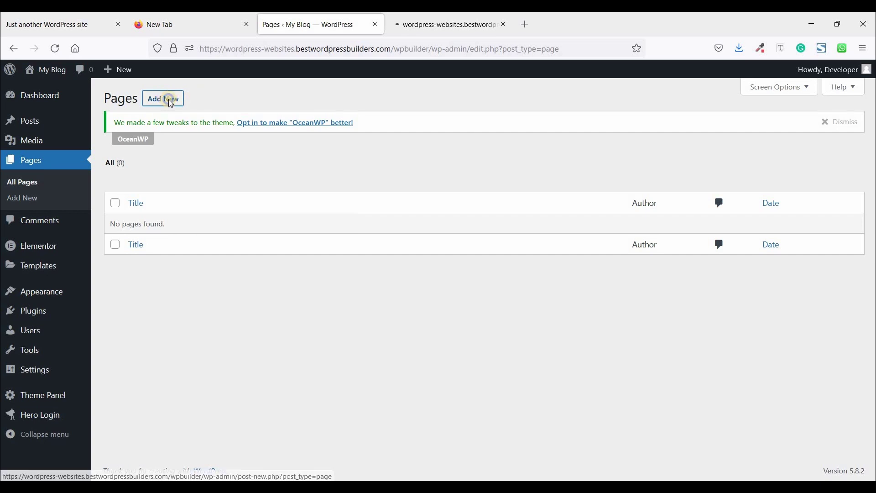
right_click(168, 99)
left_click(205, 110)
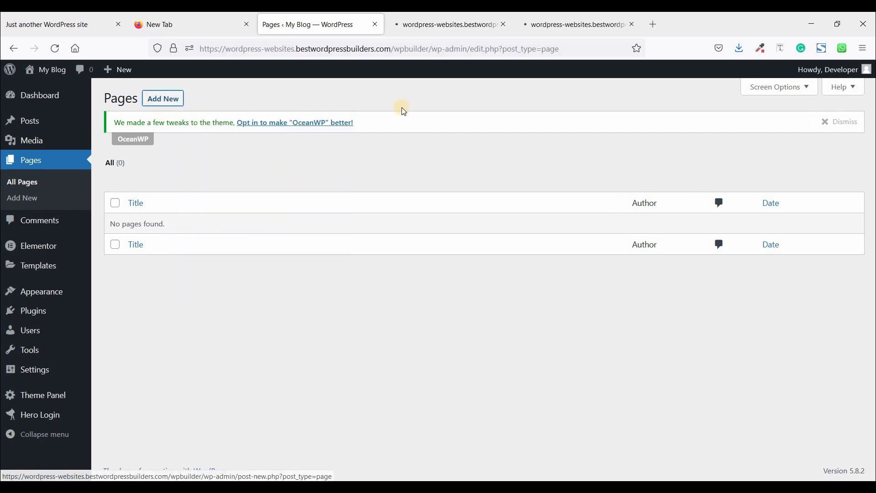
left_click(418, 25)
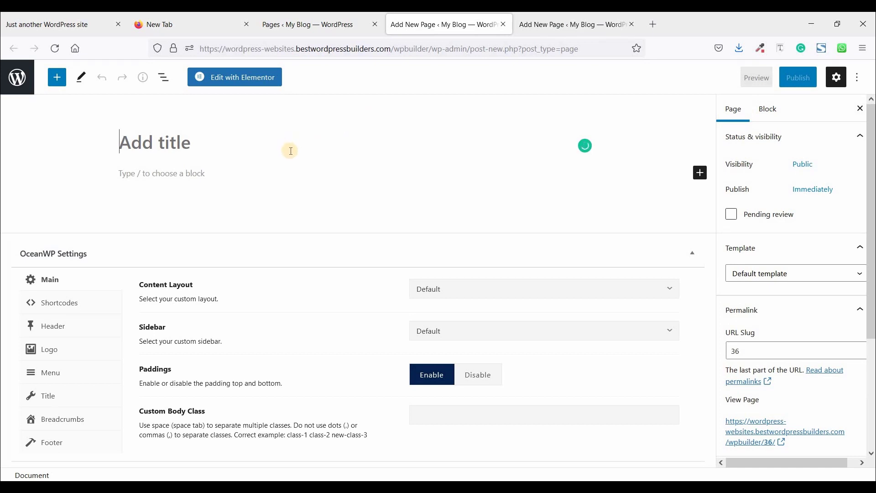
- Title the page 'Home' with the Elementor Full Width template and 100% Full Width content layout
type("Home")
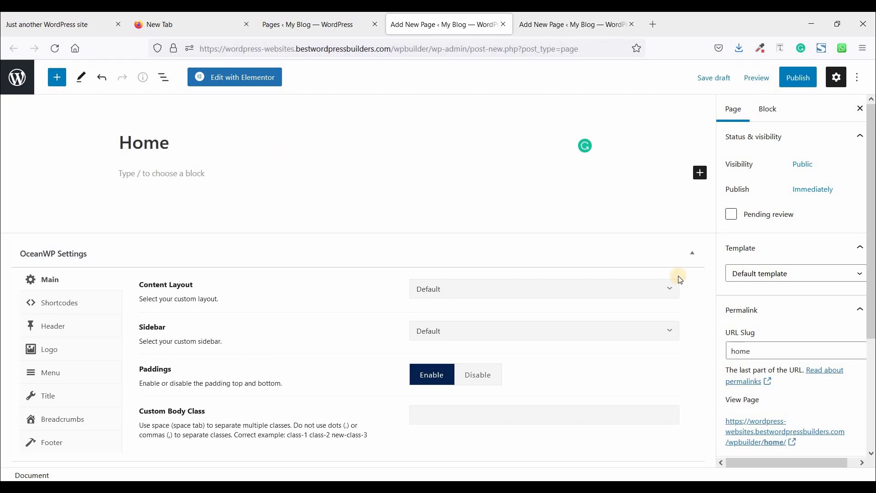
left_click(776, 274)
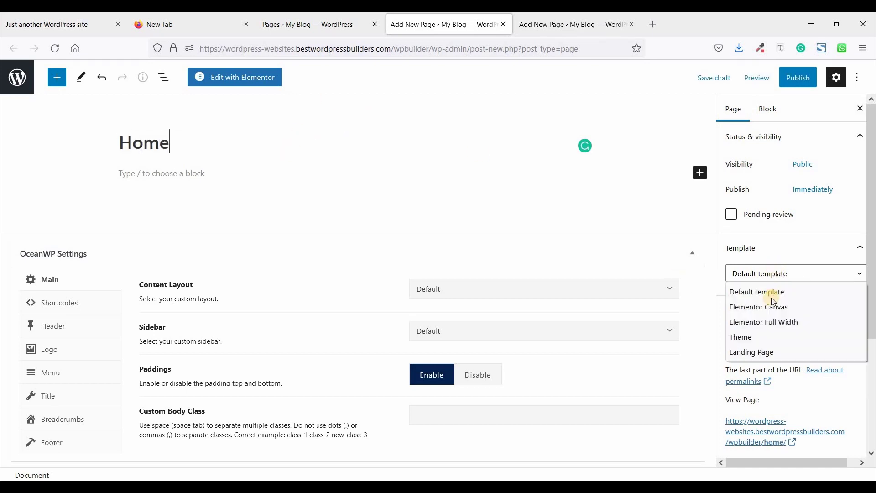
left_click(766, 324)
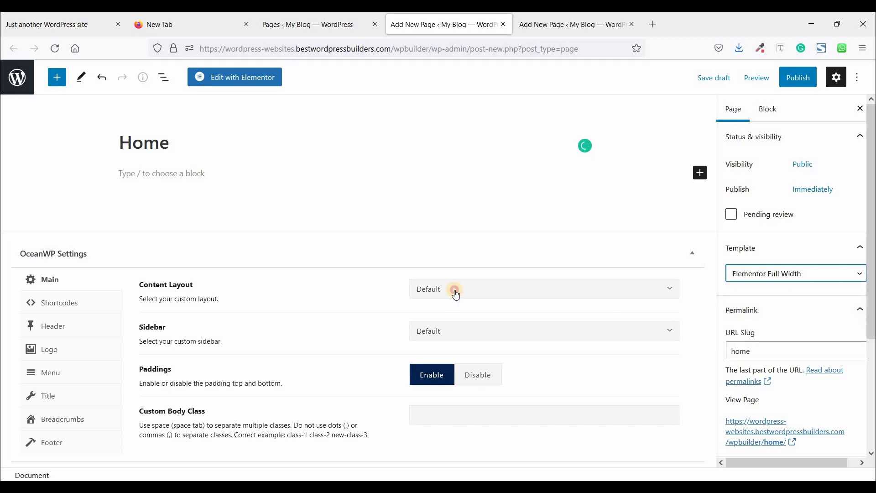
left_click(453, 290)
left_click(442, 396)
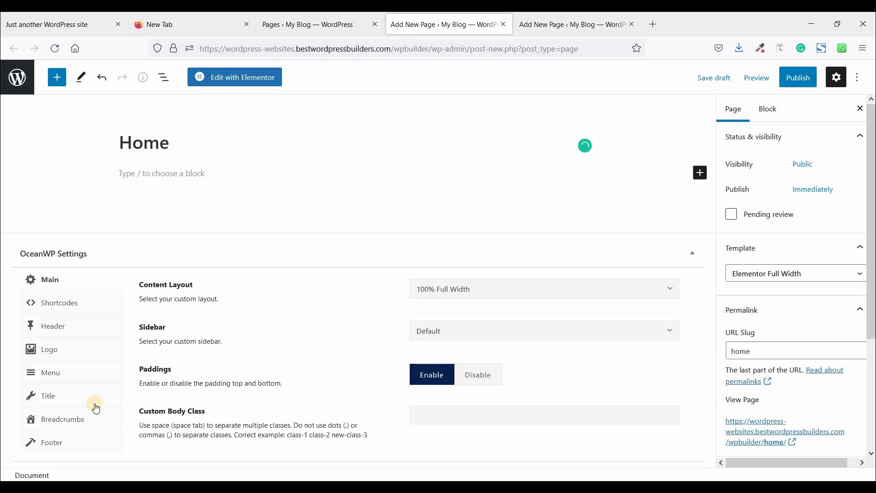
- Disable the page title and breadcrumbs, then publish the Home page
left_click(72, 396)
left_click(509, 253)
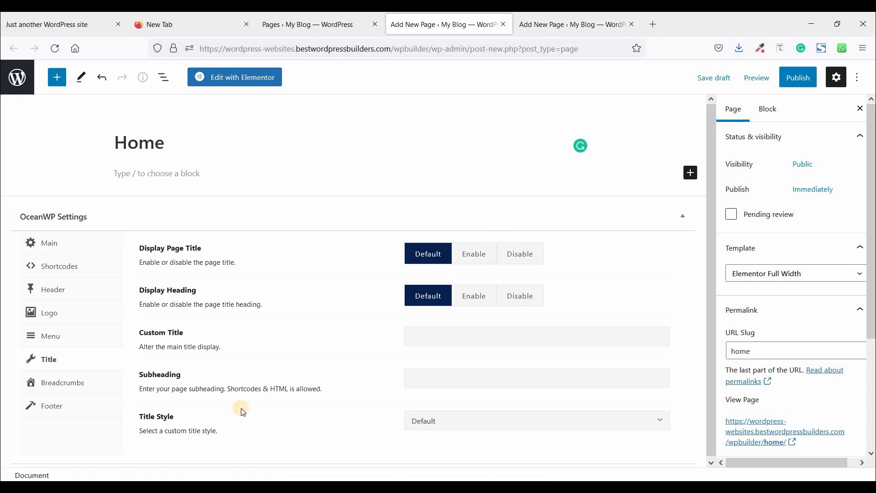
left_click(78, 426)
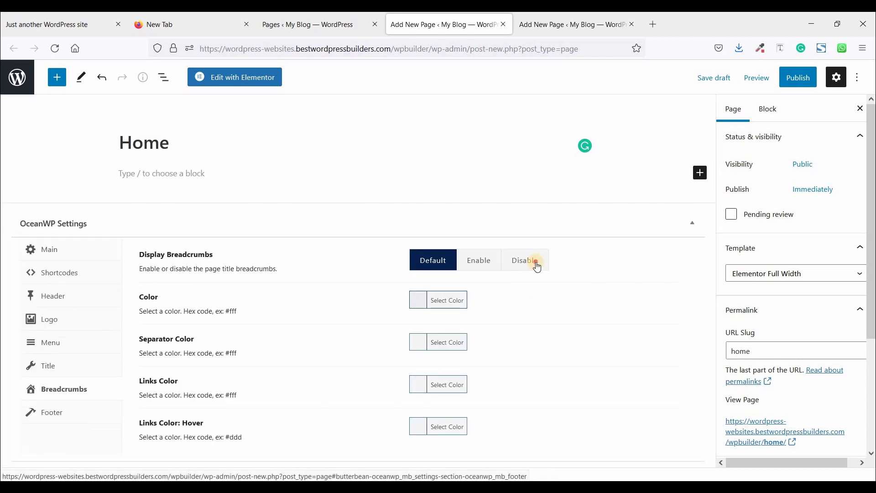
left_click(543, 256)
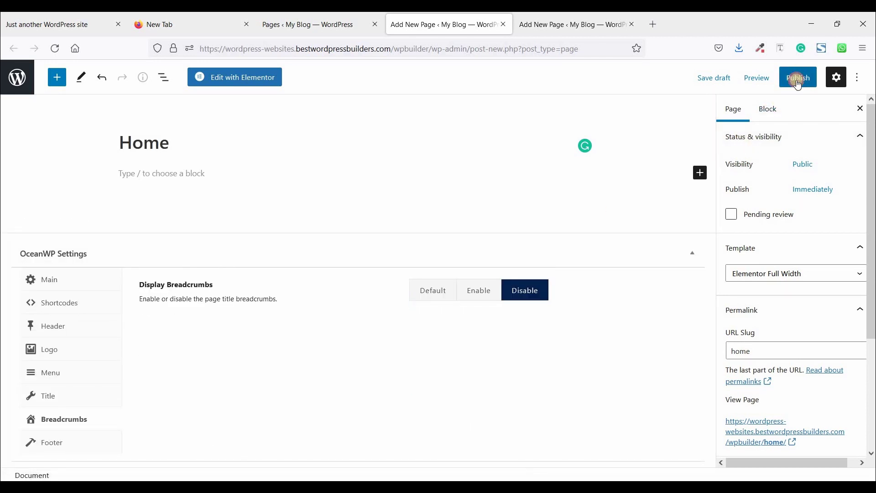
left_click(796, 80)
left_click(776, 81)
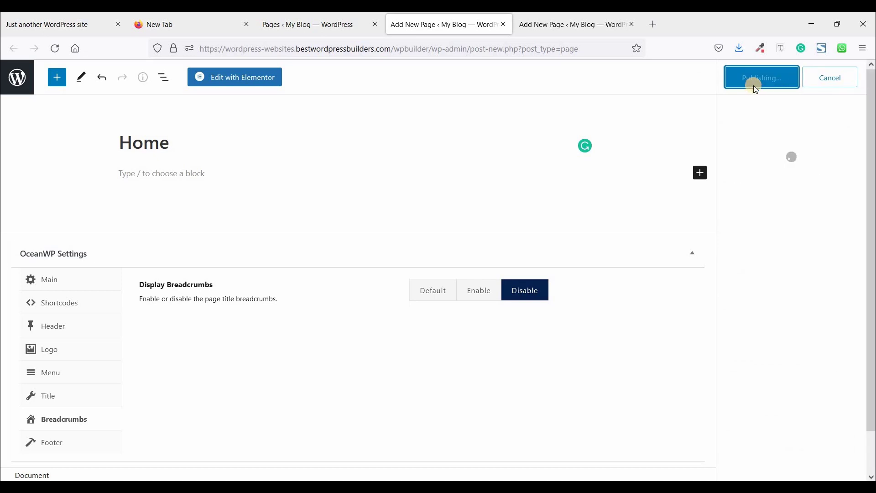
- In the second editor, title the page 'Blog' with Elementor Full Width template and 100% Full Width layout
left_click(584, 26)
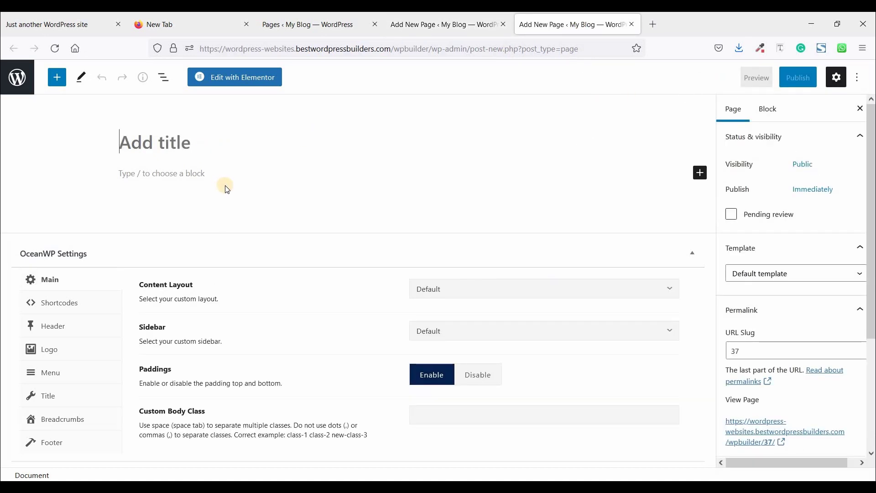
type("B")
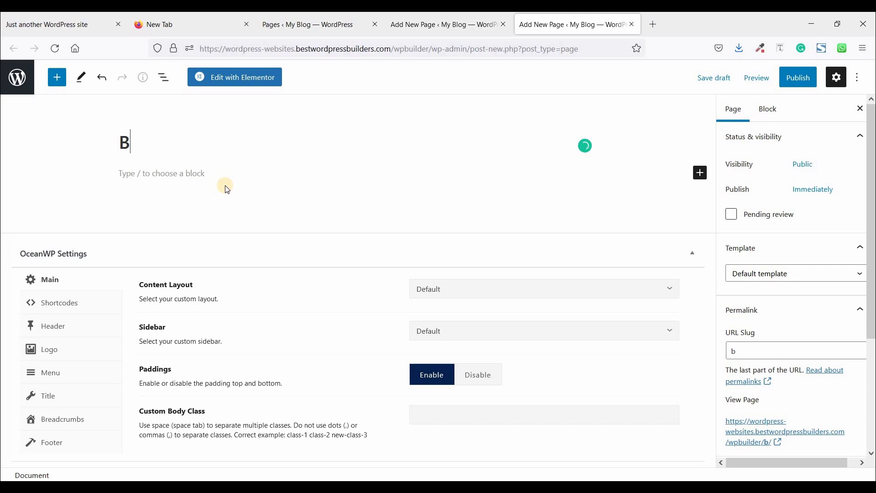
type("log")
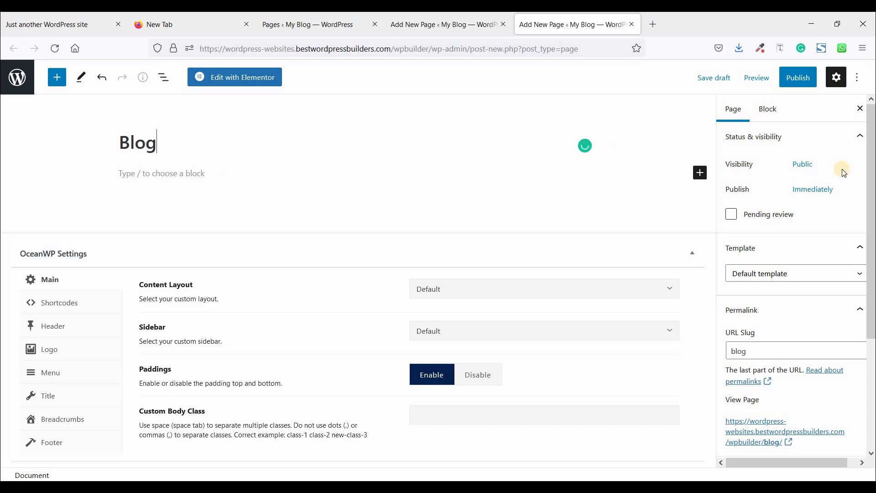
left_click(741, 276)
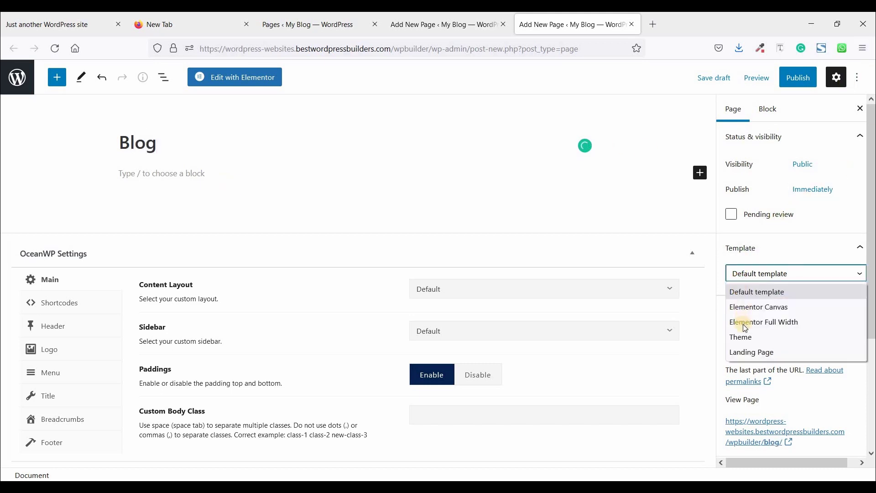
left_click(736, 322)
left_click(451, 291)
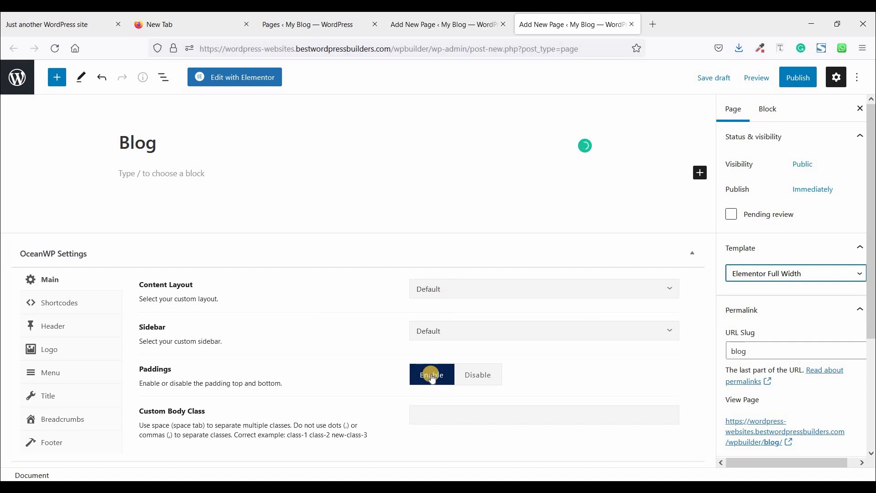
left_click(413, 394)
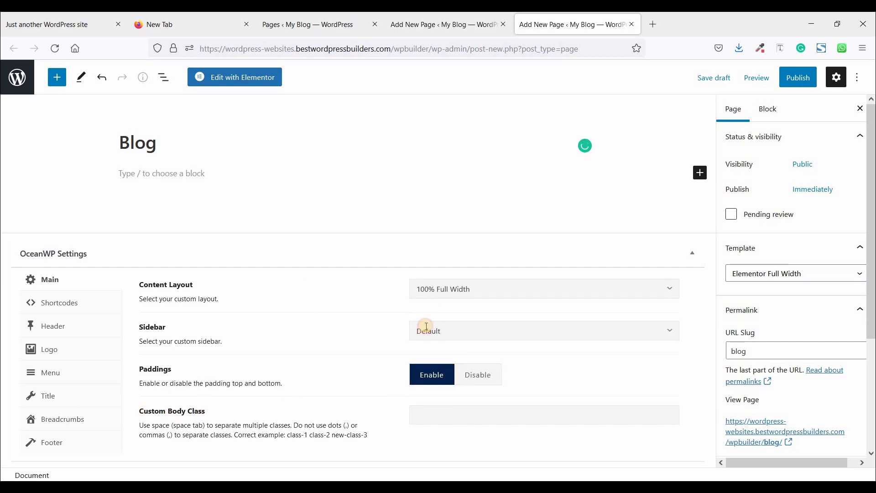
- Disable the Blog page's title and breadcrumbs, publish it, and close the first editor tab
left_click(98, 400)
left_click(522, 251)
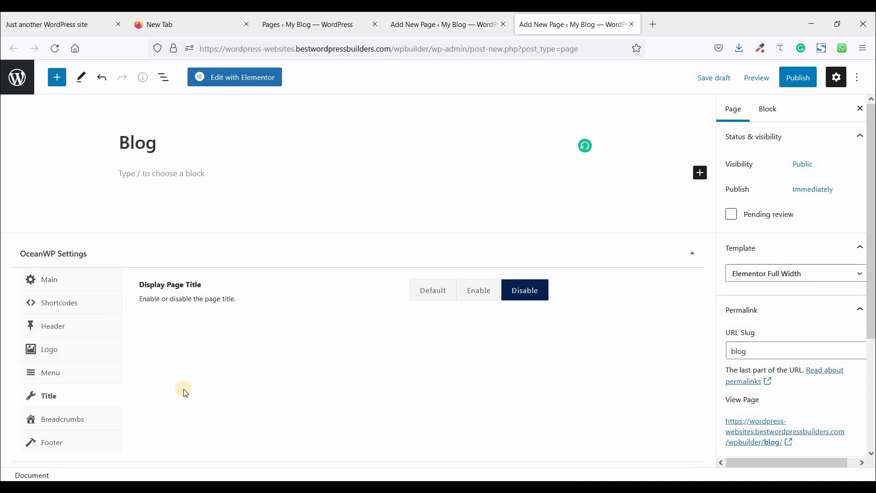
left_click(105, 415)
left_click(523, 274)
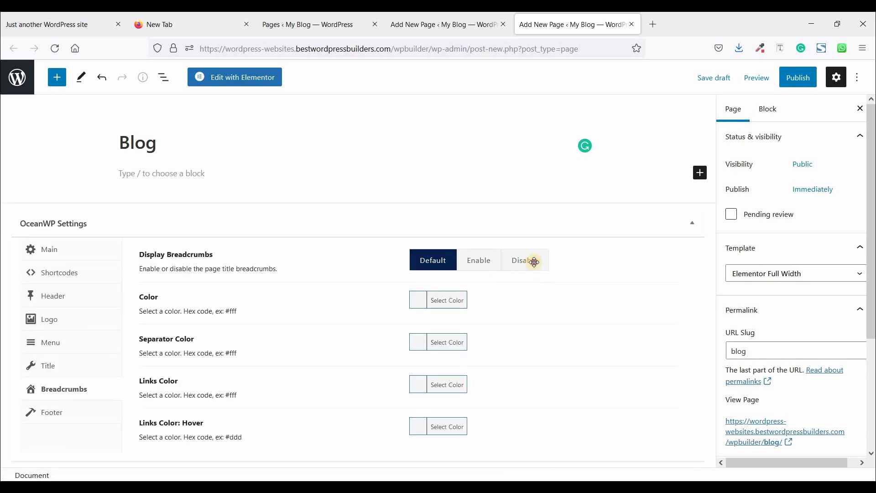
left_click(807, 83)
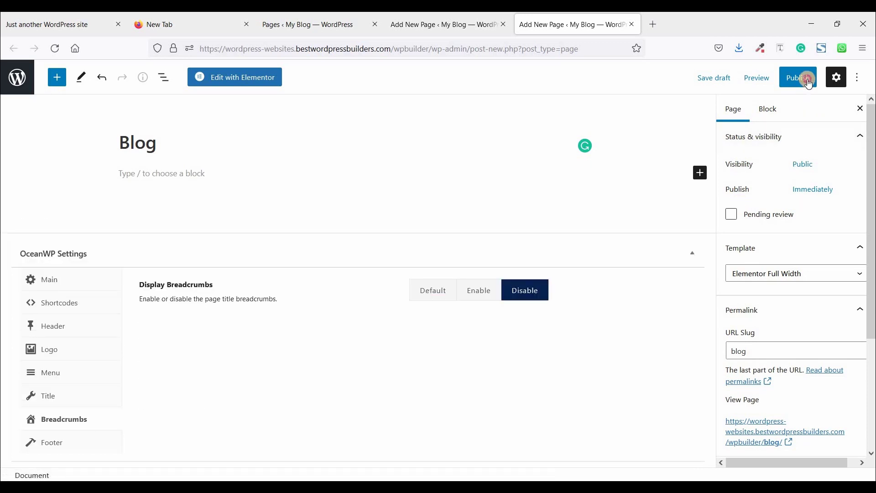
left_click(765, 84)
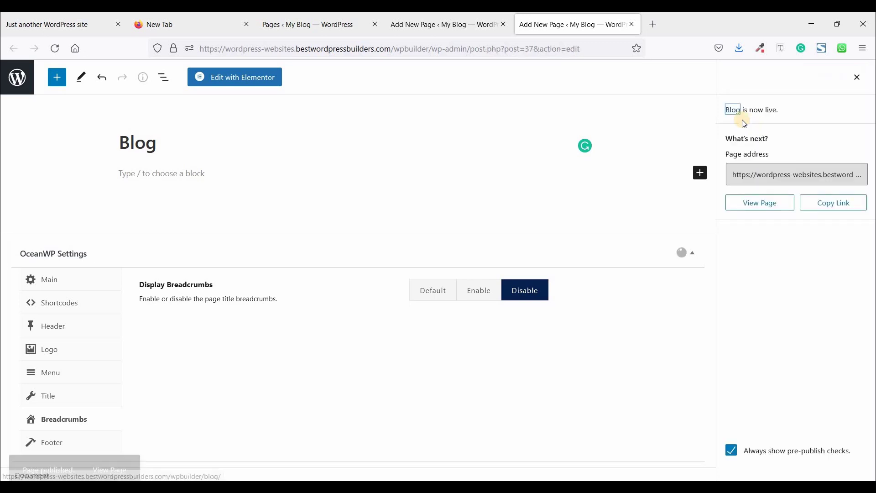
left_click(504, 25)
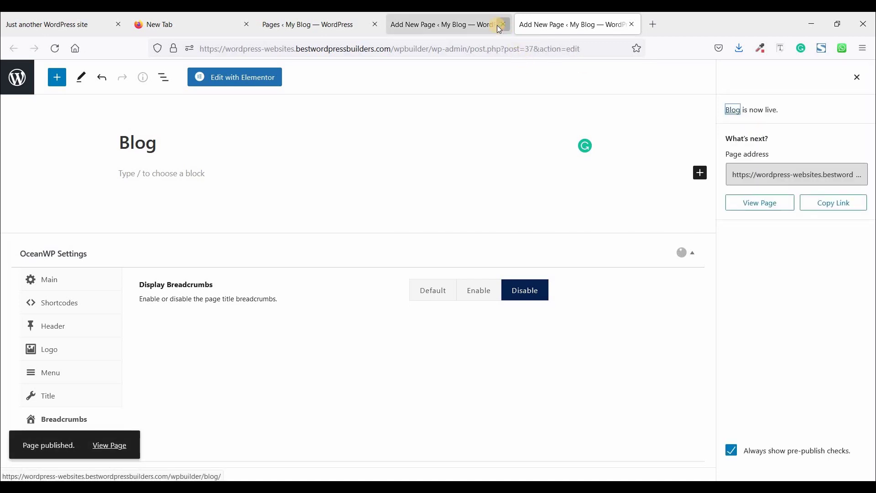
- Close the remaining page editor and reload the Pages list showing the published Home and Blog pages
left_click(497, 26)
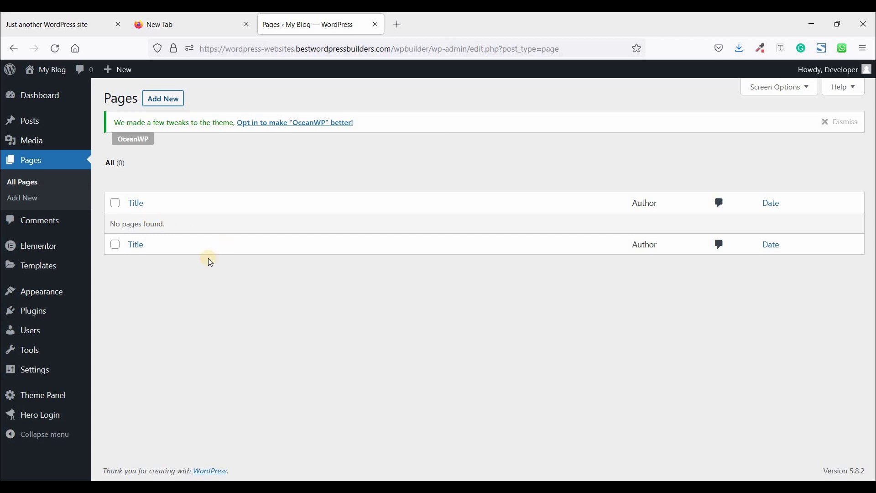
left_click(25, 183)
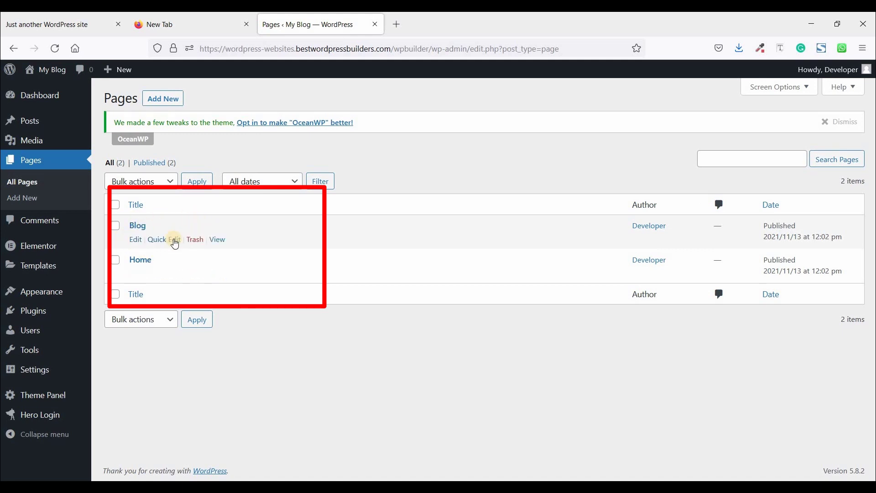
mouse_move(57, 375)
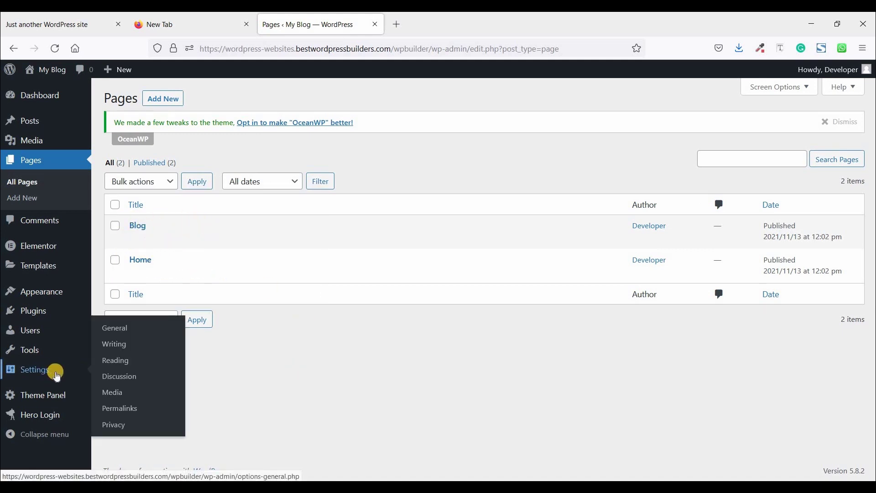
- In Reading Settings choose A static page, Homepage 'Home', Posts page 'Blog', save, and view the live site
left_click(117, 361)
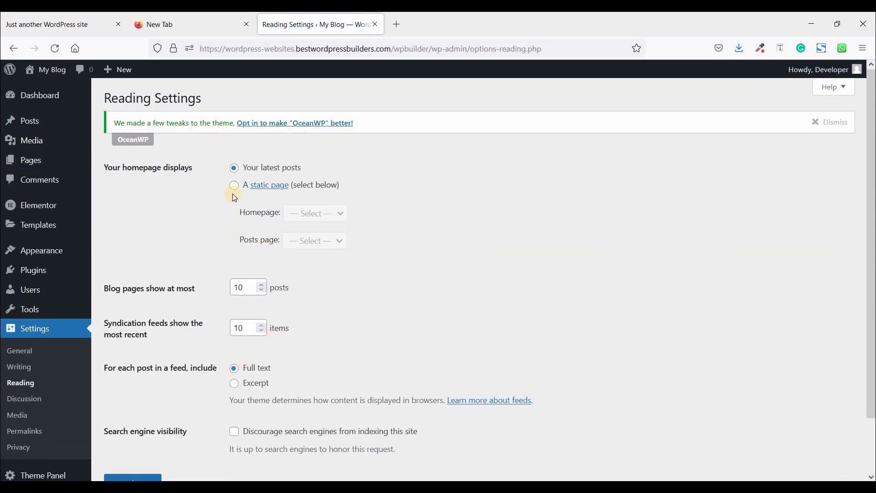
left_click(236, 187)
left_click(299, 213)
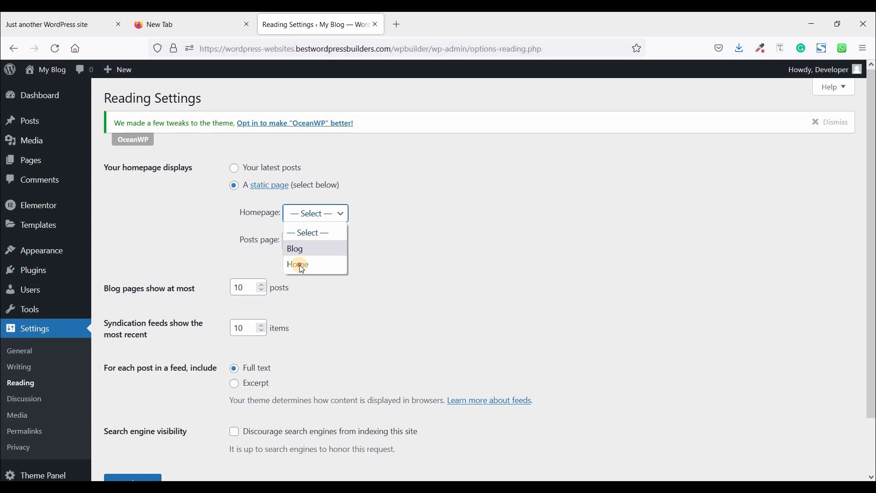
left_click(299, 265)
left_click(303, 246)
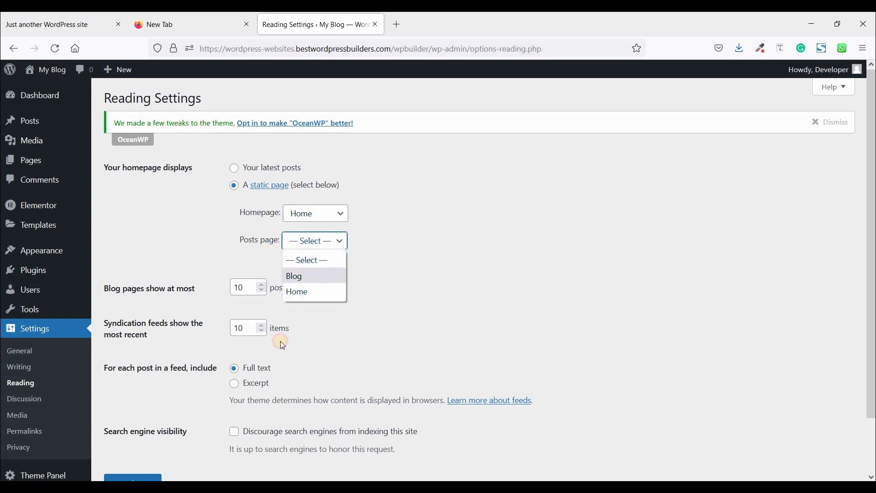
key("Return")
scroll(180, 410, "down", 3)
left_click(129, 421)
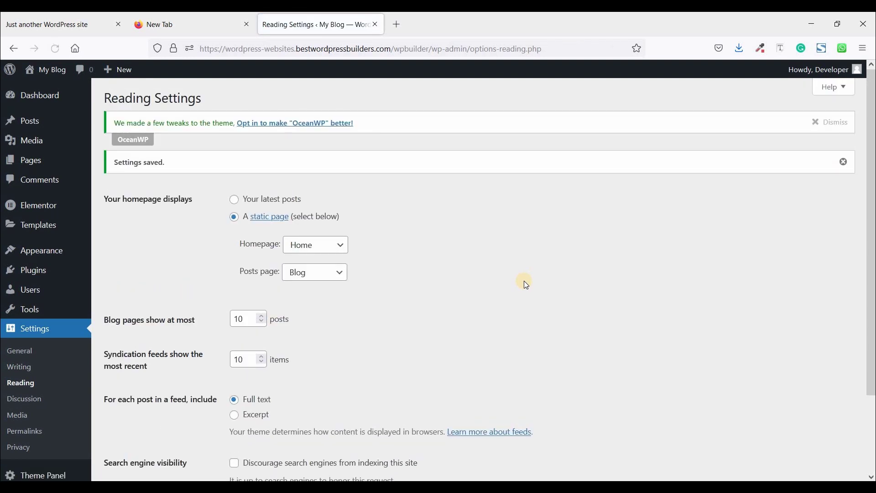
left_click(51, 23)
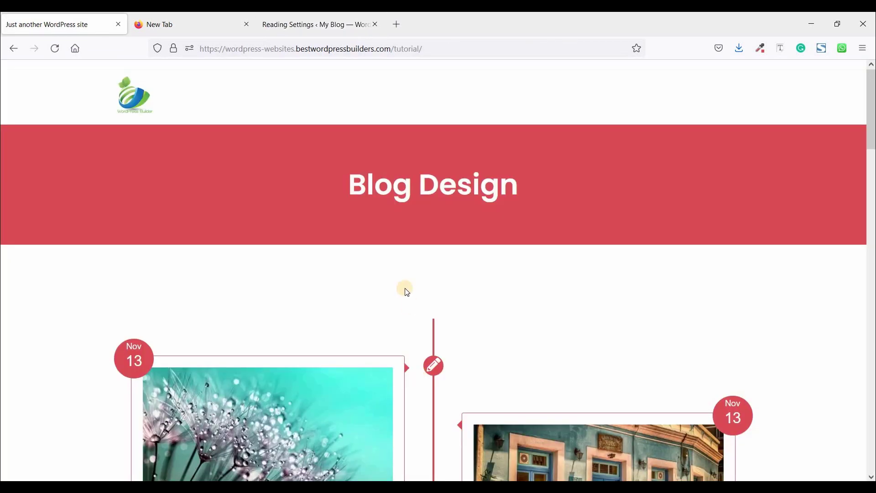
scroll(379, 273, "down", 5)
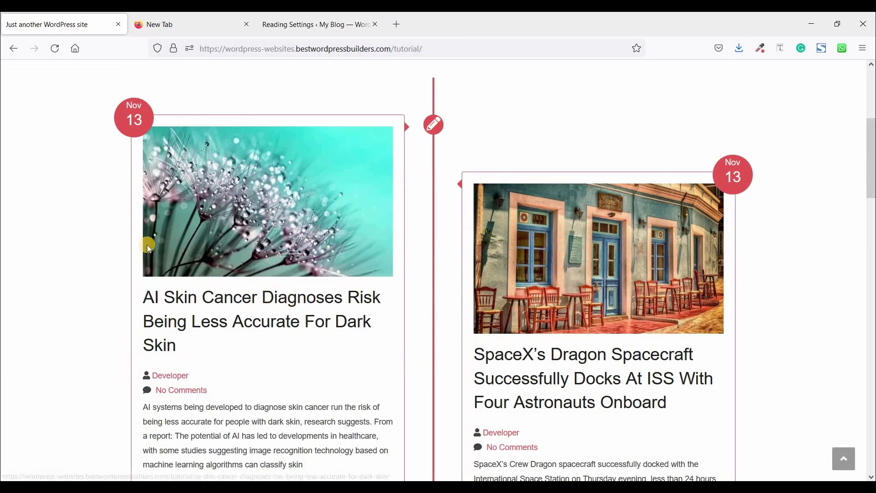
- Return to the admin tab and open the Posts list, which shows All (0)
left_click(276, 30)
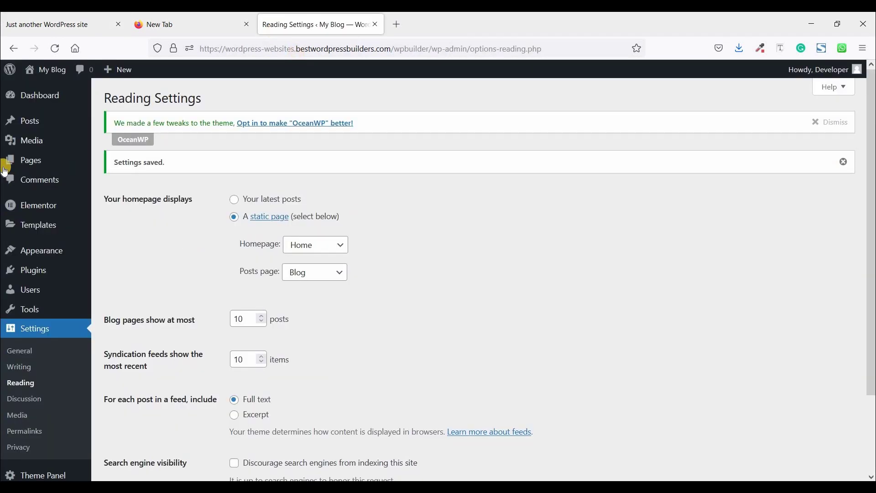
mouse_move(43, 124)
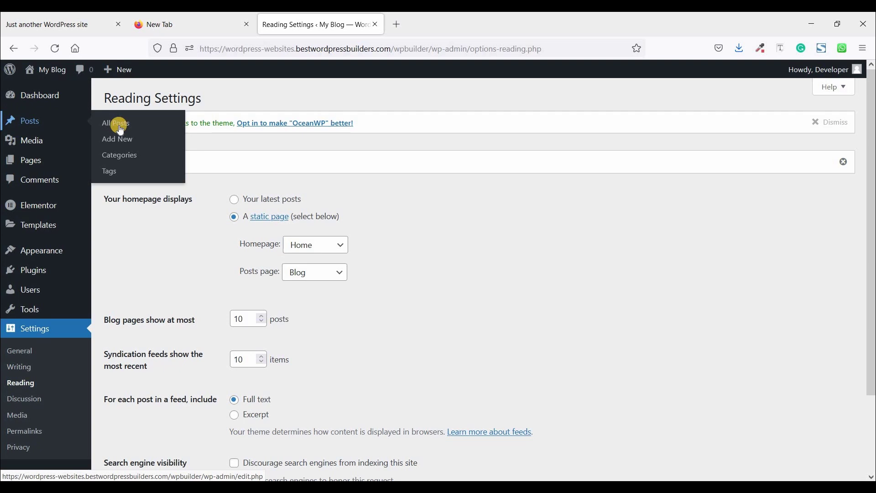
key("F5")
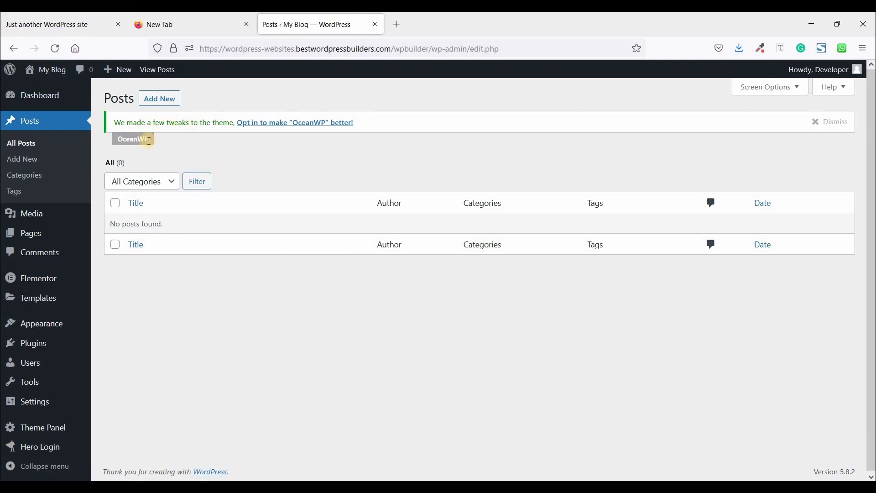
- Open four new-post editors in background tabs from the Posts screen's Add New link
right_click(160, 101)
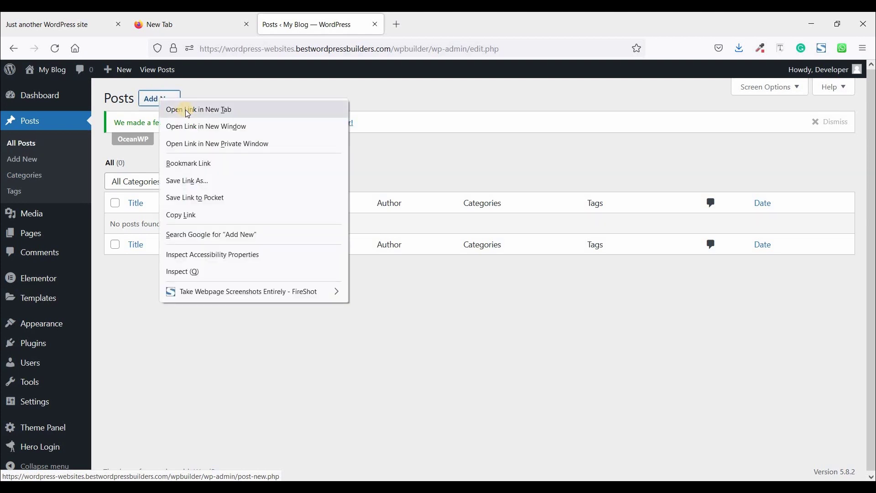
left_click(186, 111)
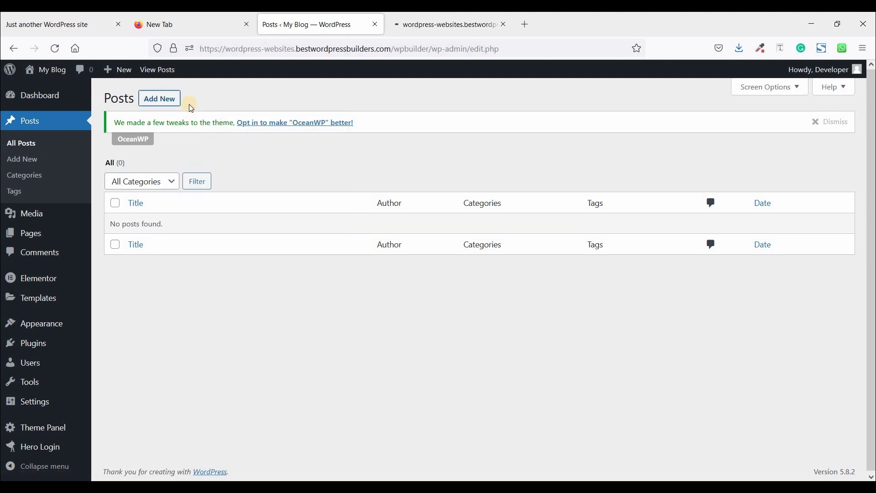
right_click(171, 103)
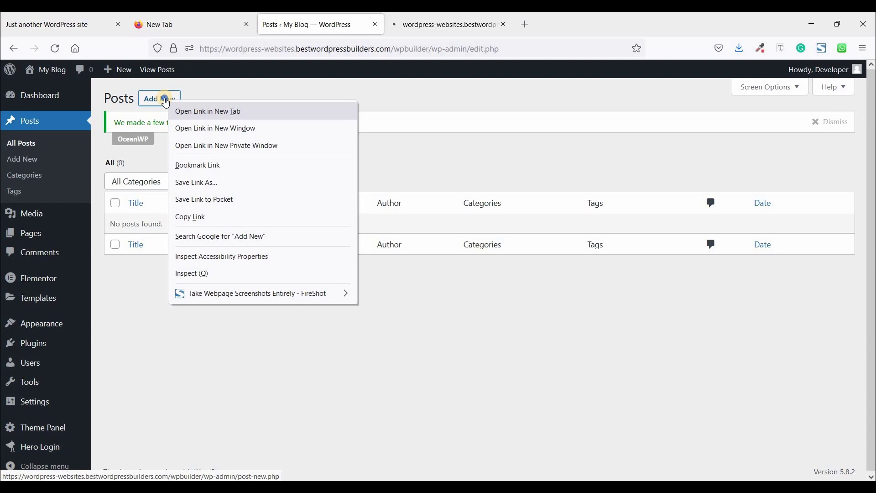
left_click(178, 110)
right_click(171, 108)
left_click(174, 110)
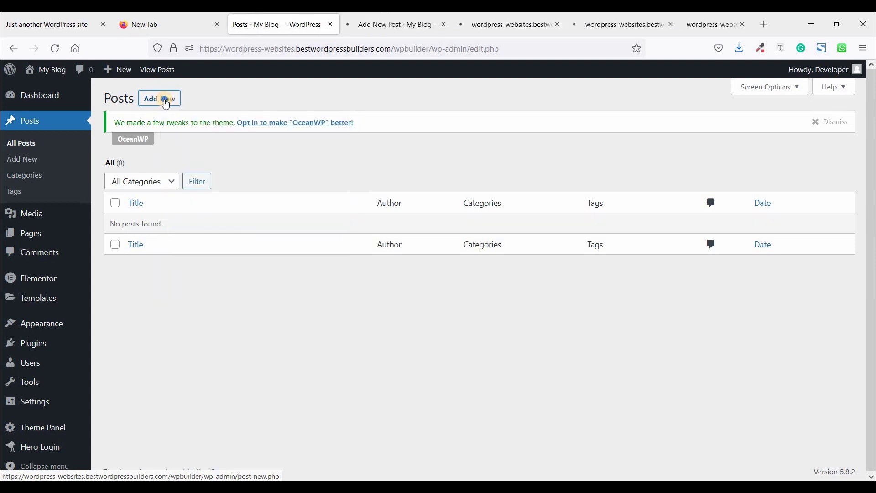
right_click(172, 109)
left_click(187, 114)
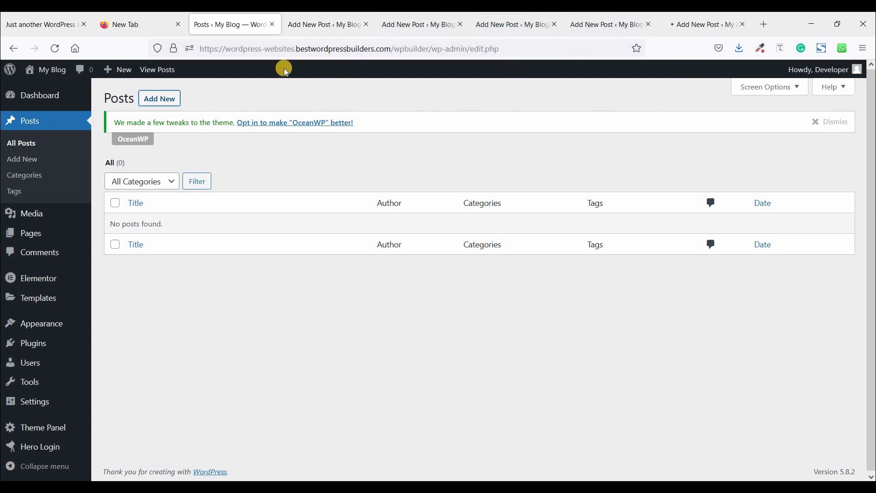
- Copy the 'AI Skin Cancer Diagnoses Risk Being Less Accurate For Dark Skin' title from the live blog into the first new post
left_click(22, 22)
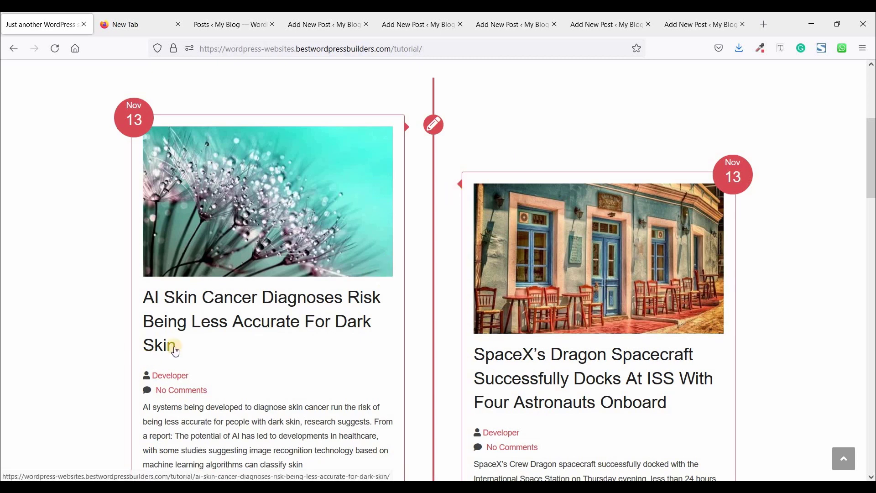
left_click_drag(150, 325, 145, 294)
key("ctrl+c")
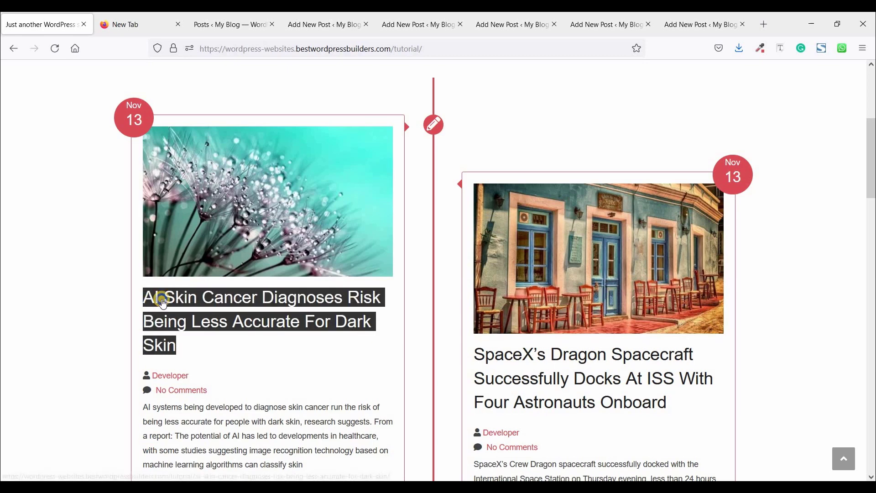
right_click(153, 294)
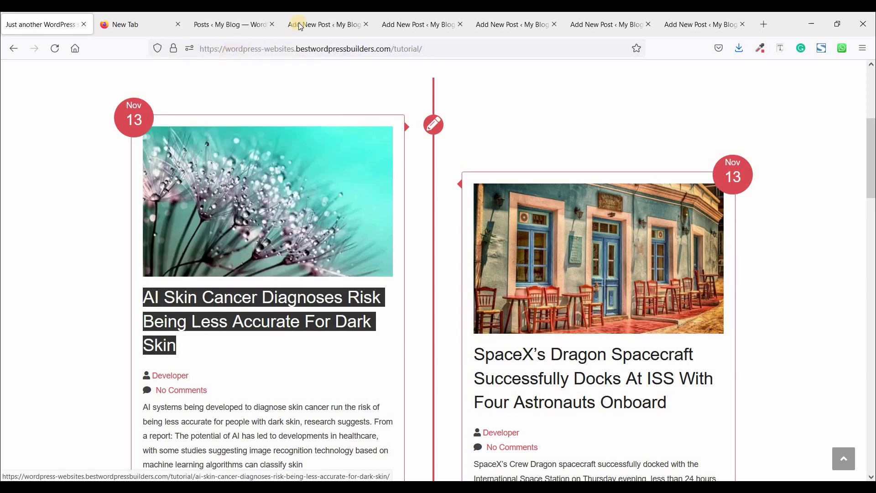
left_click(301, 26)
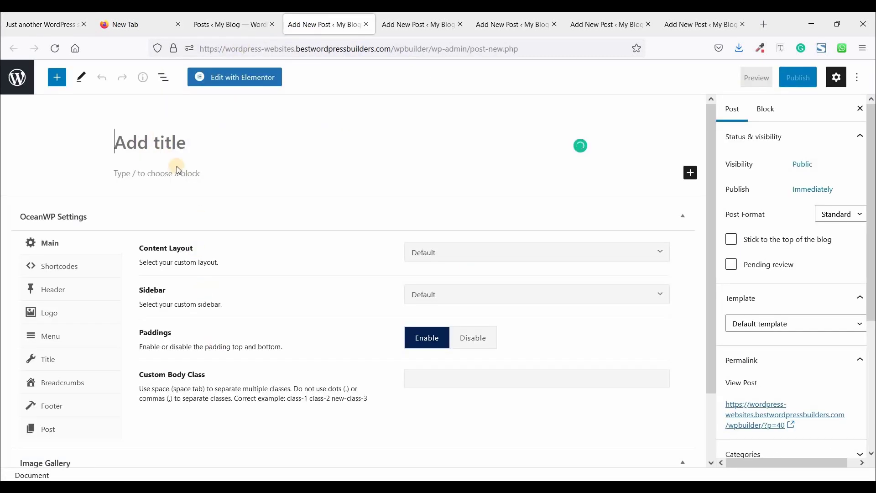
right_click(162, 139)
left_click(183, 221)
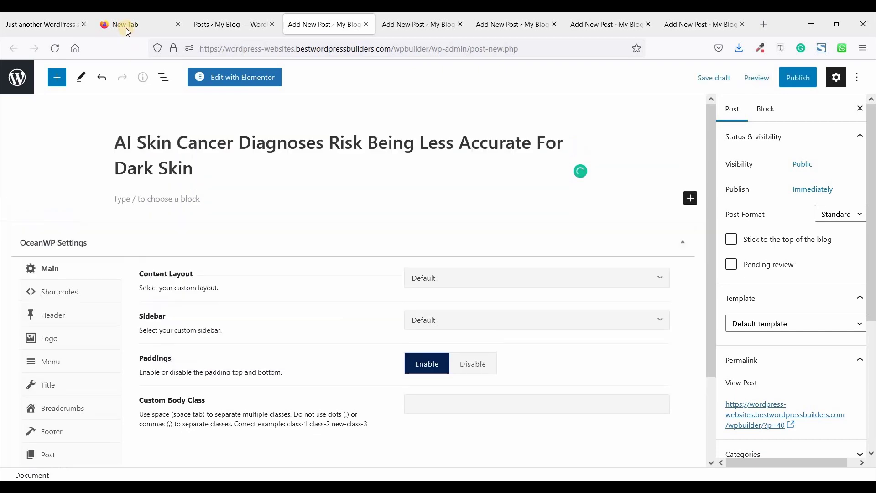
- Copy that post's excerpt from the live blog and paste it as three body paragraphs
left_click(54, 20)
scroll(256, 310, "down", 4)
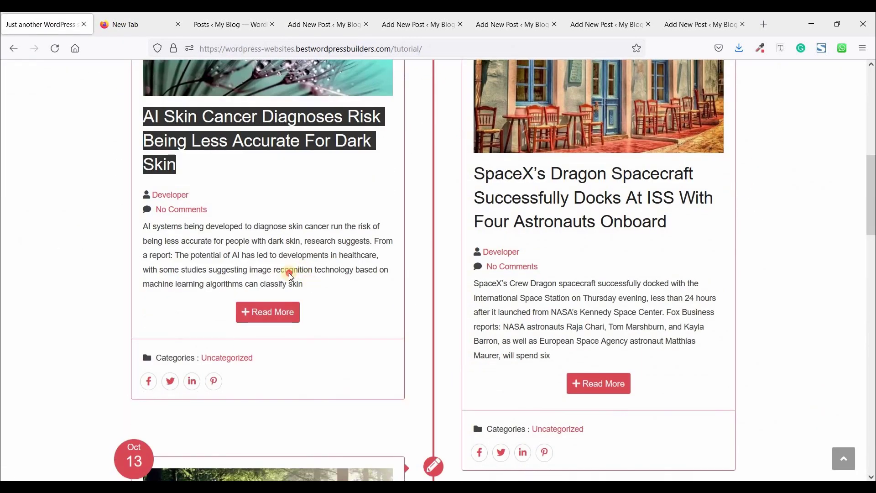
triple_click(143, 228)
key("ctrl+c")
right_click(153, 233)
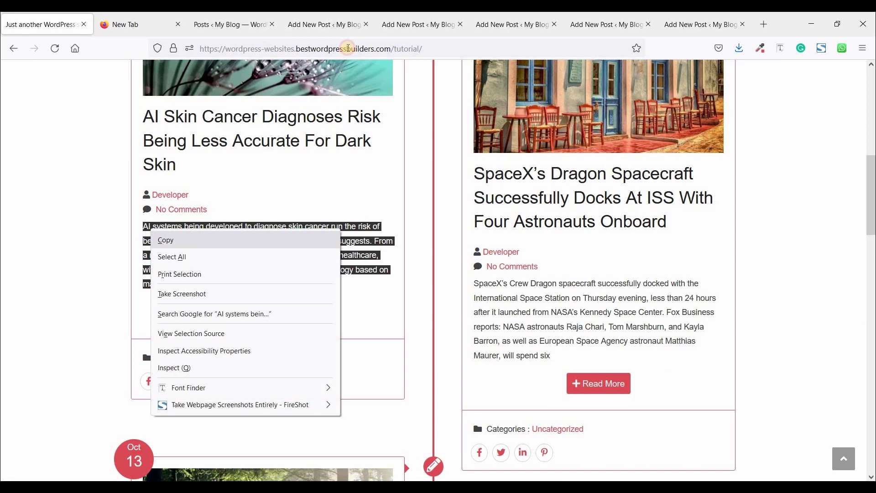
left_click(336, 21)
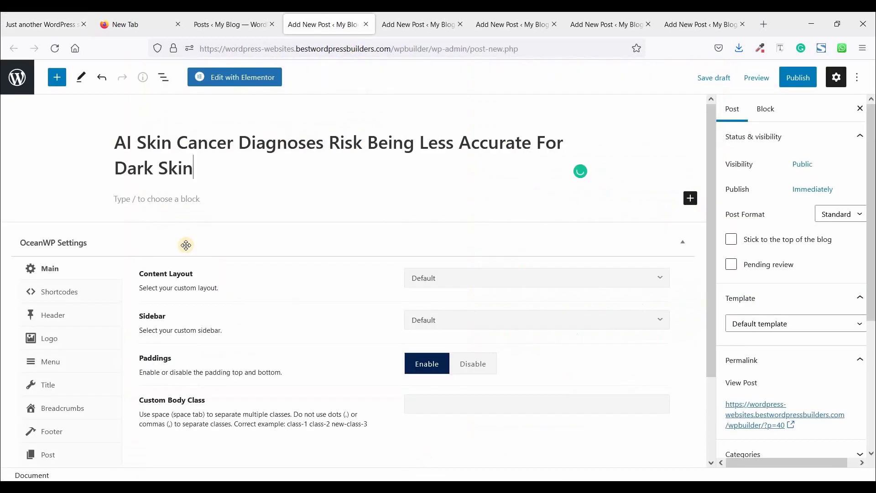
left_click(169, 199)
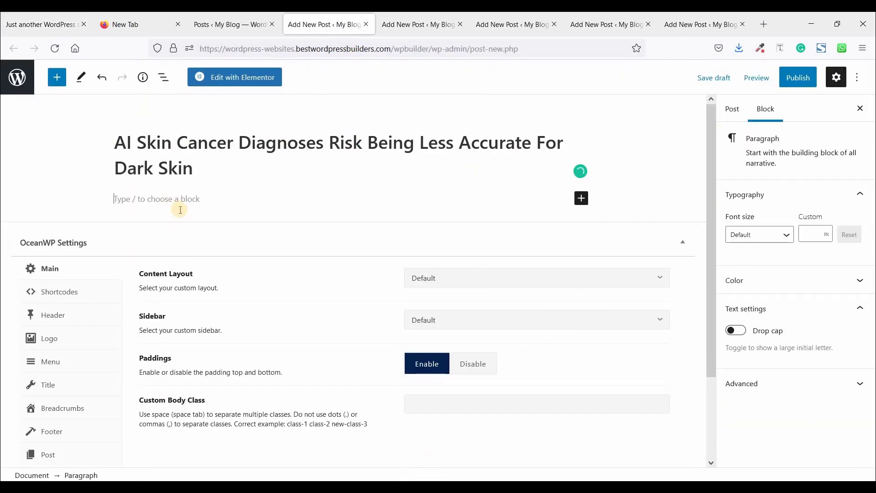
key("ctrl+v")
key("Return")
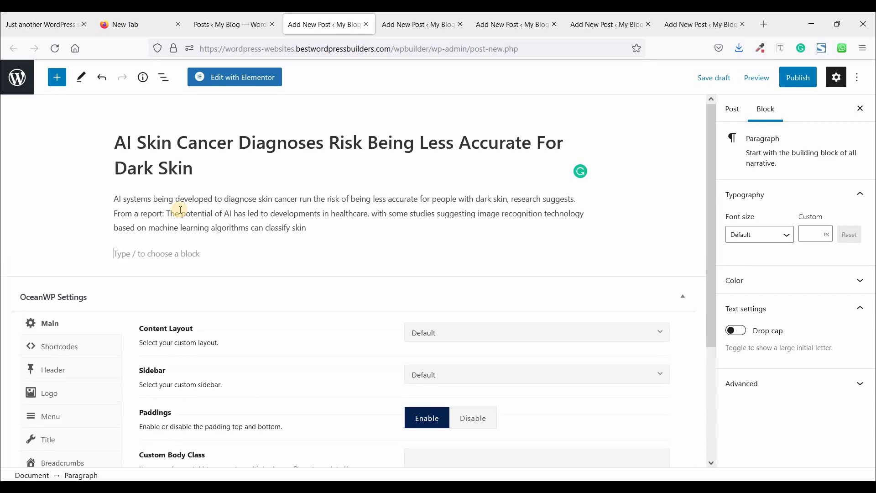
key("ctrl+v")
key("Return")
key("ctrl+v")
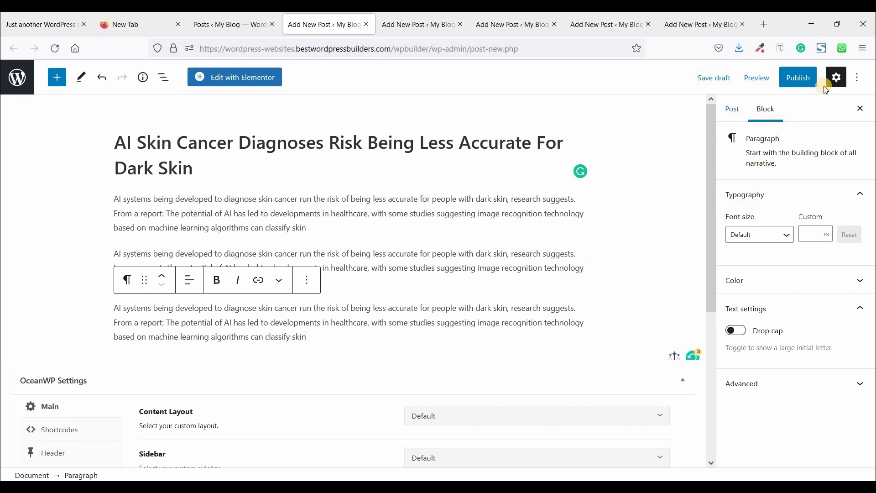
- From the Post settings' featured image picker, upload the four photos and set the cafe photo as featured image
left_click(736, 117)
scroll(782, 315, "down", 4)
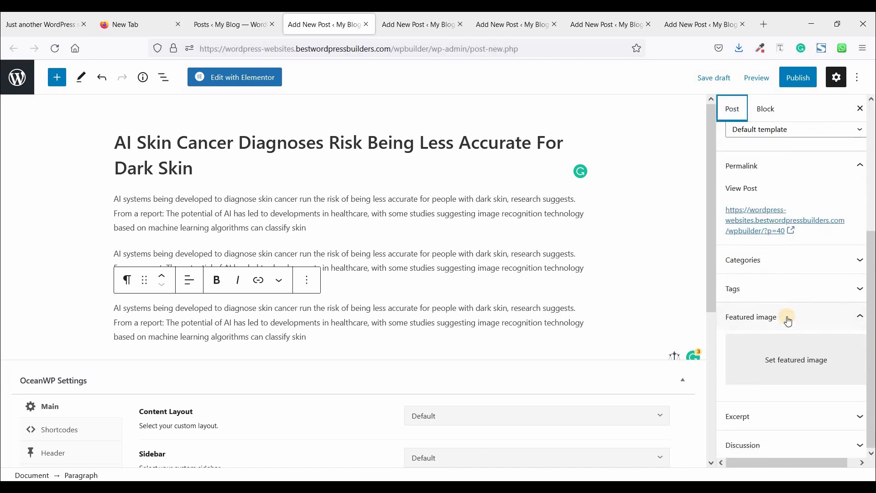
left_click(775, 359)
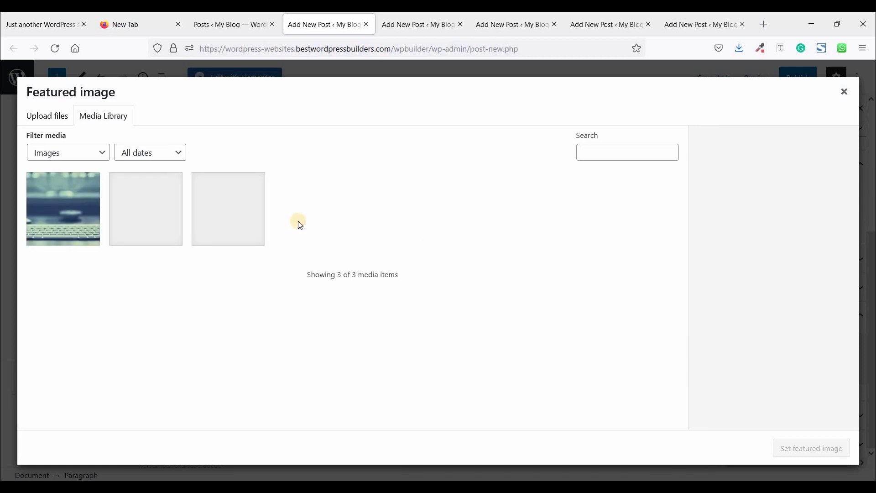
left_click(50, 117)
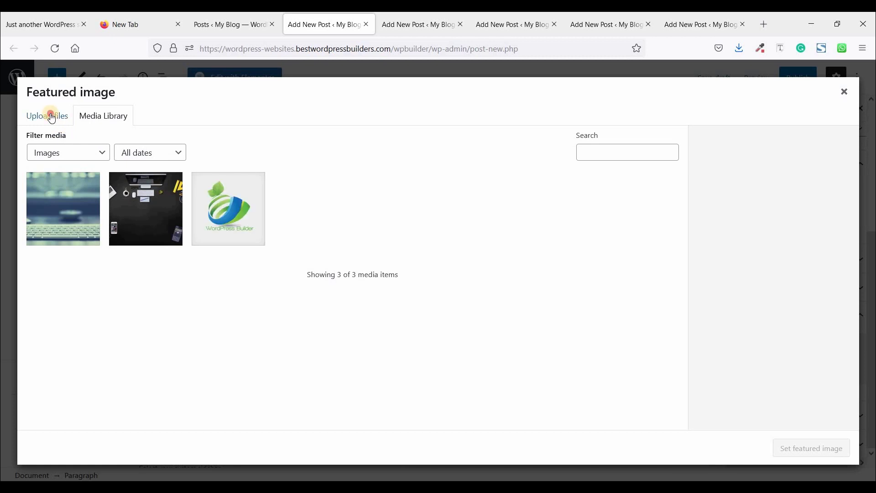
left_click(408, 276)
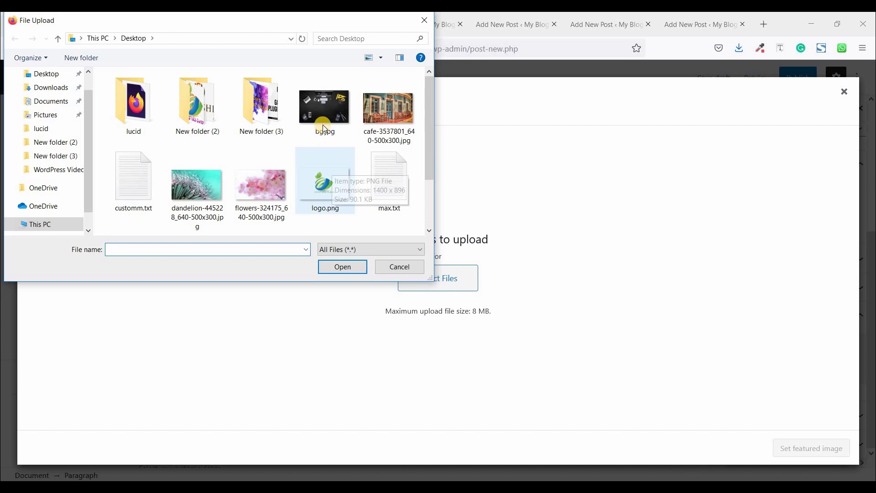
left_click(389, 110)
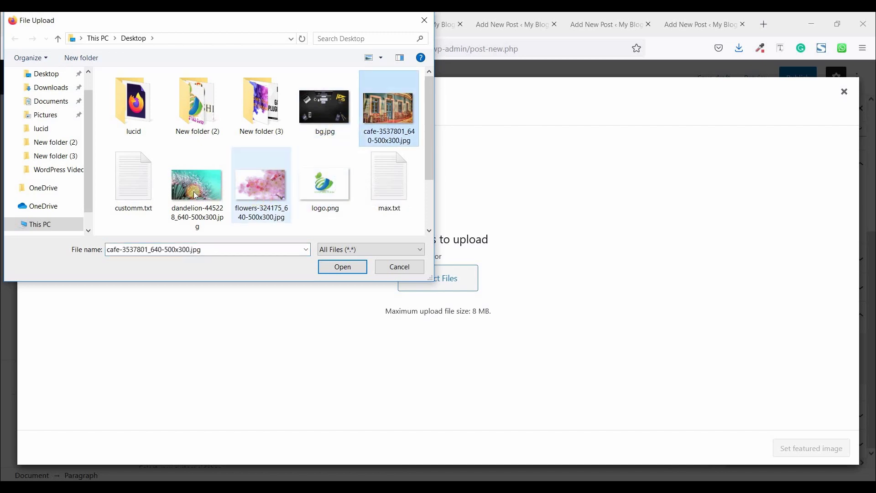
left_click(263, 185, "ctrl")
left_click(197, 185, "ctrl")
scroll(202, 200, "down", 1)
left_click(202, 204, "ctrl")
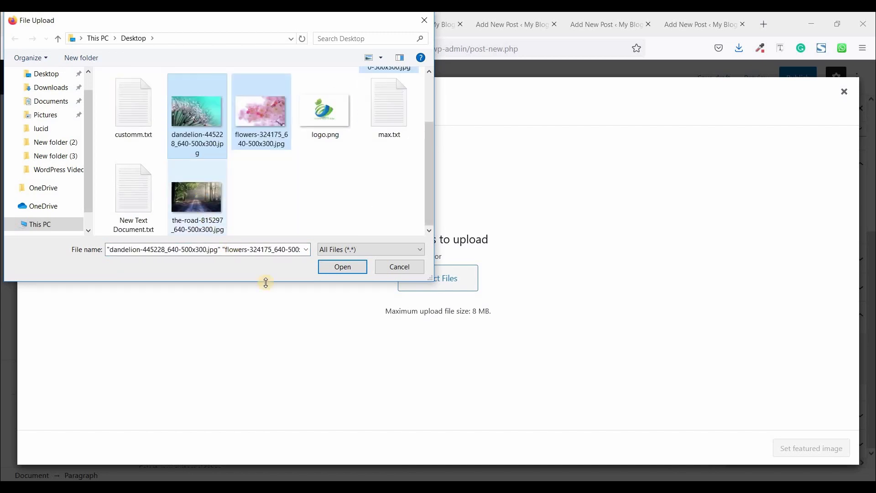
left_click(343, 266)
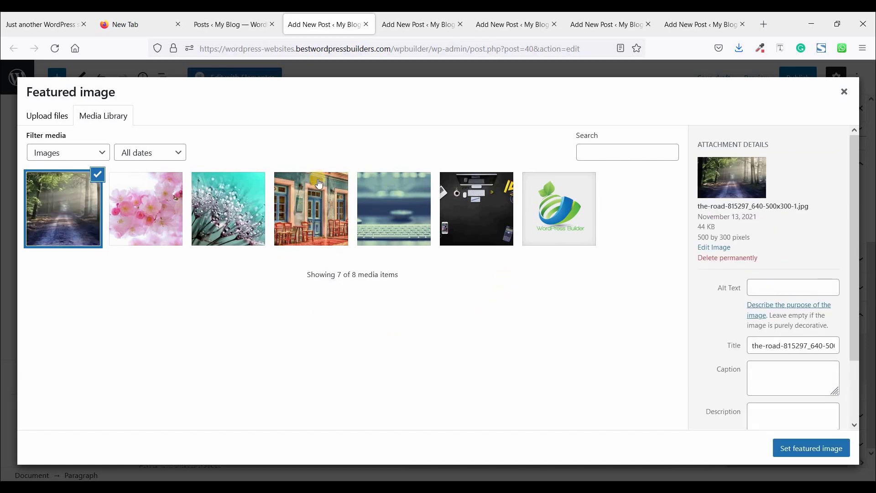
left_click(311, 206)
left_click(819, 454)
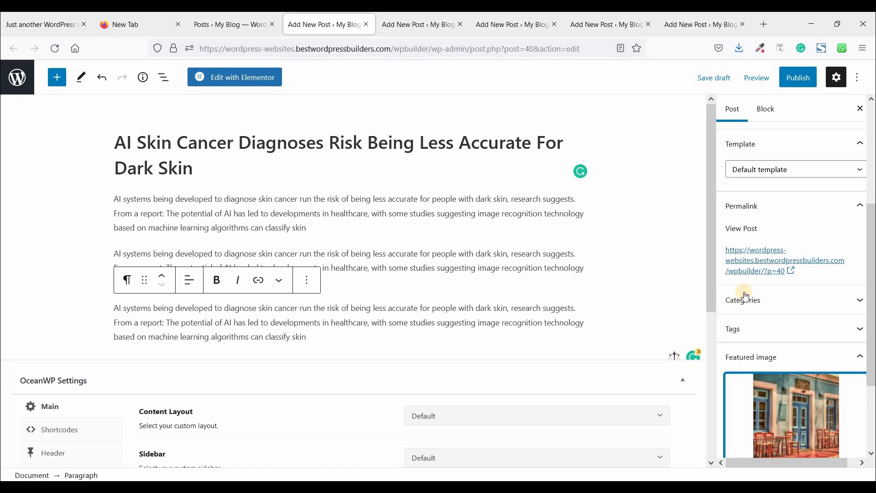
- Change the AI Skin Cancer post's publish month to September, dated September 13, 2021, and publish it
scroll(743, 294, "down", 3)
scroll(748, 270, "up", 5)
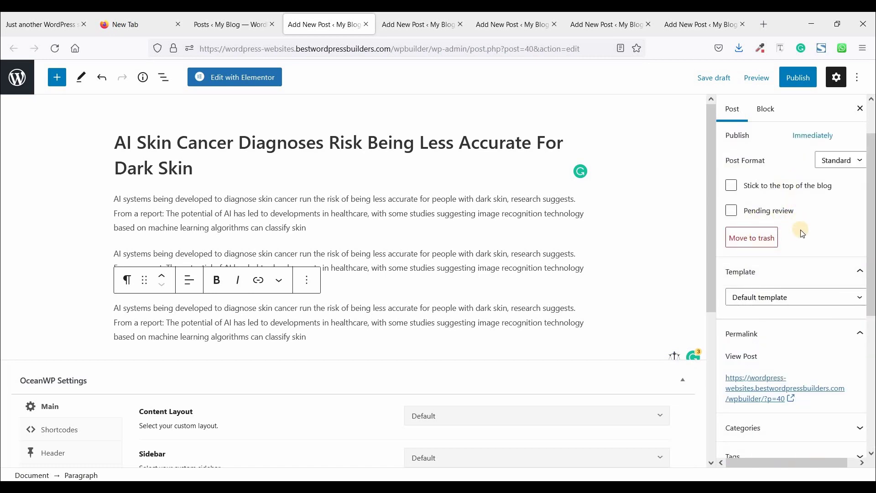
scroll(803, 230, "up", 1)
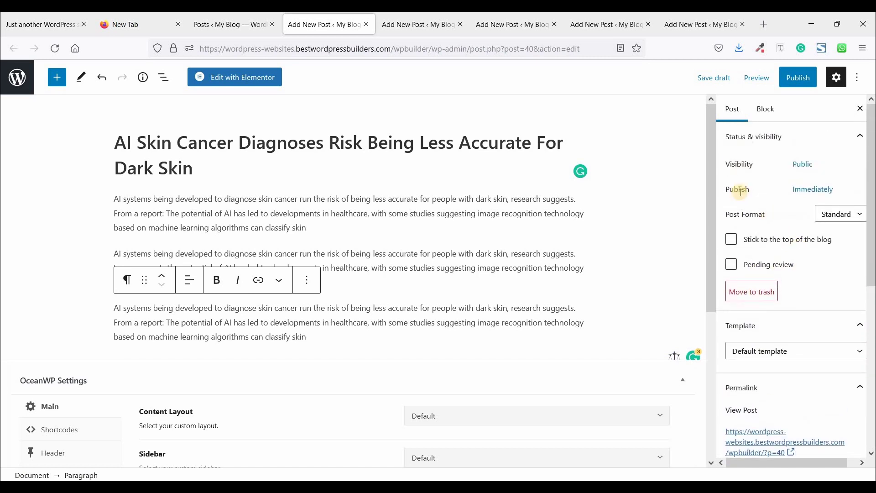
left_click(824, 195)
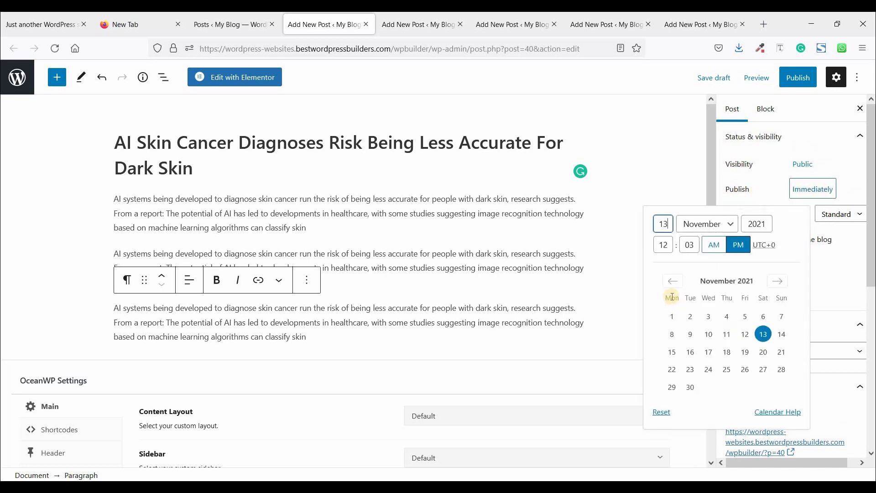
left_click(710, 227)
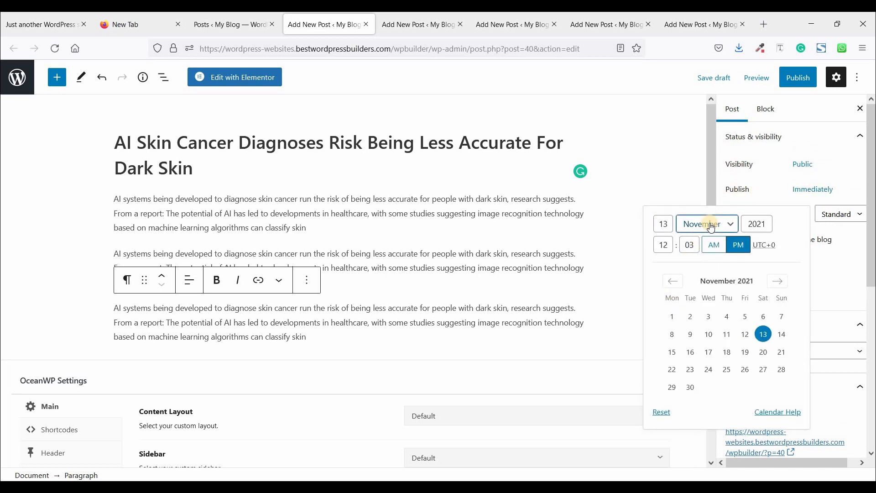
left_click(711, 226)
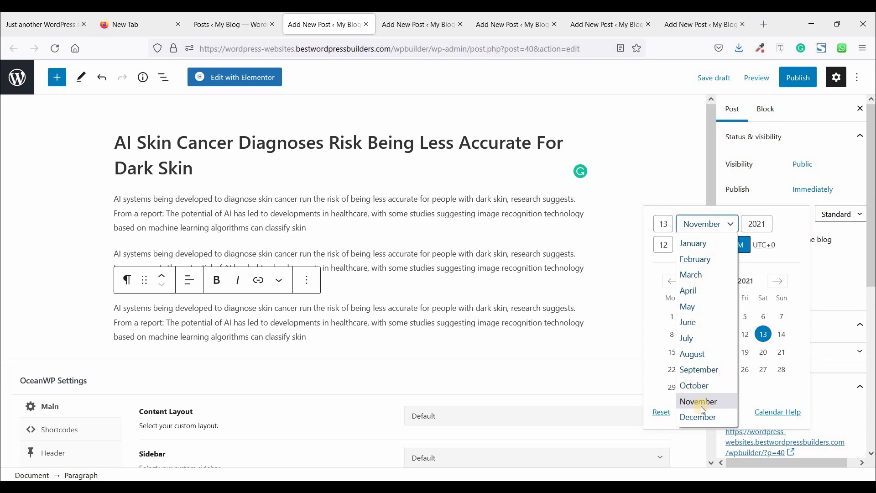
left_click(701, 372)
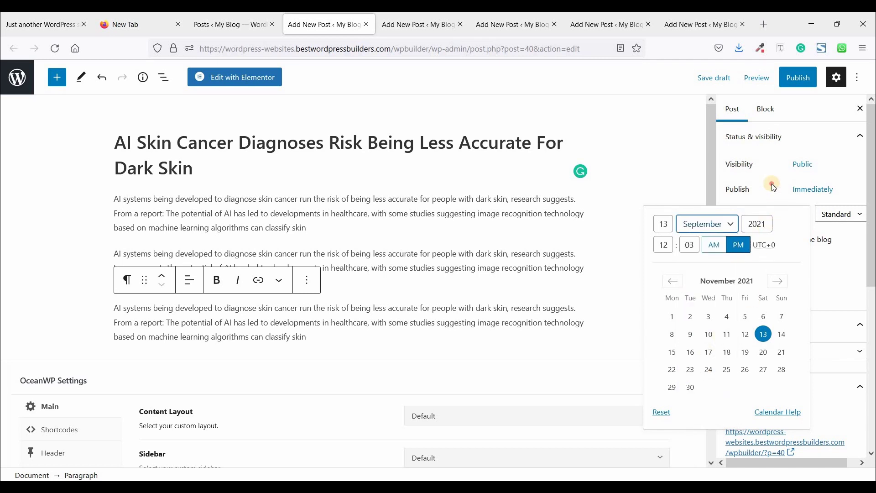
left_click(792, 170)
left_click(794, 80)
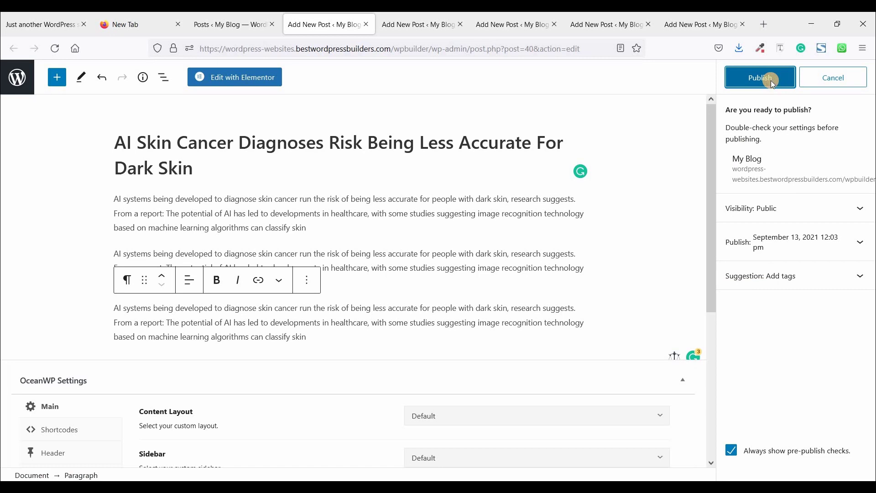
left_click(770, 80)
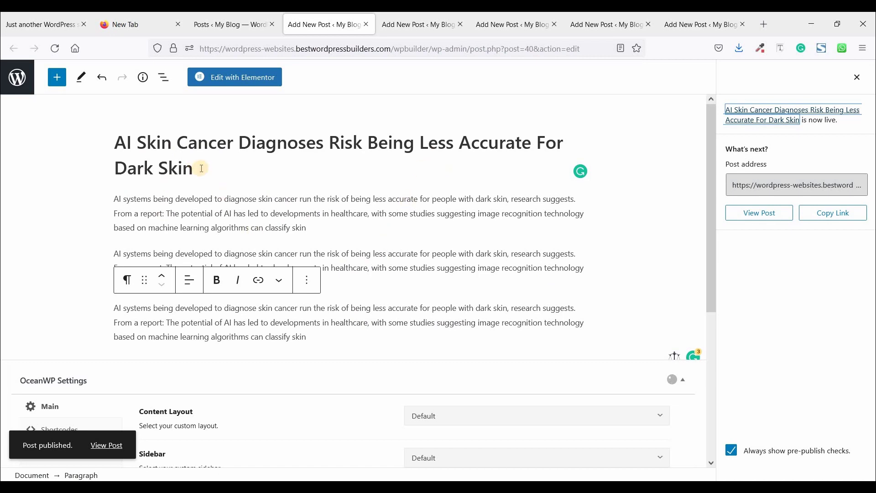
- Copy the SpaceX Dragon headline from the blog page and paste it as the new post's title
left_click(369, 26)
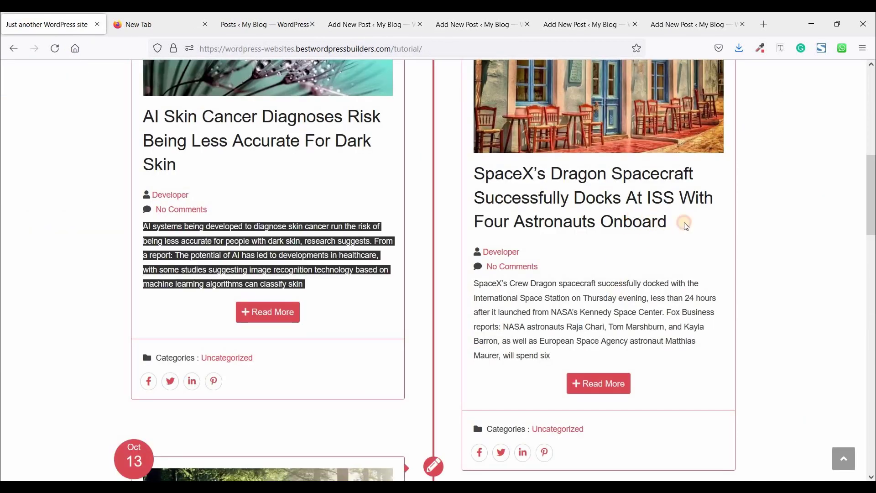
left_click(463, 184)
left_click_drag(462, 182, 472, 171)
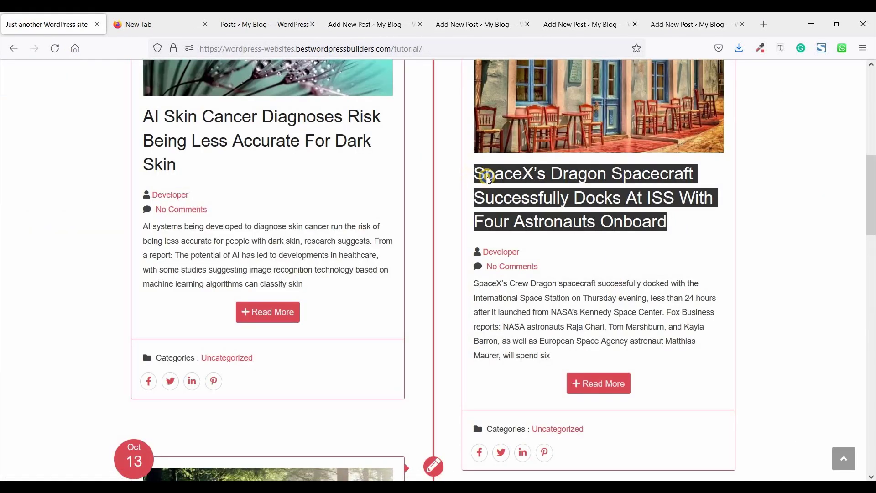
right_click(486, 177)
left_click(502, 306)
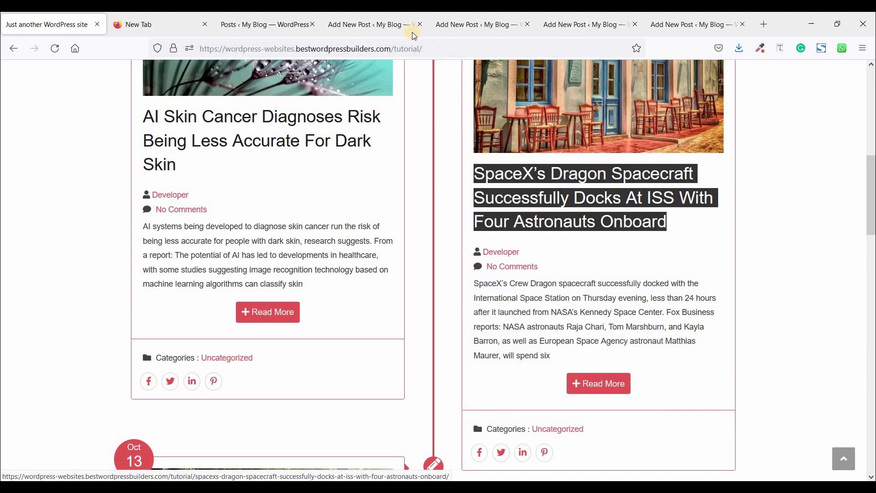
left_click(350, 22)
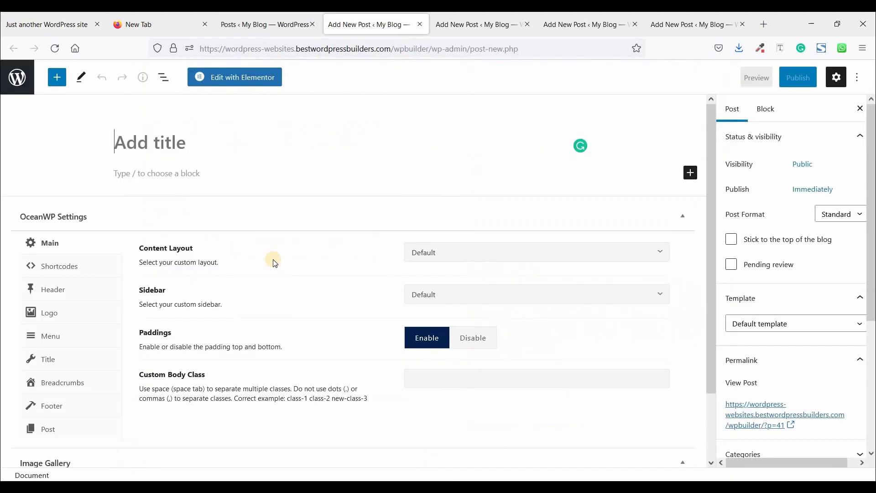
right_click(147, 143)
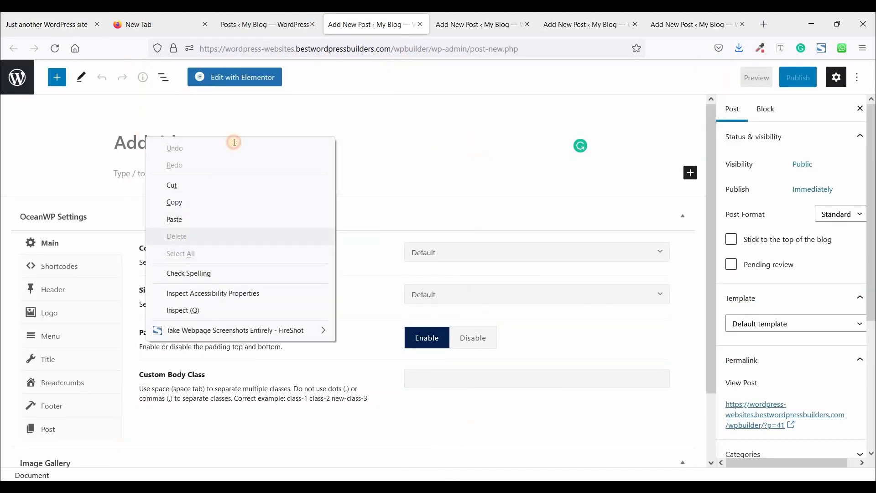
left_click(197, 218)
- Copy the SpaceX excerpt and paste it into the post body as repeated paragraphs
key("ctrl+1")
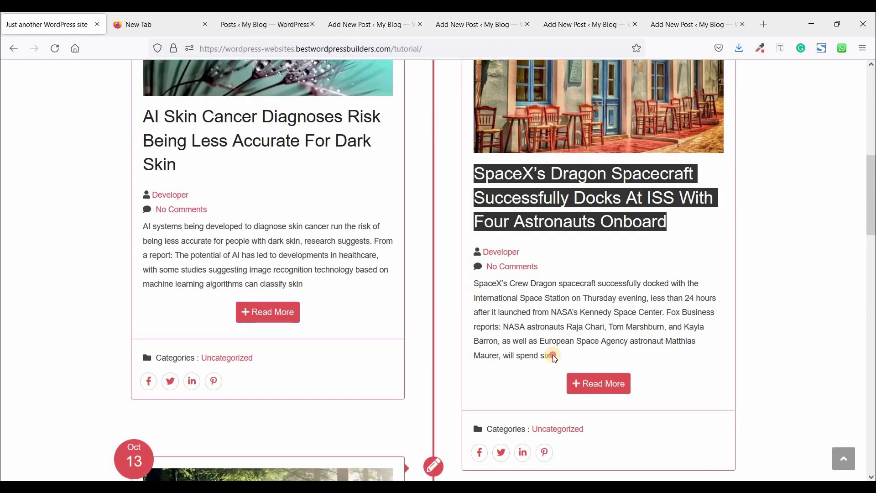
left_click_drag(552, 356, 476, 284)
right_click(495, 291)
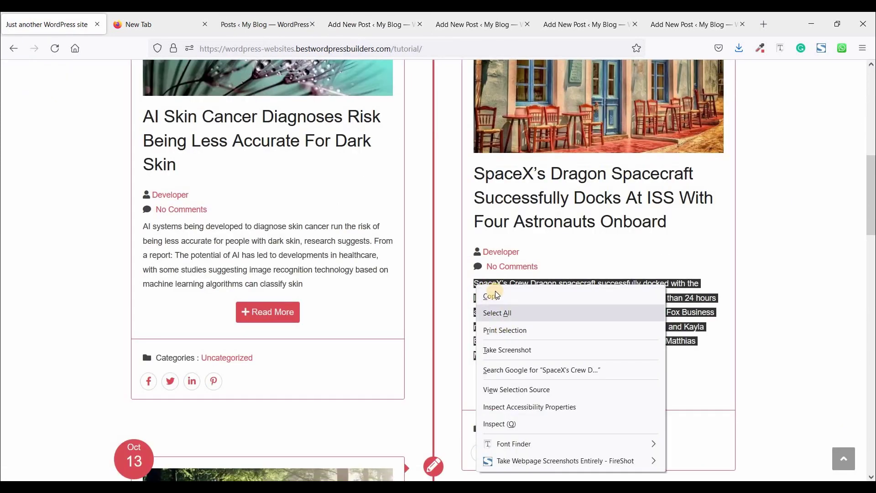
left_click(499, 295)
left_click(382, 19)
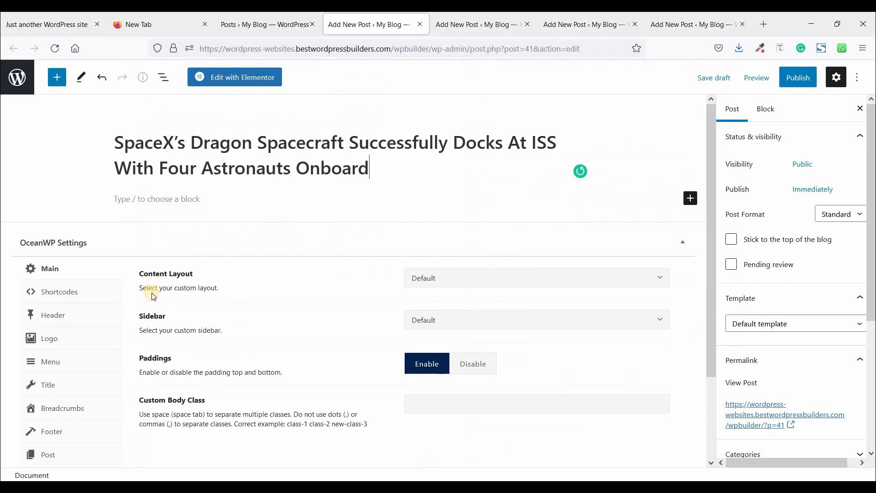
left_click(156, 201)
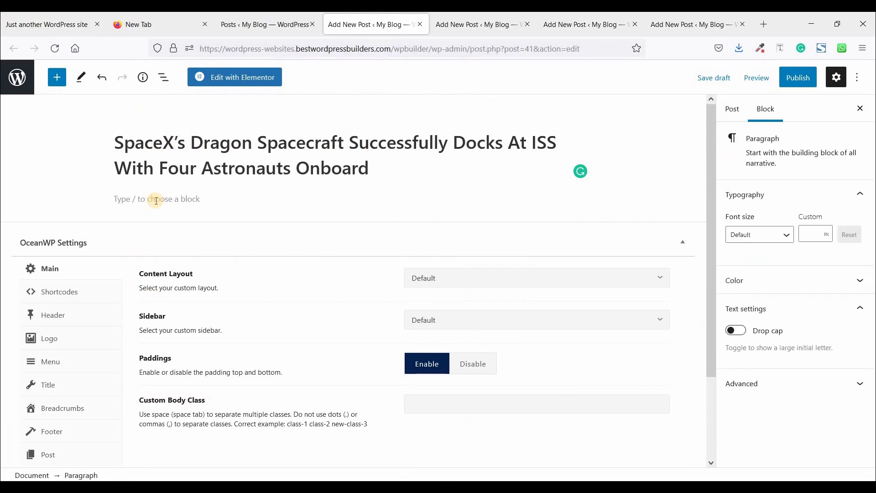
key("ctrl+v")
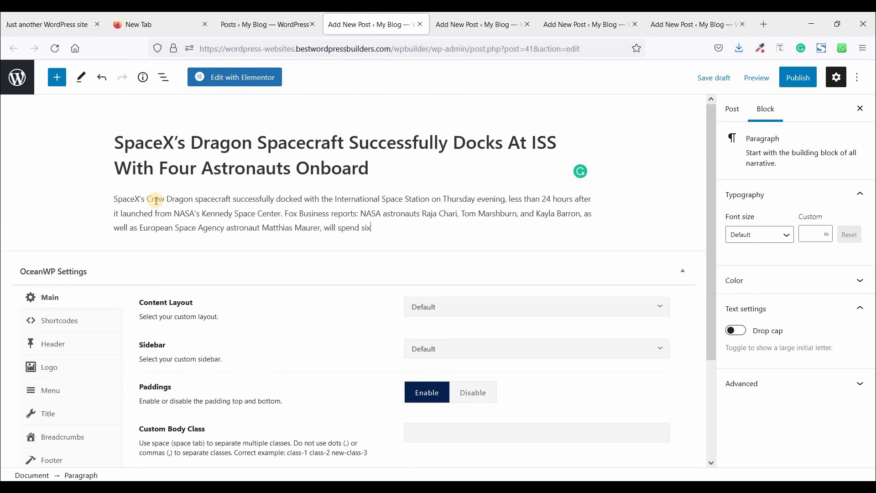
key("ctrl+v")
key("ctrl+v")
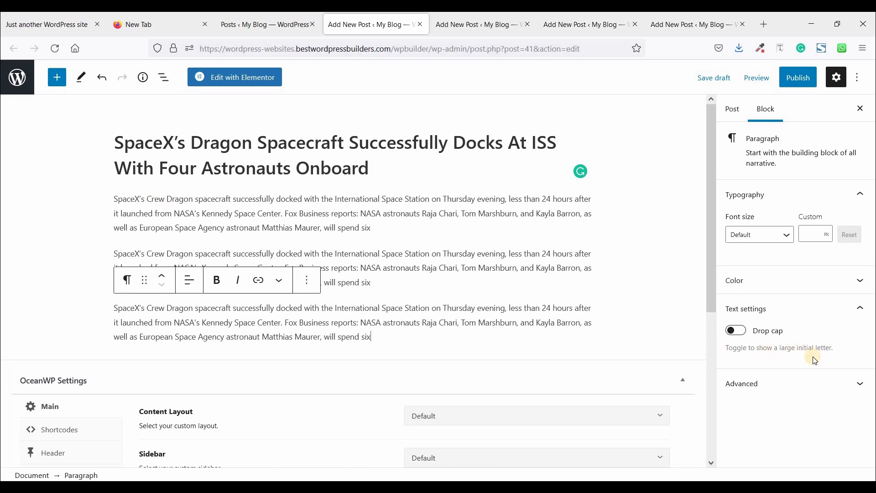
- Set the SpaceX post's date to October 15, 2021 and open the featured image media library
left_click(731, 112)
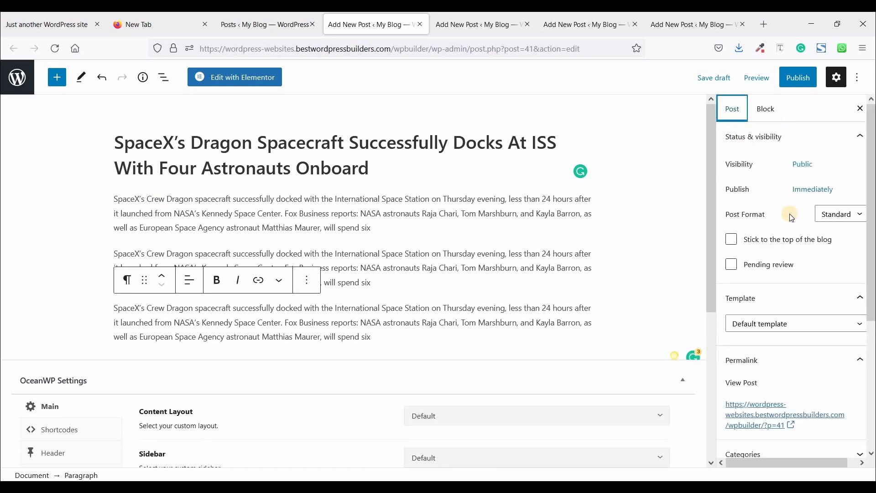
left_click(800, 188)
left_click(700, 233)
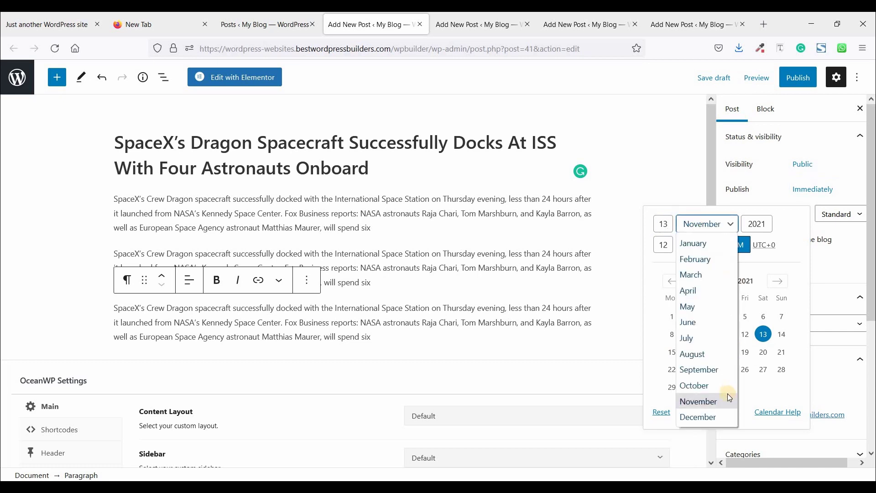
left_click(709, 387)
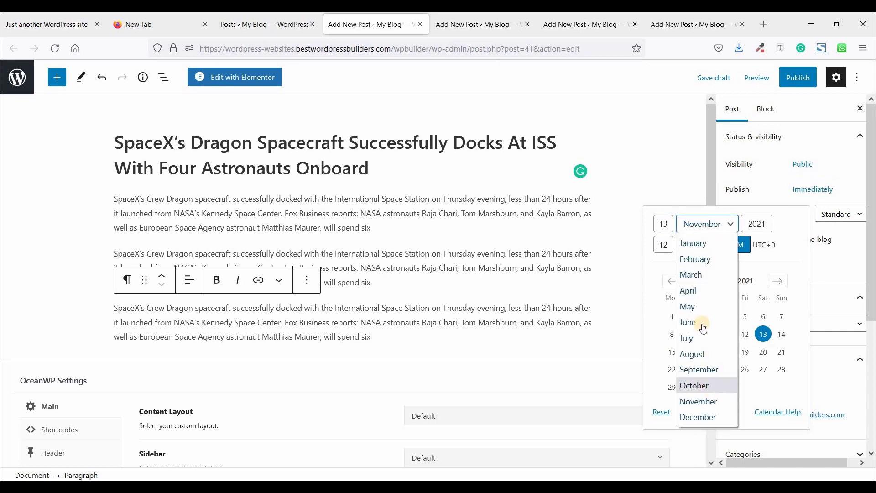
left_click(667, 225)
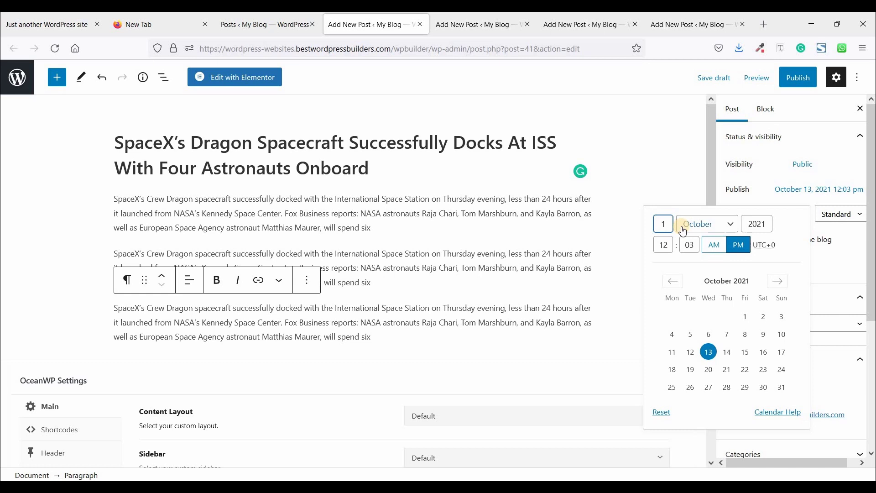
type("15")
left_click(768, 169)
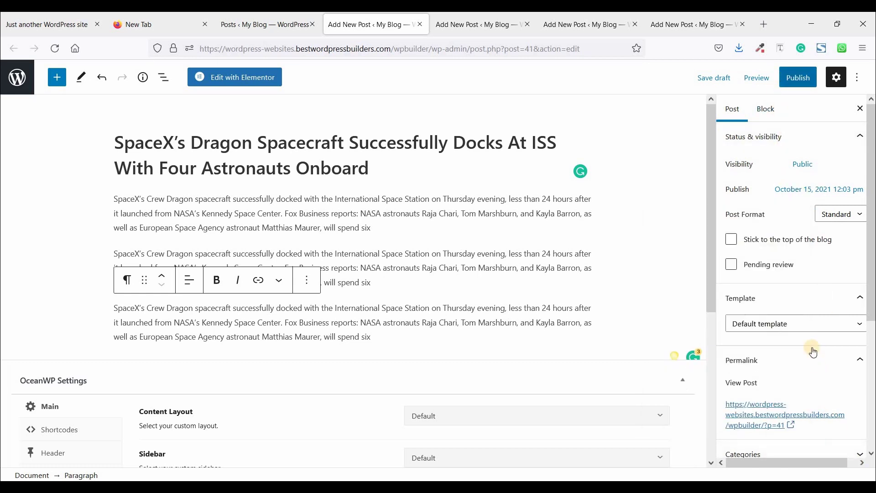
scroll(811, 348, "down", 4)
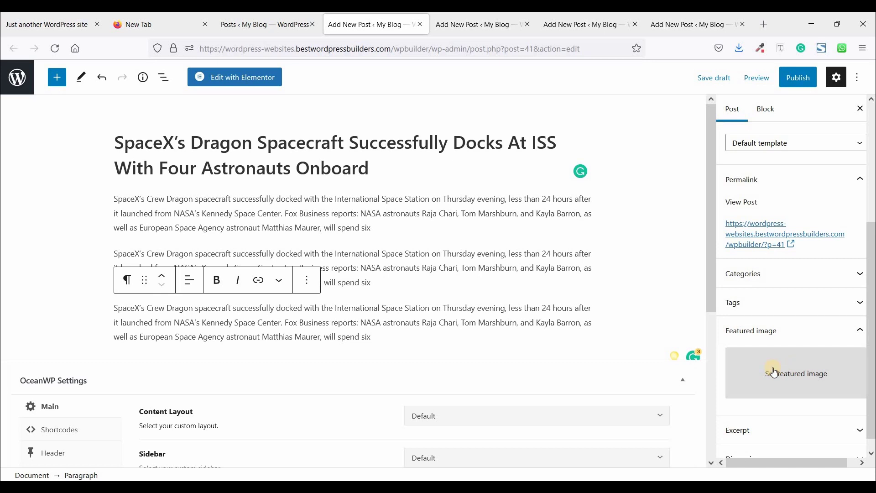
left_click(772, 371)
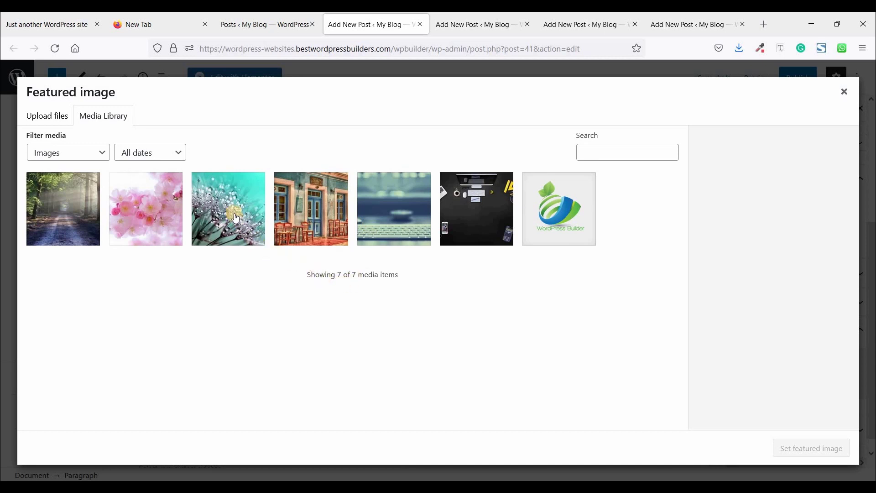
- Make the dandelion photo the SpaceX post's featured image and publish the post
left_click(236, 219)
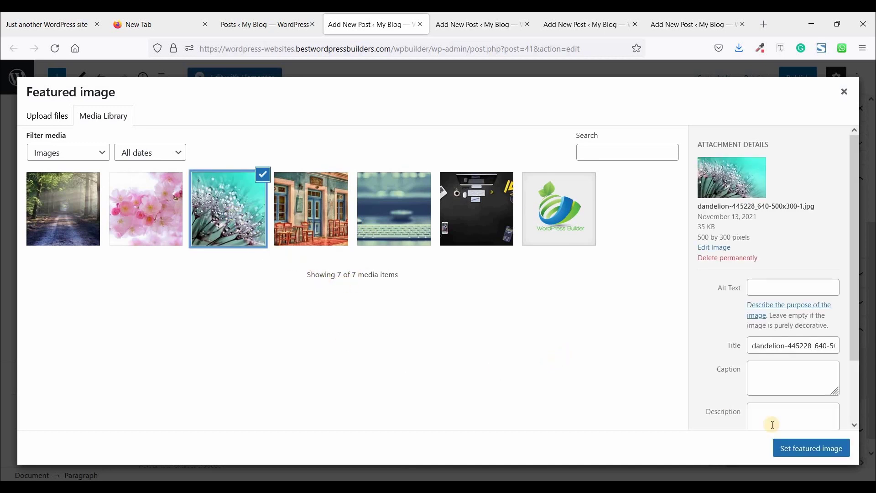
left_click(799, 450)
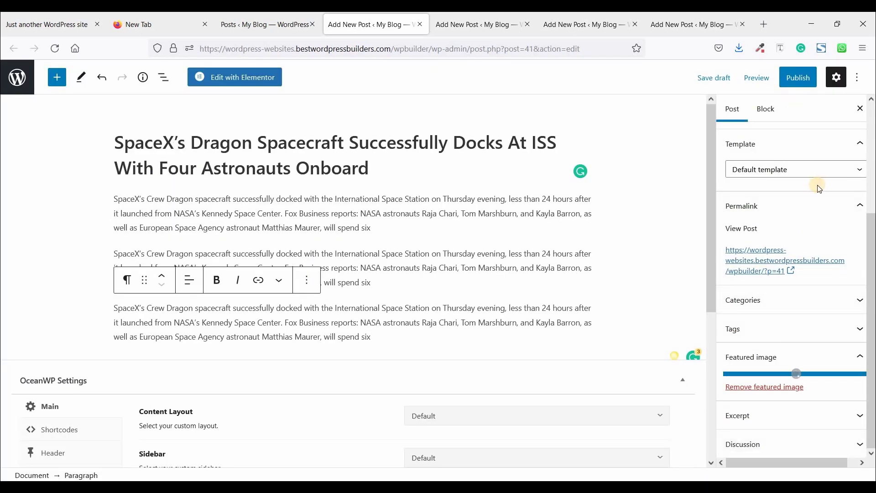
left_click(801, 82)
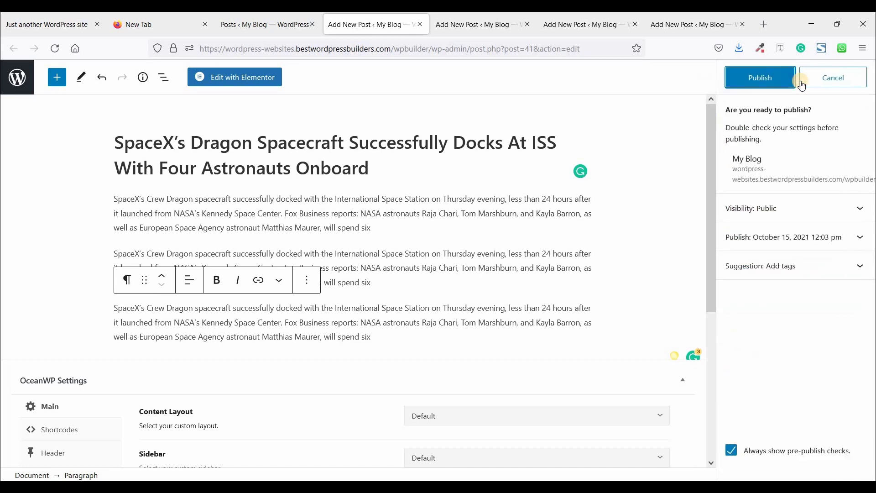
left_click(754, 78)
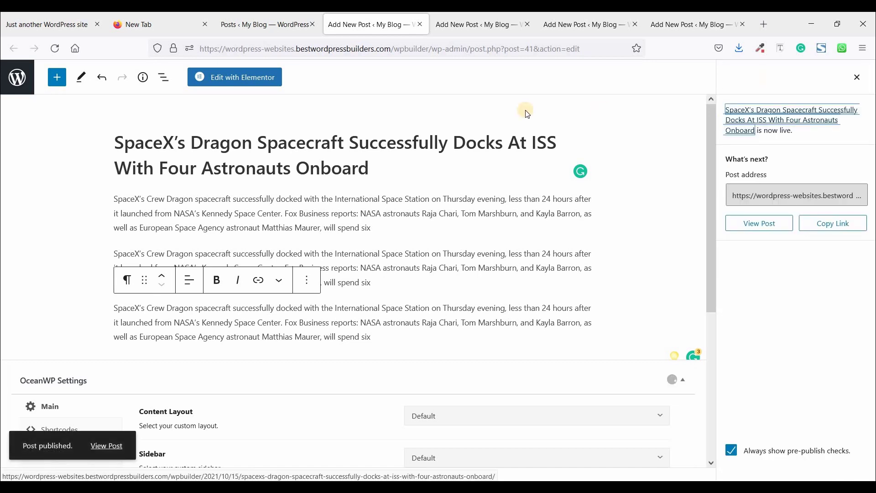
- Copy 'New Class of Drug Reverses Paralysis In Mice' from the blog page and paste it as the post title
left_click(419, 25)
left_click(79, 25)
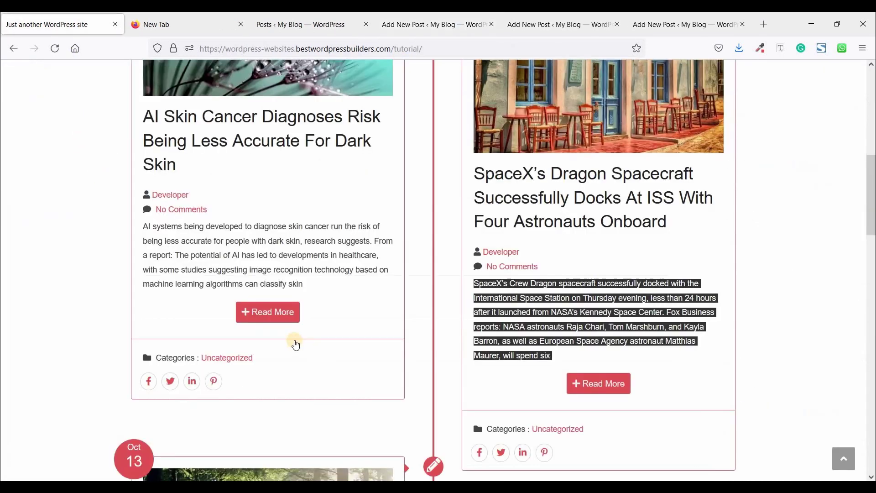
scroll(296, 345, "down", 8)
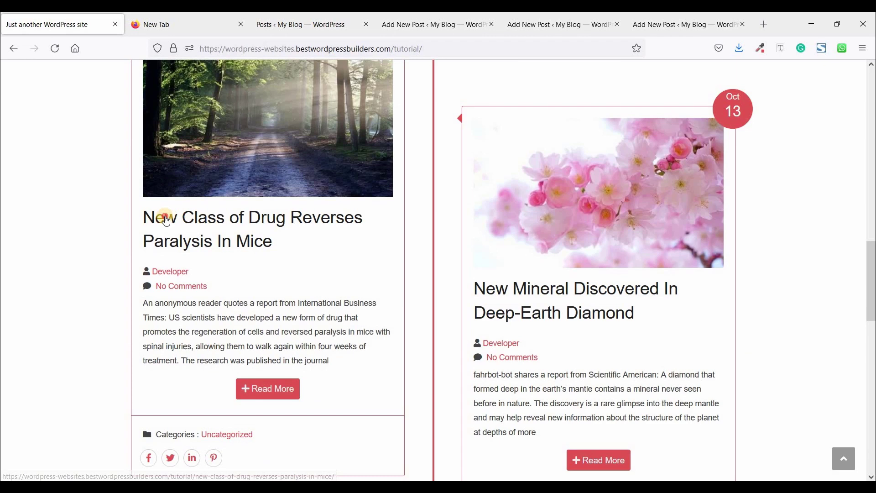
triple_click(167, 221)
right_click(161, 219)
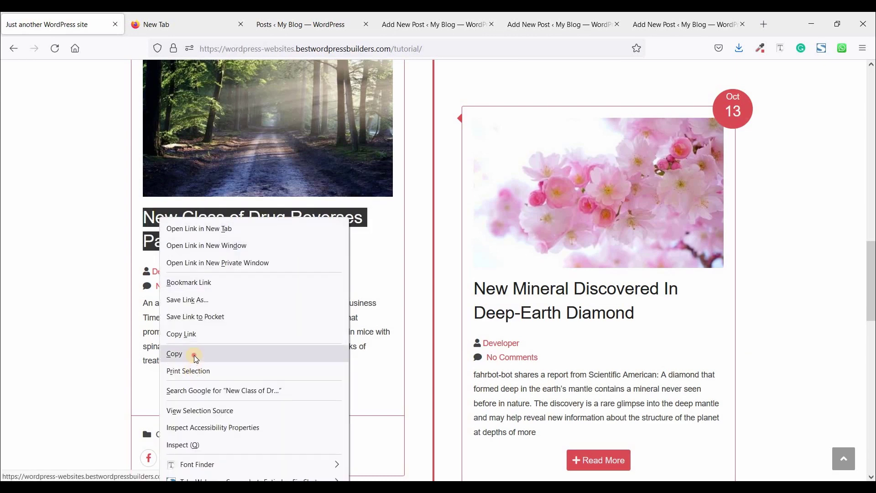
left_click(193, 355)
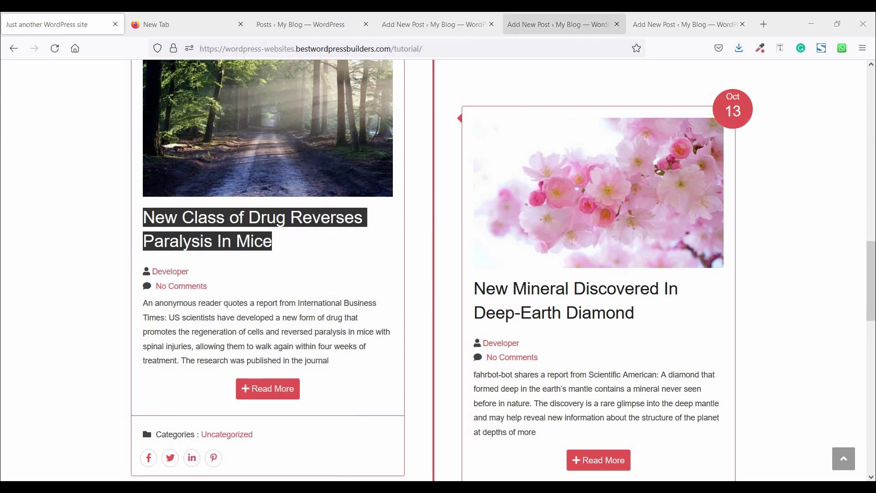
left_click(433, 24)
left_click(150, 149)
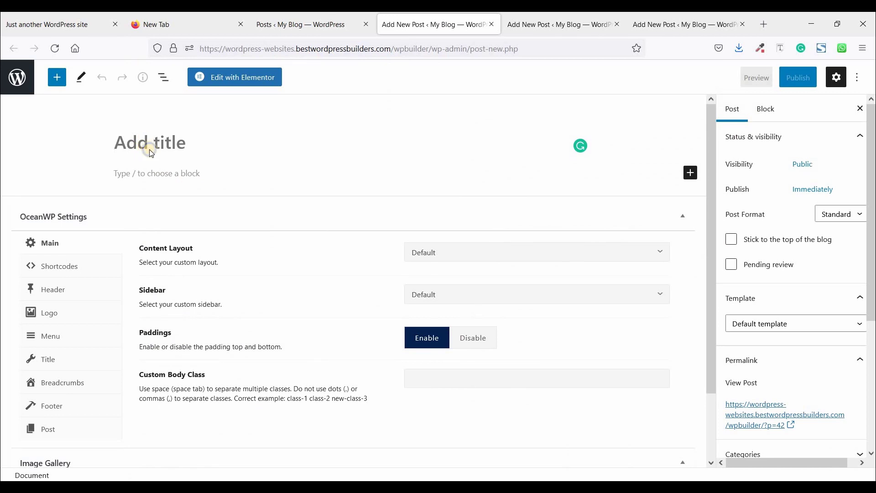
right_click(152, 153)
left_click(173, 224)
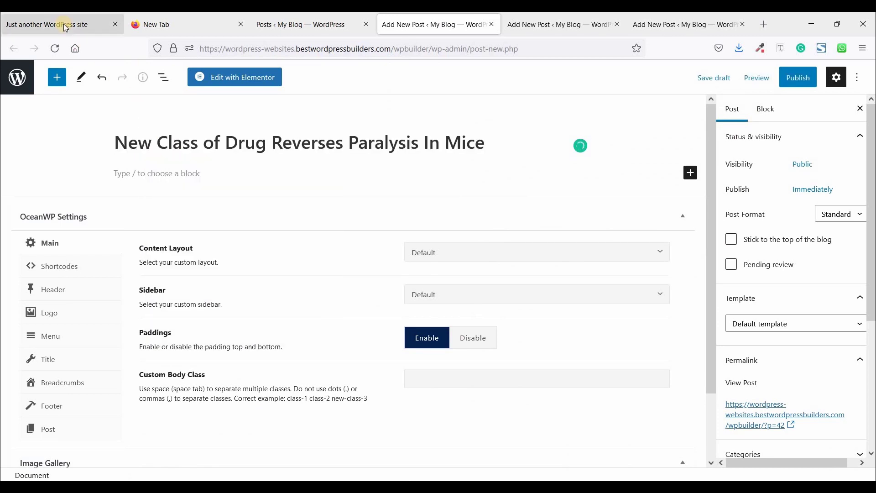
- Copy the drug post's excerpt and paste it into the body three times
left_click(65, 26)
left_click_drag(331, 360, 143, 303)
right_click(147, 308)
left_click(166, 315)
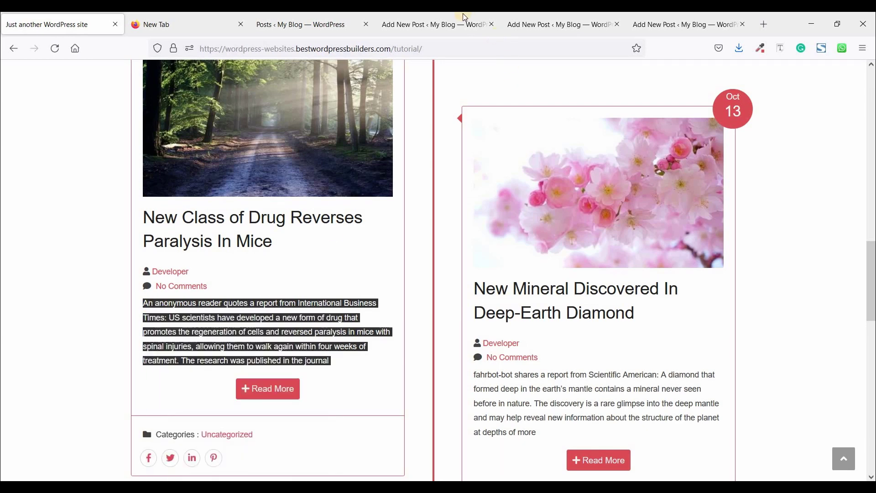
left_click(434, 24)
left_click(191, 184)
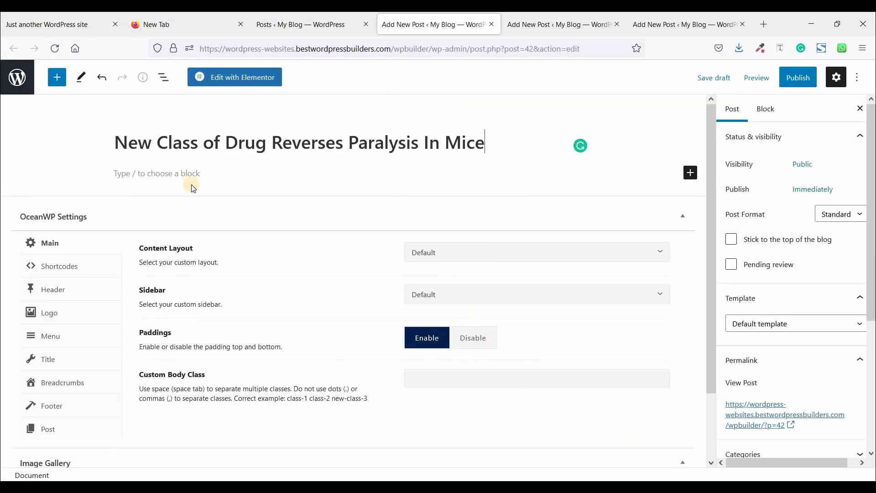
key("ctrl+v")
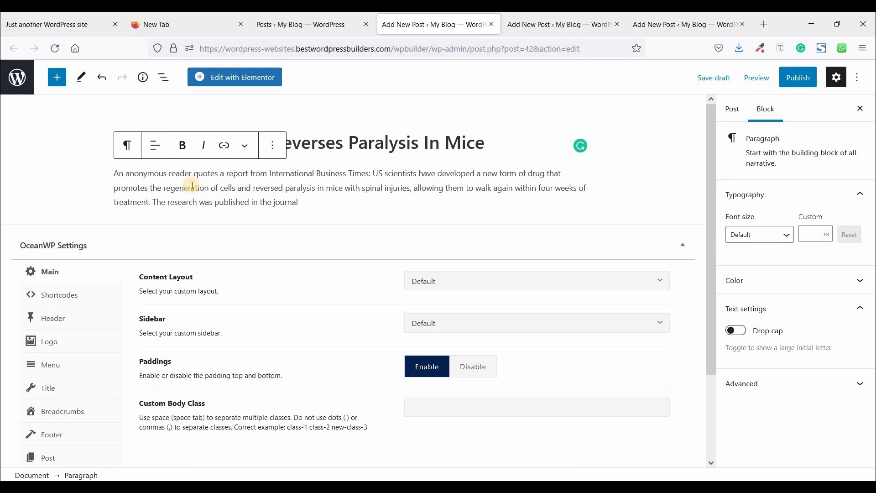
key("Return")
key("ctrl+v")
key("Return")
key("ctrl+v")
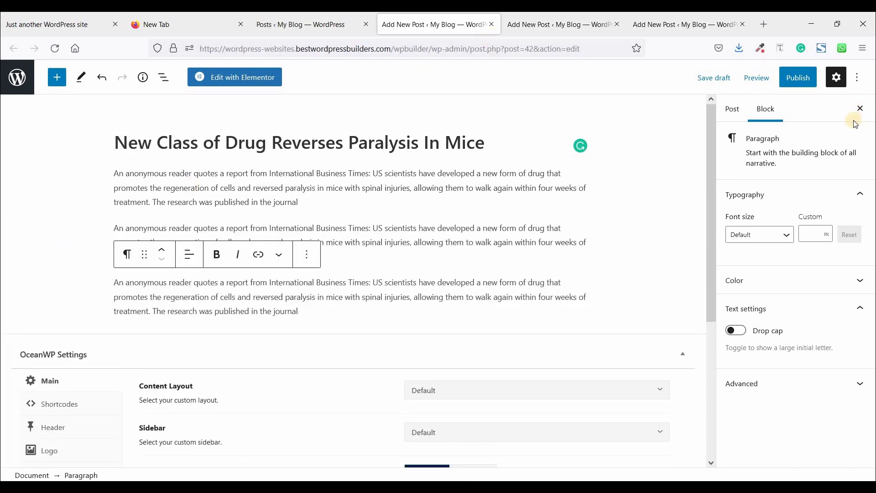
- Change the drug post's publish month to October, dated October 13, 2021, and publish it
left_click(740, 118)
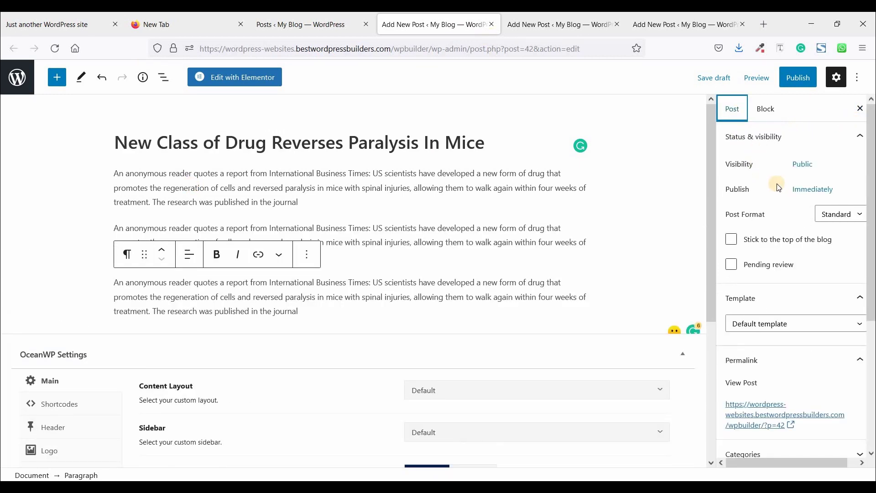
left_click(814, 199)
left_click(719, 227)
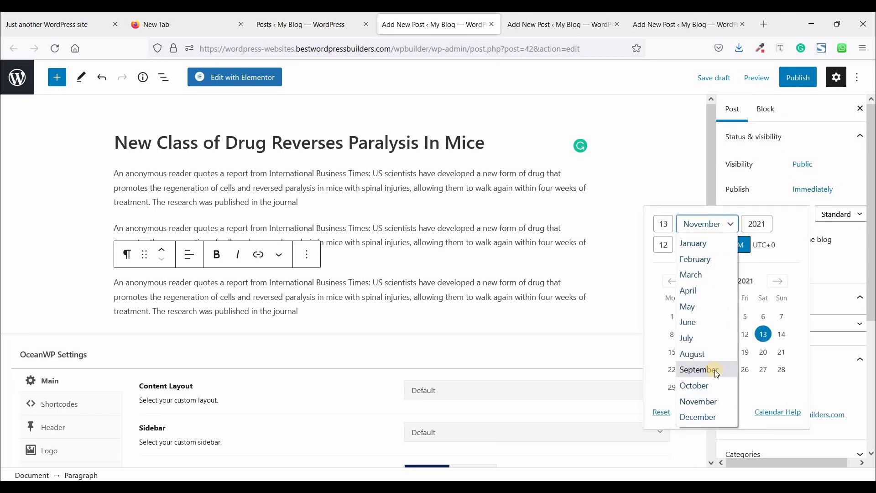
left_click(713, 385)
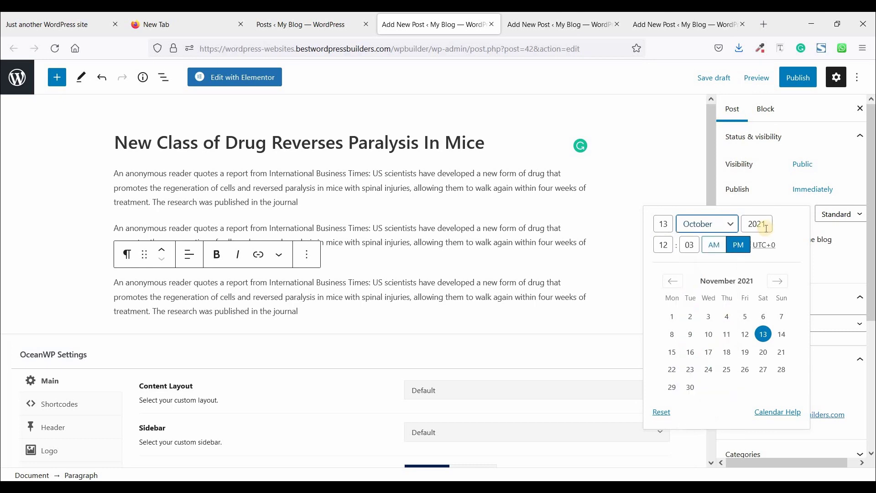
left_click(798, 79)
left_click(763, 83)
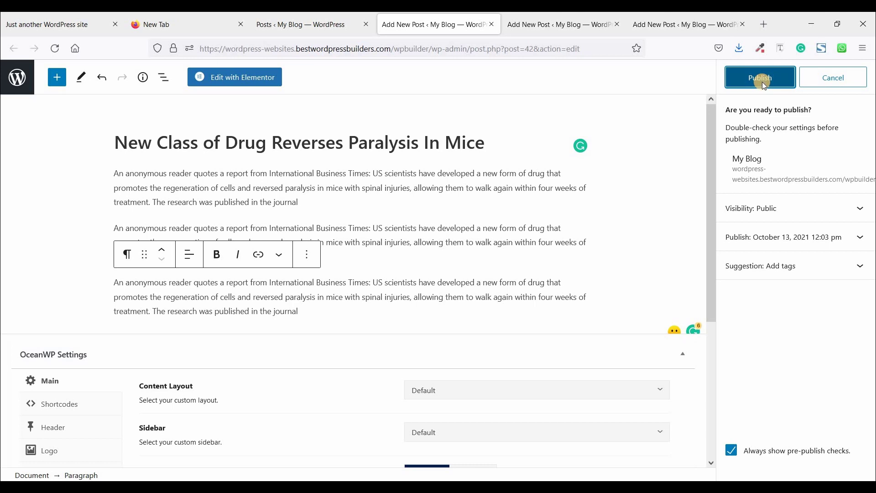
left_click(763, 83)
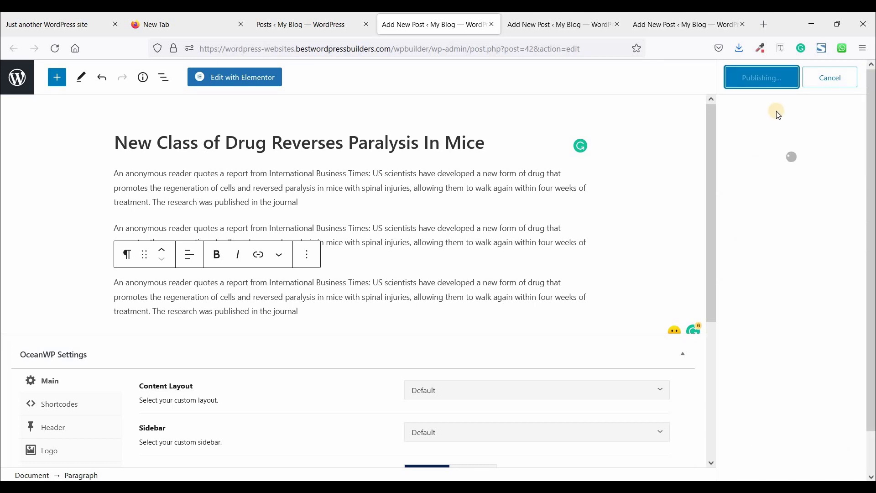
- Copy 'New Mineral Discovered In Deep-Earth Diamond' from the blog and paste it as the new post's title
left_click(492, 25)
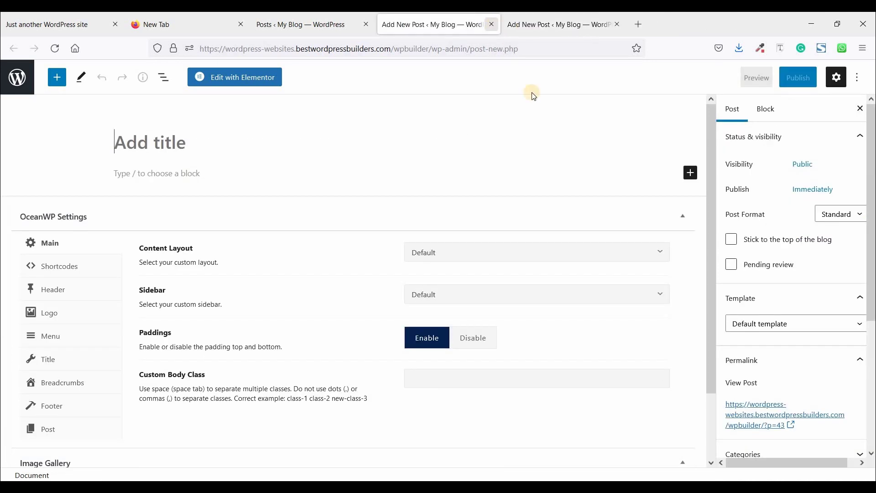
key("ctrl+1")
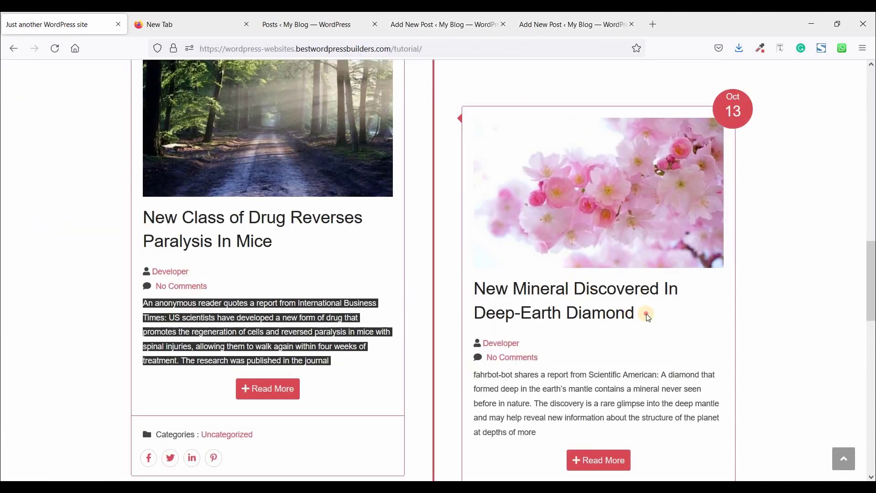
left_click_drag(588, 310, 485, 294)
right_click(485, 294)
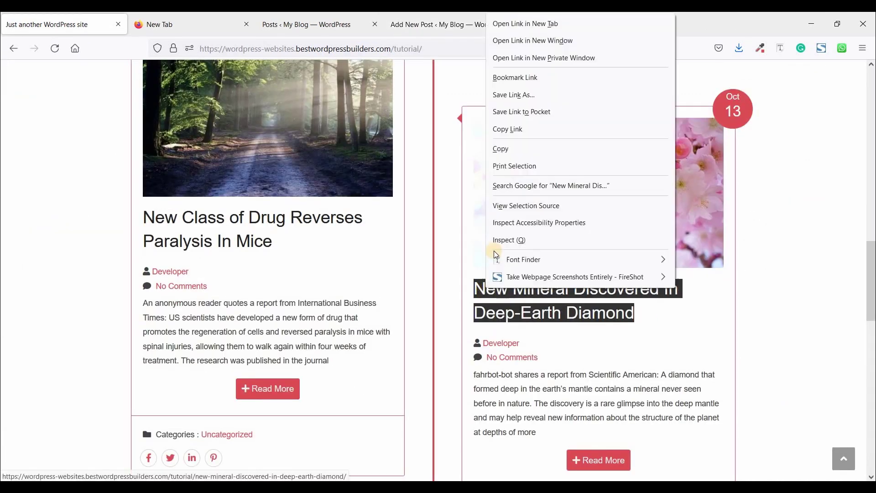
left_click(502, 146)
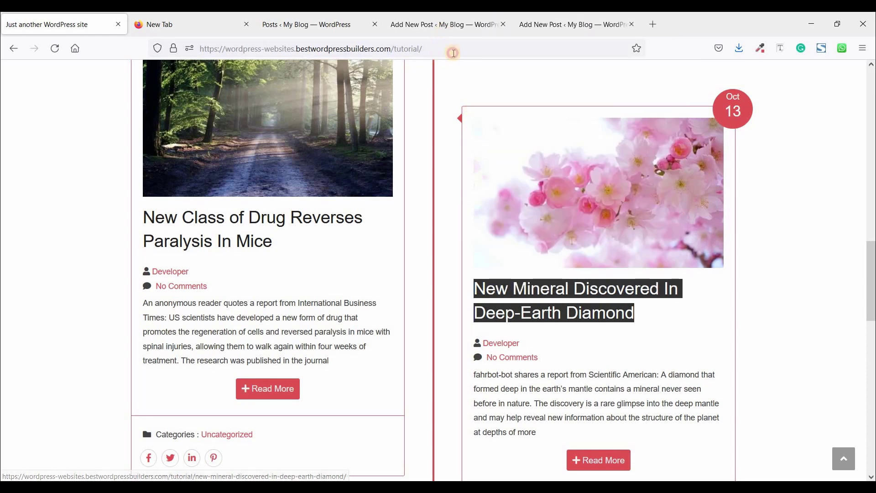
key("ctrl+4")
right_click(127, 140)
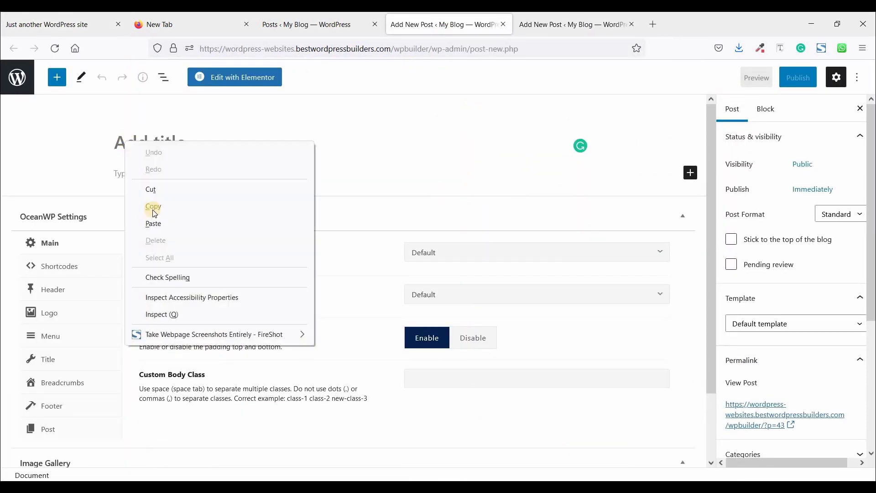
left_click(182, 221)
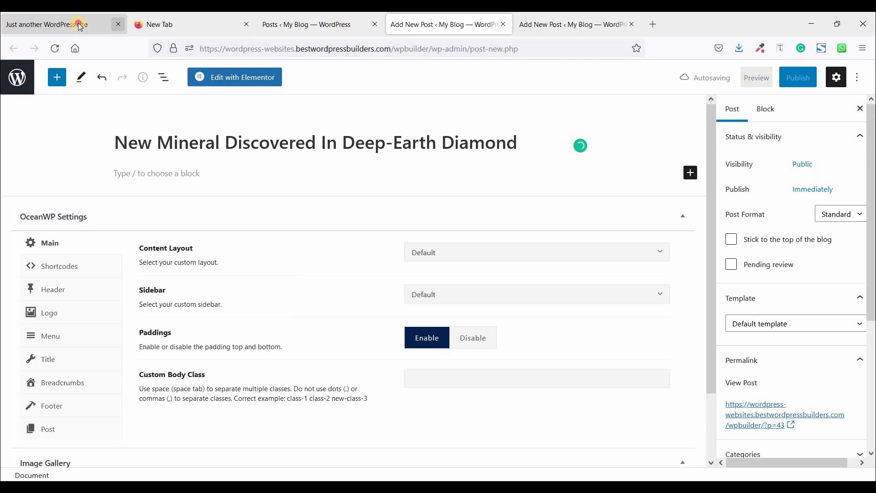
- Copy the Deep-Earth Diamond excerpt and paste it into the empty post body
key("ctrl+1")
scroll(552, 274, "down", 3)
scroll(554, 266, "down", 2)
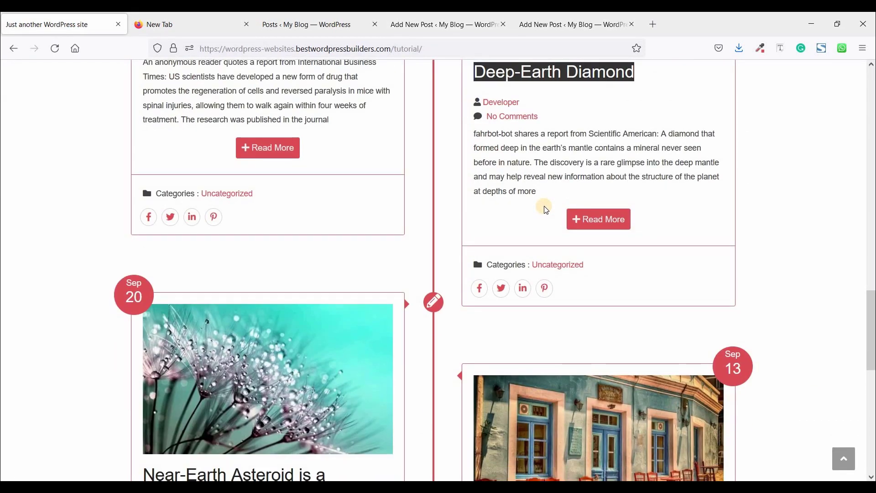
left_click_drag(539, 191, 475, 133)
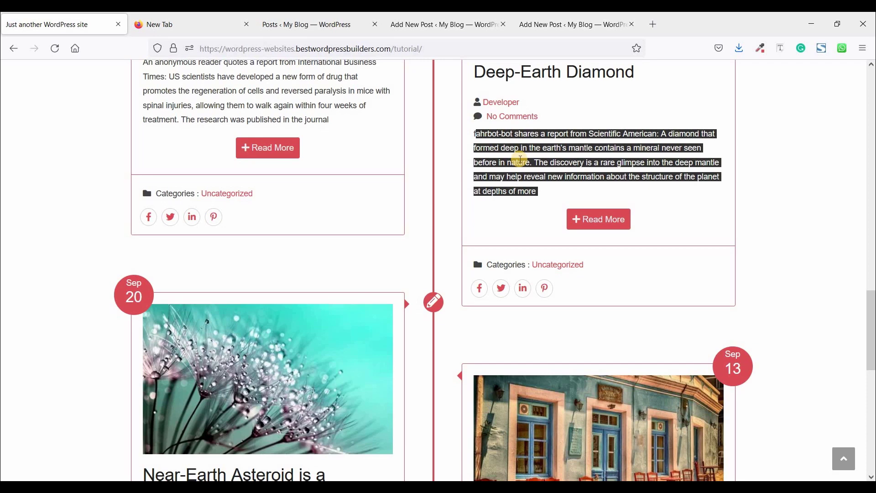
right_click(540, 169)
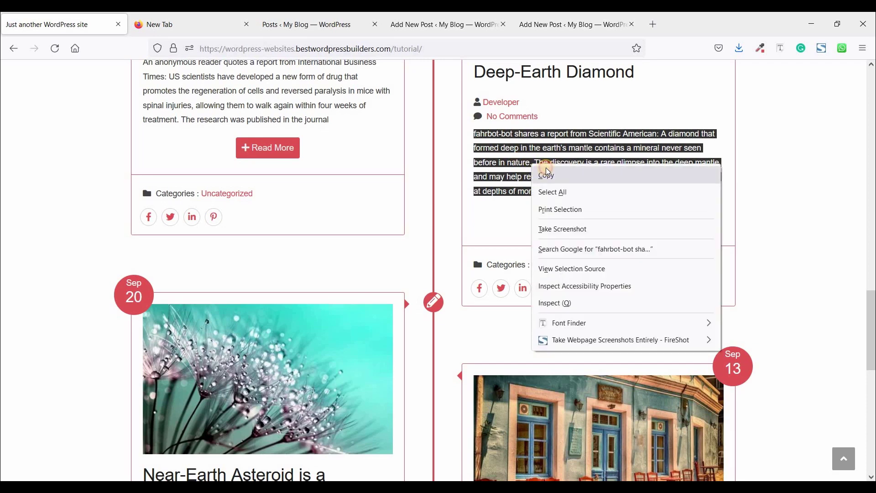
left_click(546, 169)
left_click(442, 24)
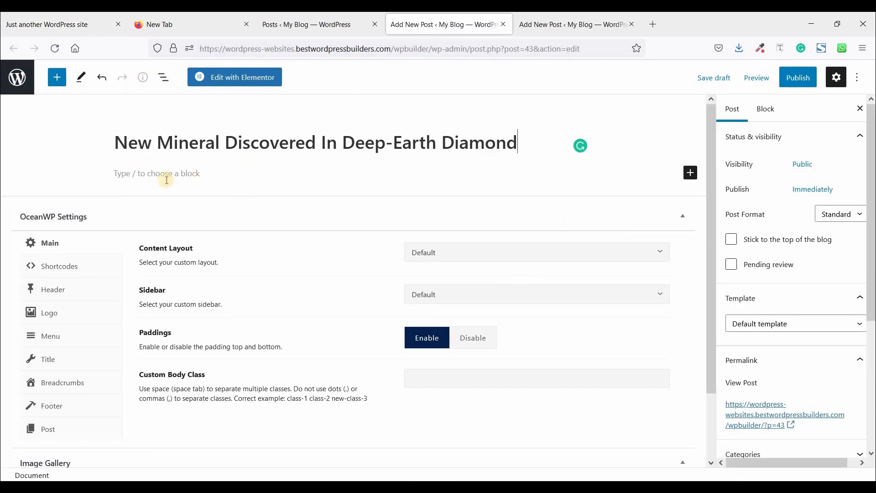
left_click(165, 177)
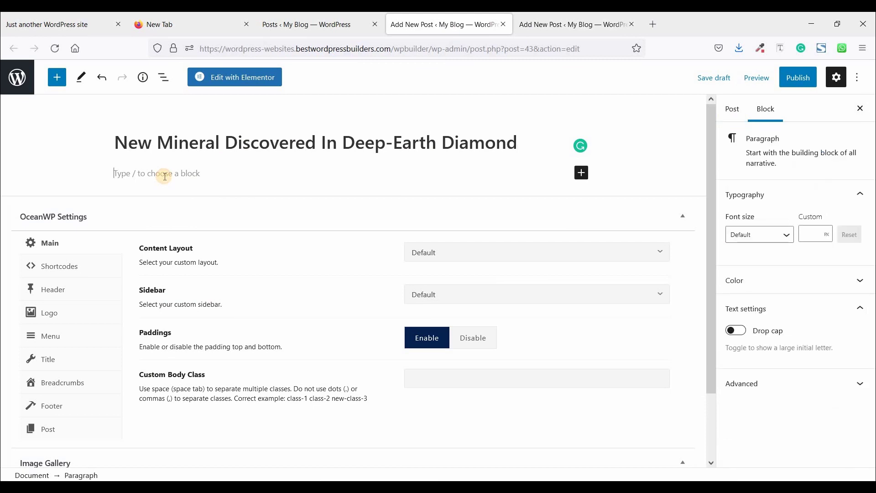
key("ctrl+v")
key("ctrl+v")
key("ctrl+v")
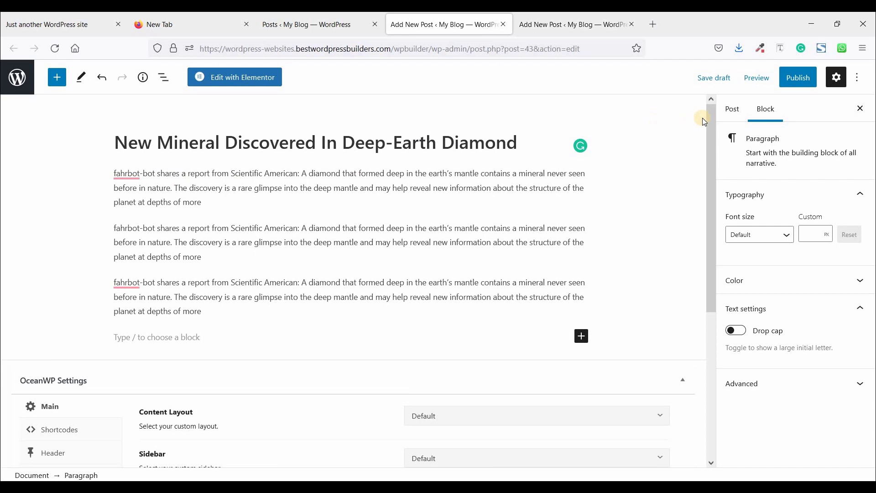
- Set an image from the media library as the Deep-Earth Diamond post's featured image
left_click(733, 110)
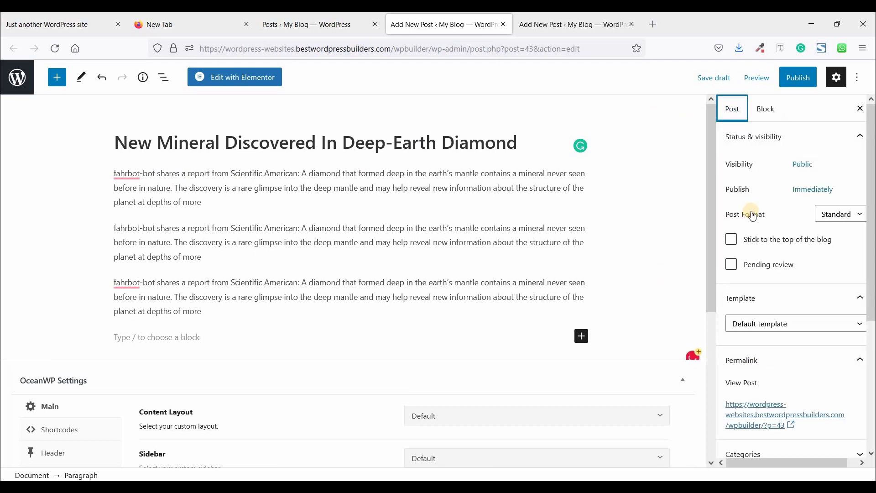
scroll(761, 221, "down", 4)
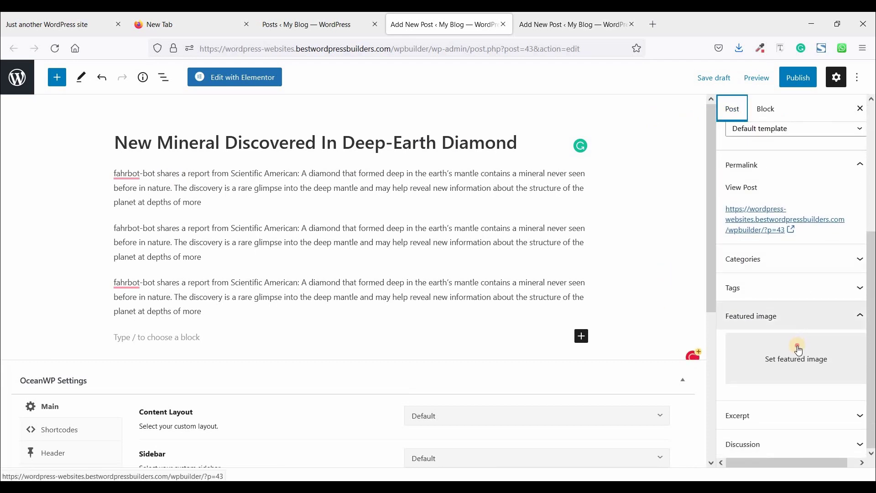
left_click(735, 339)
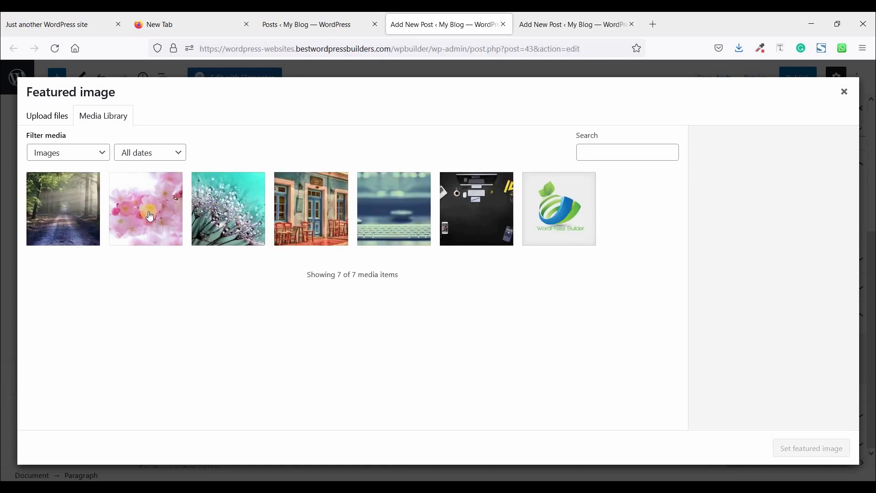
left_click(76, 215)
left_click(795, 448)
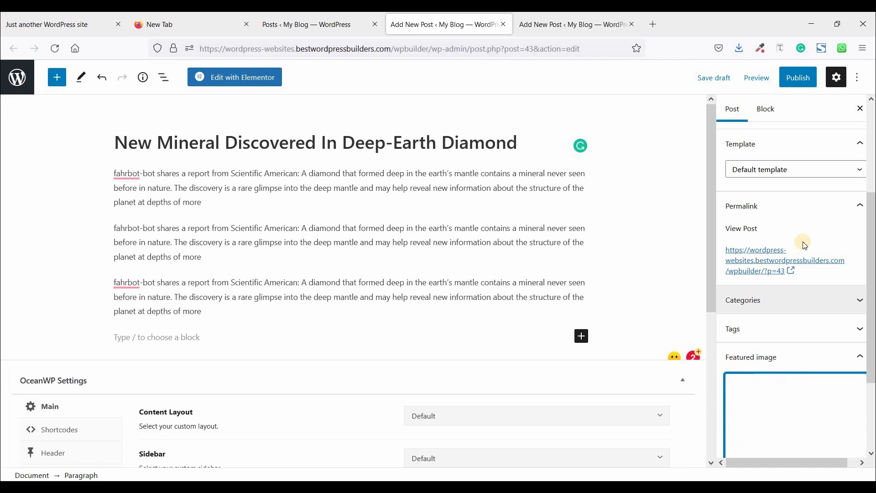
- Change the publish month to October, dated October 13, 2021, publish the post, and close its editor
scroll(791, 199, "up", 3)
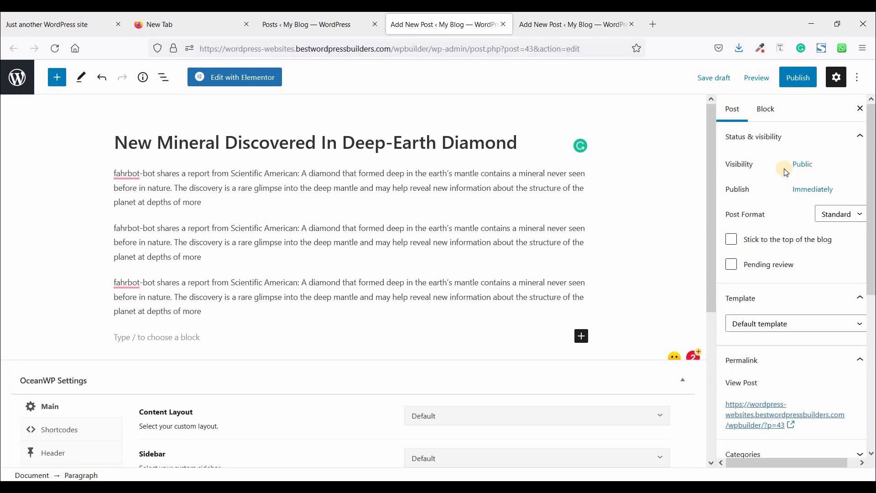
left_click(809, 192)
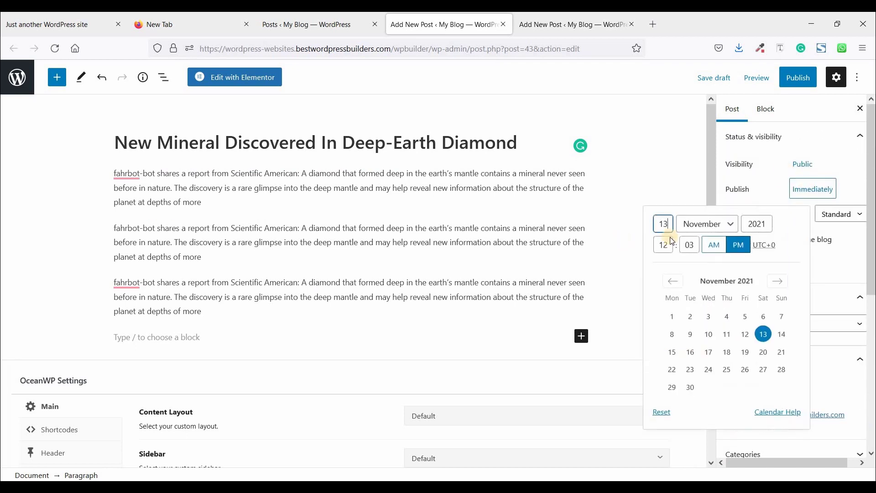
left_click(722, 228)
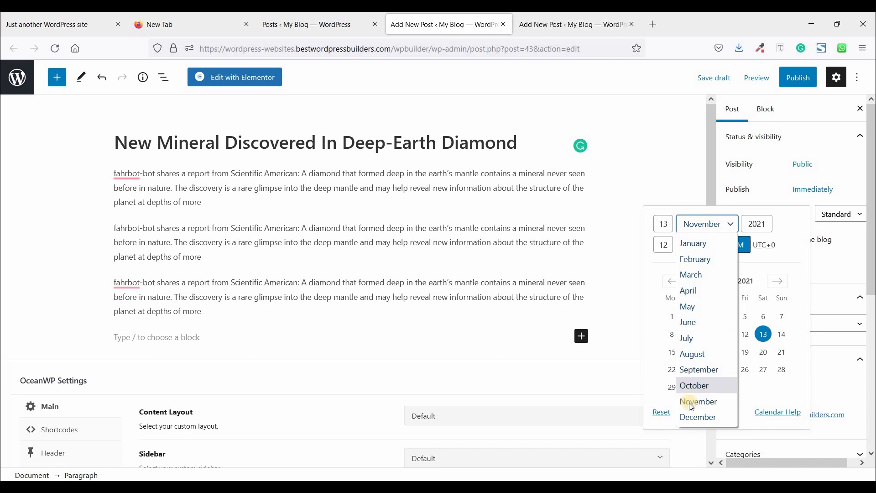
left_click(695, 389)
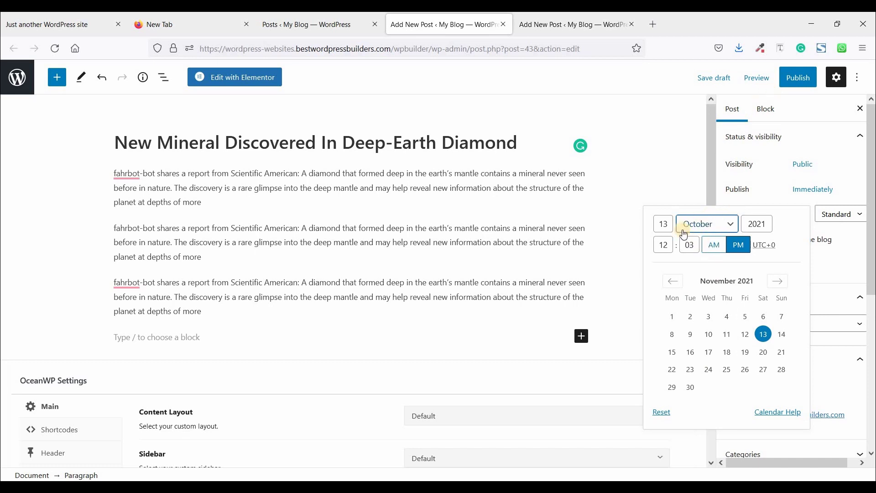
left_click(794, 78)
left_click(782, 78)
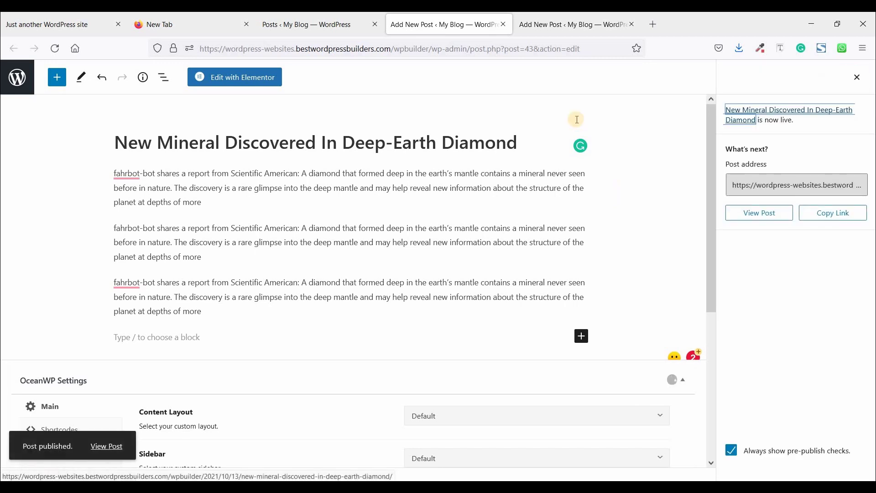
left_click(505, 25)
- Open a new post in another tab and paste the copied Near-Earth Asteroid headline as its title
left_click(315, 24)
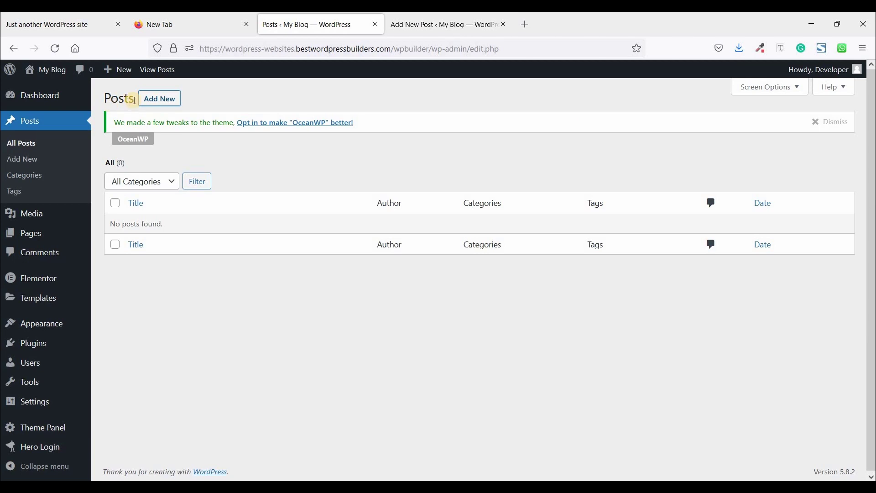
right_click(172, 102)
left_click(191, 117)
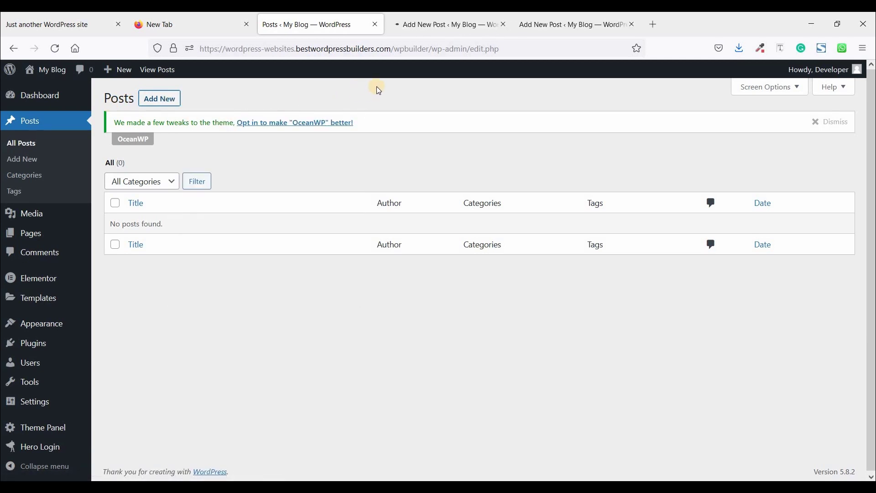
left_click(62, 26)
scroll(318, 340, "down", 4)
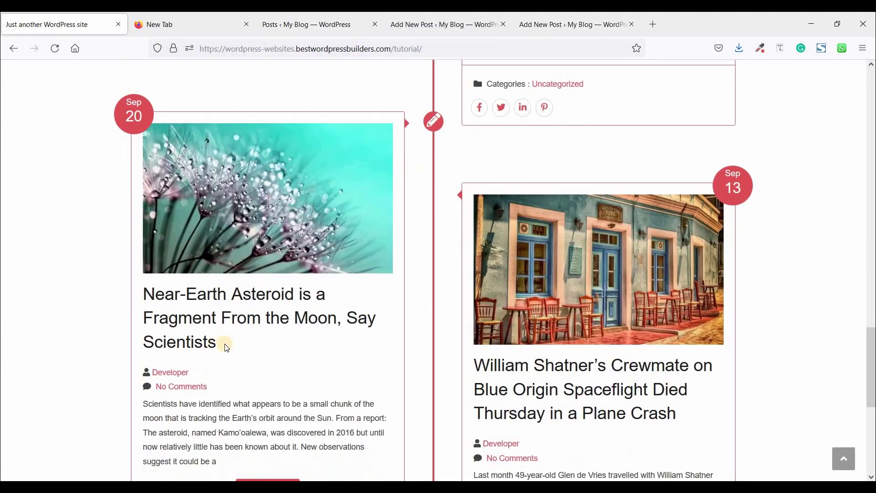
left_click_drag(227, 348, 150, 299)
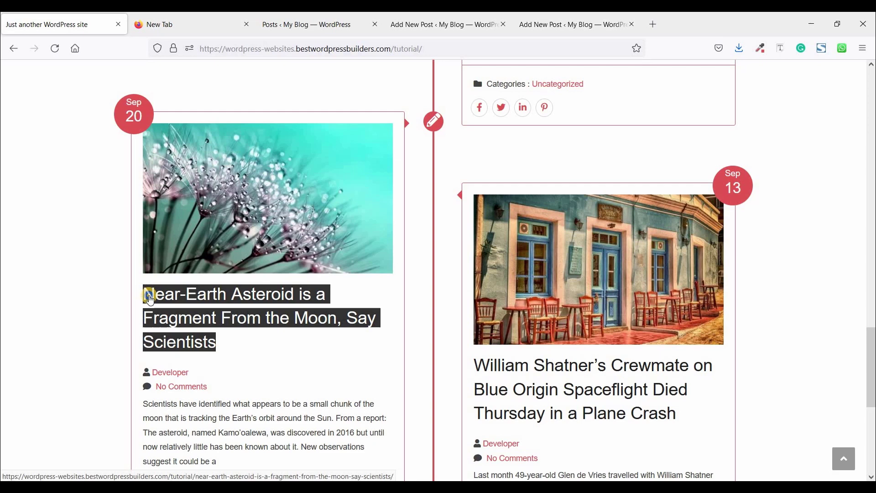
right_click(151, 299)
left_click(319, 156)
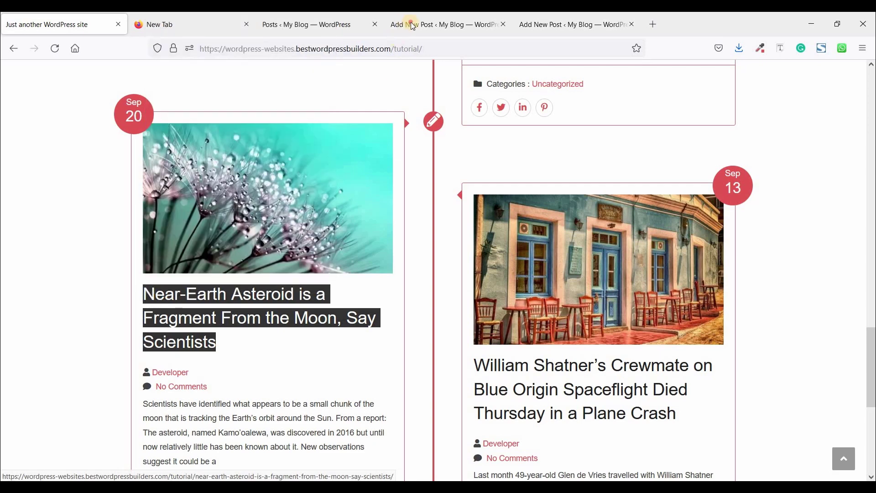
left_click(413, 26)
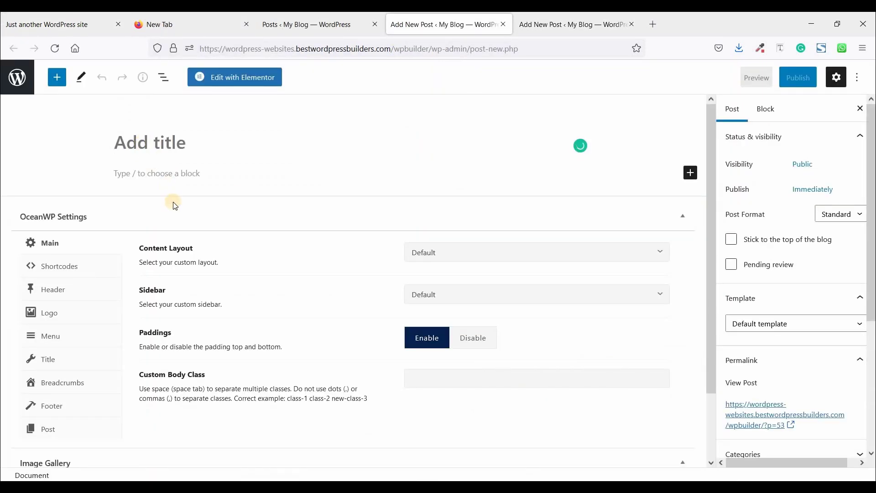
right_click(137, 142)
left_click(176, 224)
- Copy the asteroid post's excerpt and paste it into the body as repeated paragraphs
left_click(98, 24)
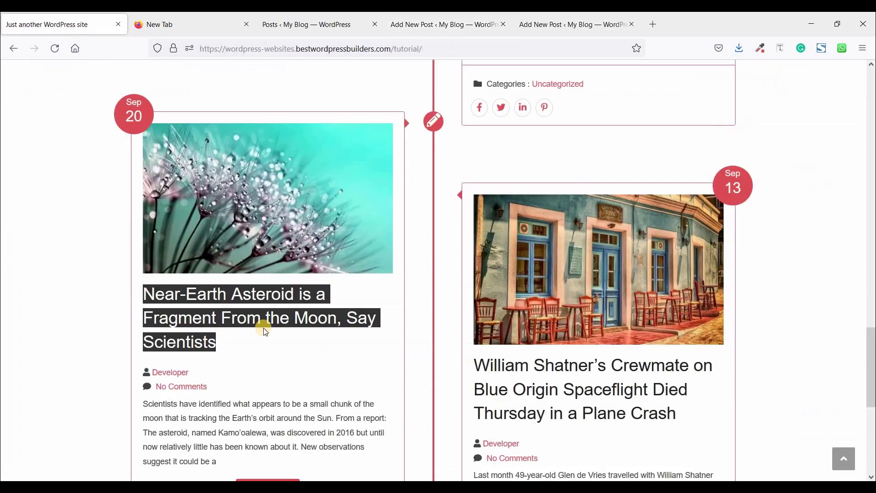
scroll(266, 332, "down", 5)
left_click_drag(218, 221, 149, 163)
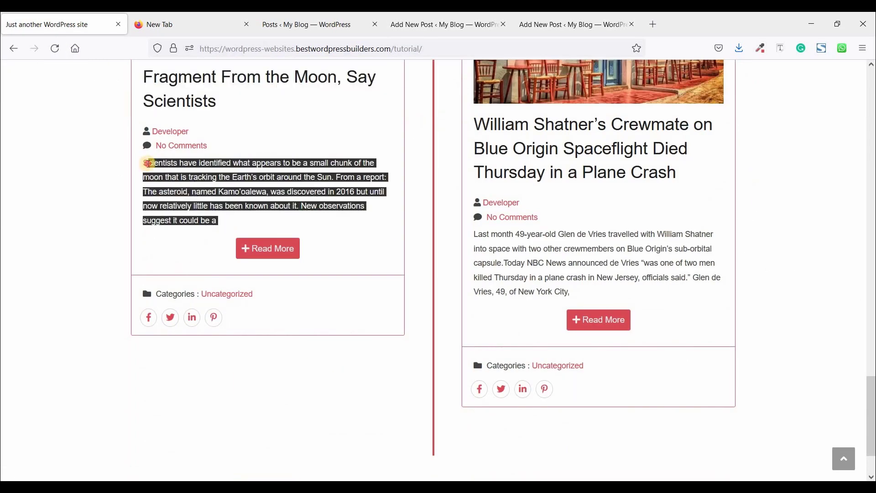
right_click(154, 168)
left_click(167, 175)
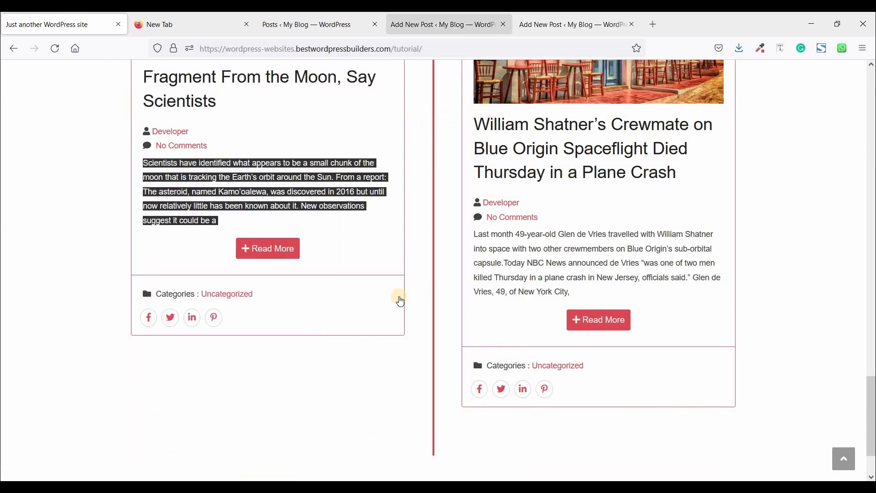
key("ctrl+4")
left_click(182, 200)
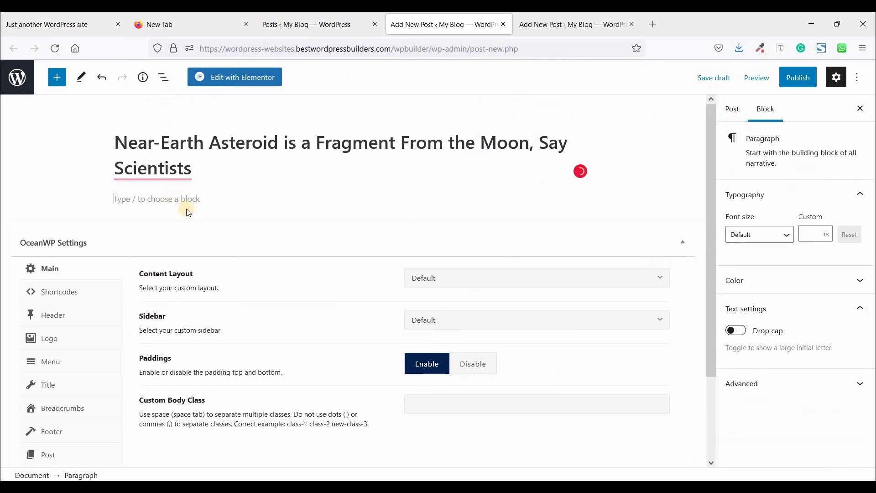
key("ctrl+v")
key("ctrl+v")
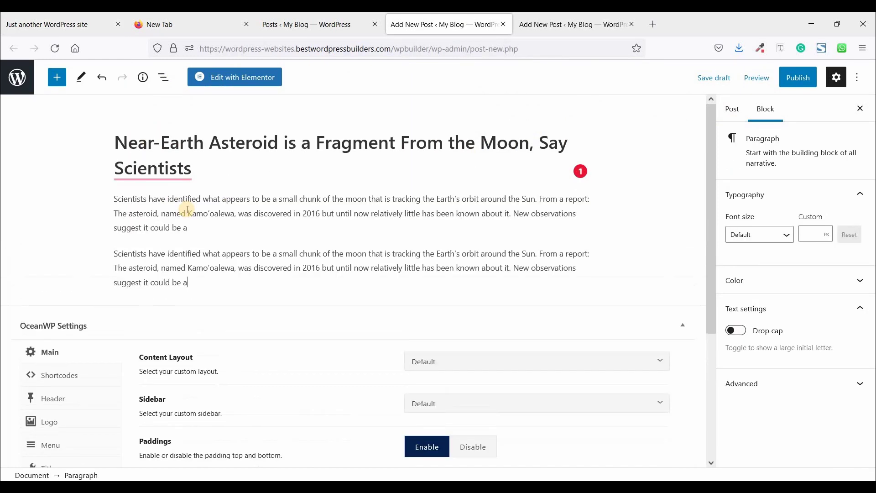
key("ctrl+v")
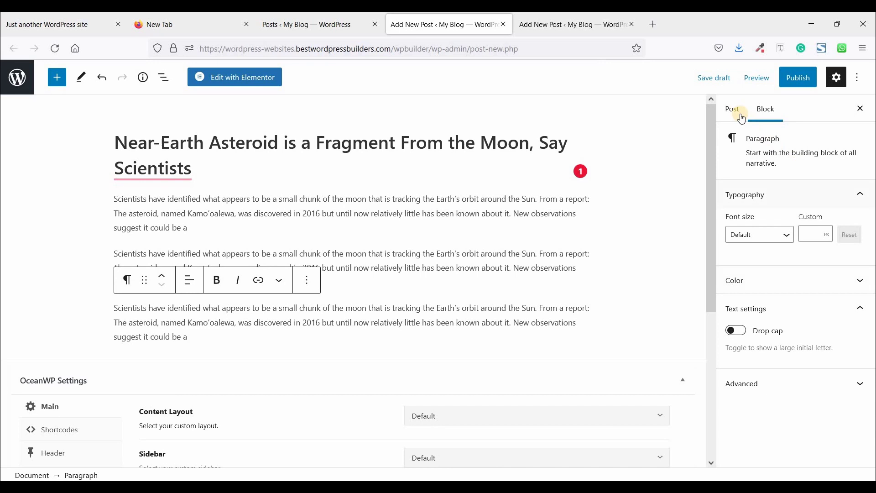
- Set the dandelion image as the asteroid post's featured image, after cancelling an early publish
left_click(731, 108)
left_click(809, 193)
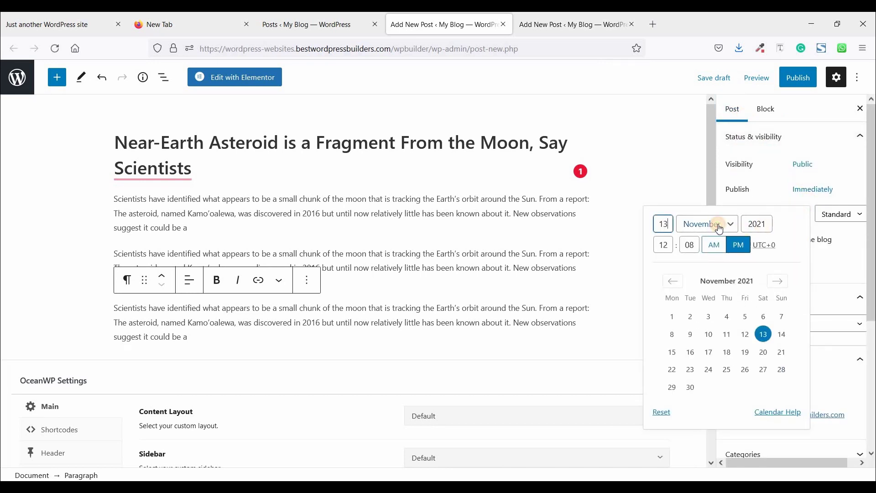
left_click(792, 77)
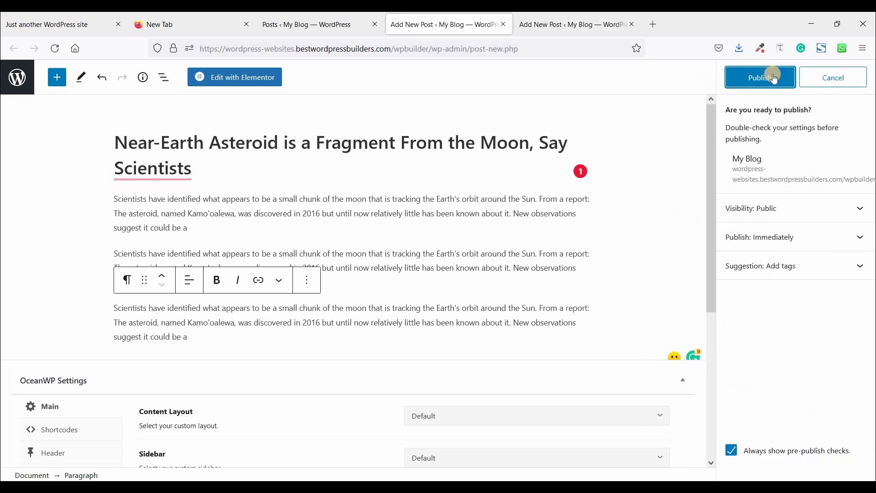
left_click(834, 80)
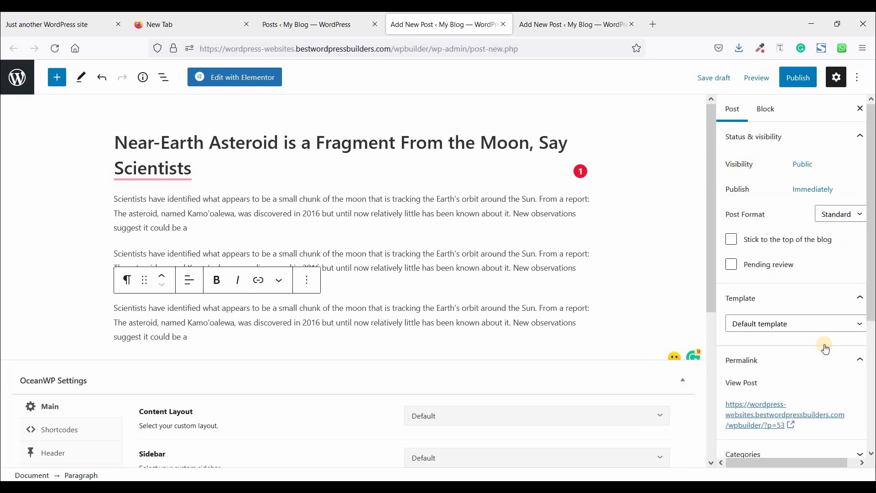
scroll(819, 352, "down", 5)
left_click(796, 355)
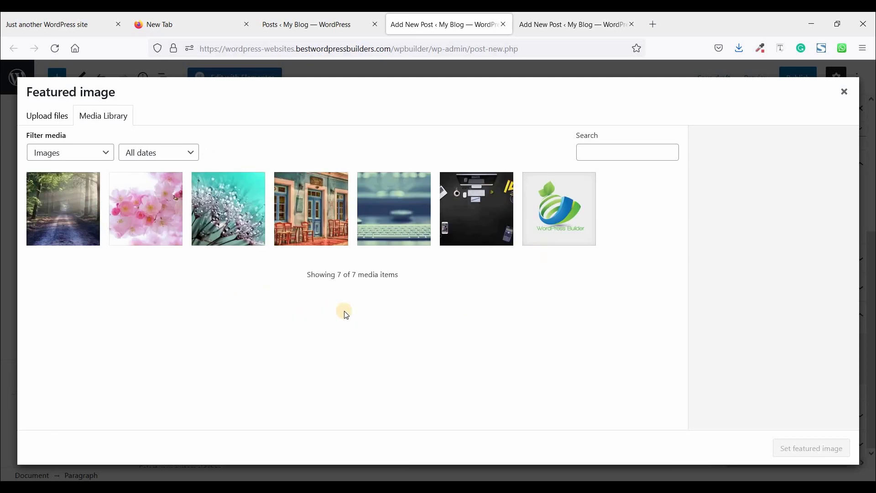
left_click(229, 193)
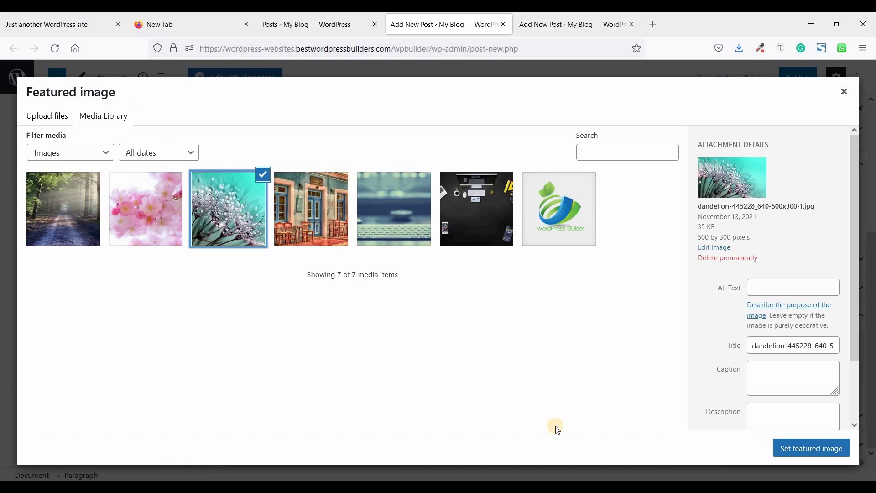
key("Return")
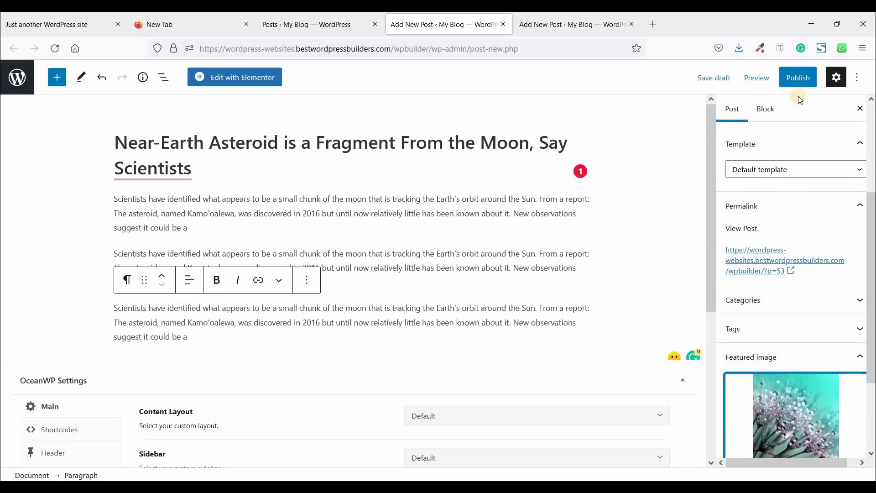
- Publish the Near-Earth Asteroid post and go to the other blank new-post editor
left_click(803, 82)
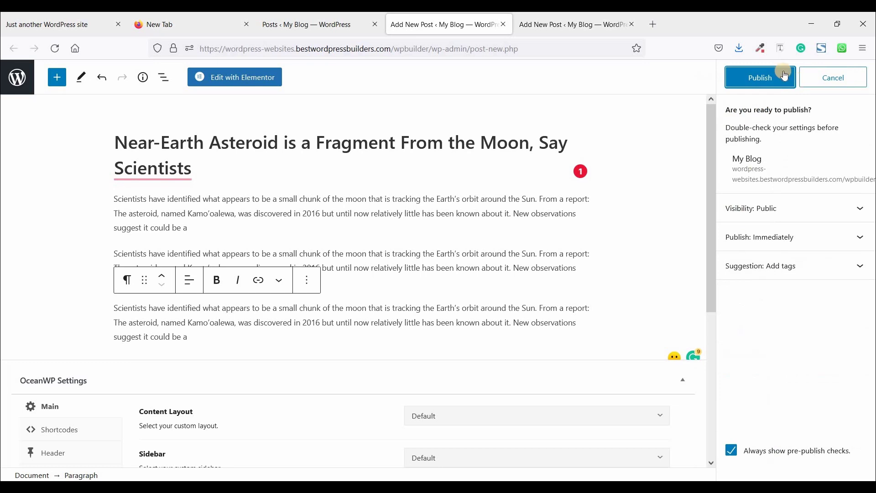
left_click(780, 72)
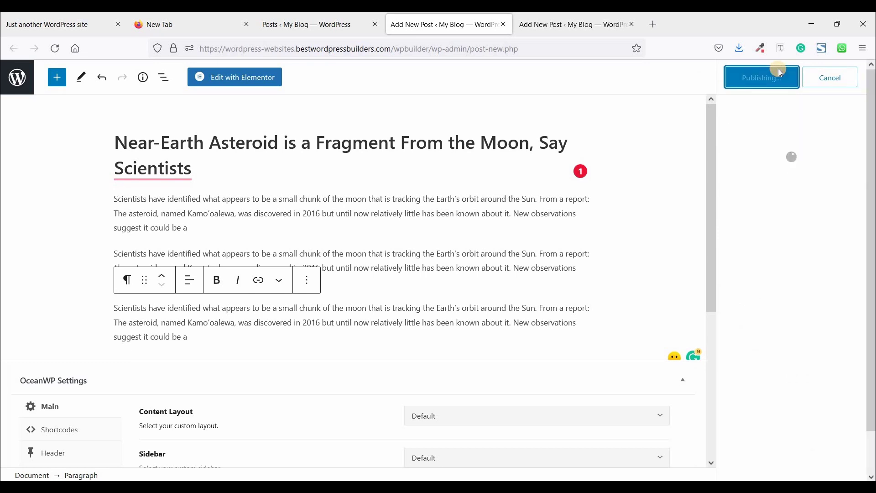
left_click(542, 26)
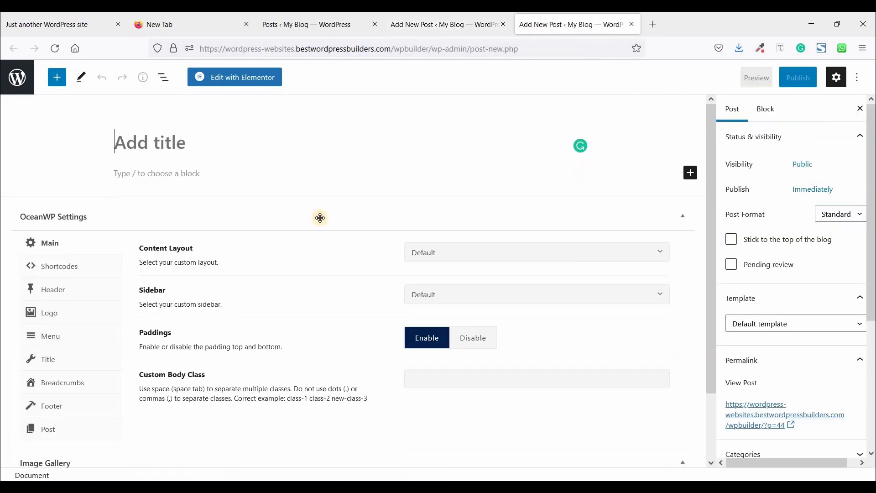
- Copy the Blue Origin crewmate headline from the tutorial blog into the new post's title
left_click(94, 26)
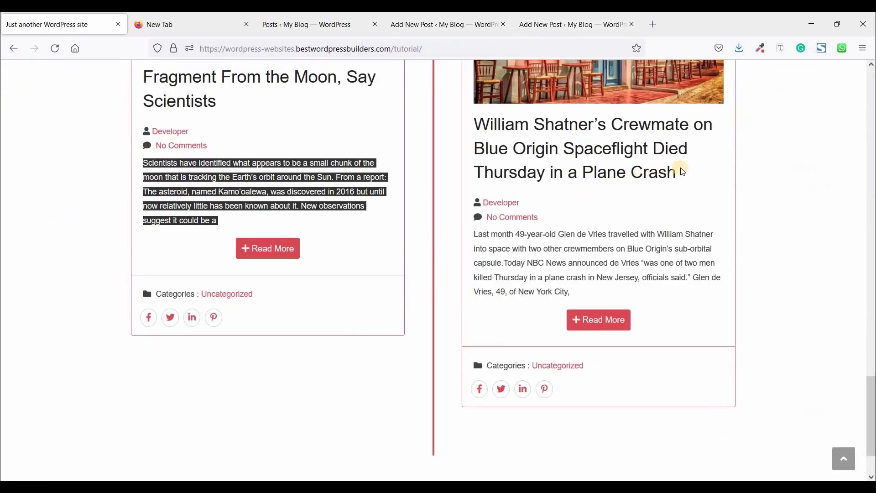
left_click_drag(489, 150, 475, 122)
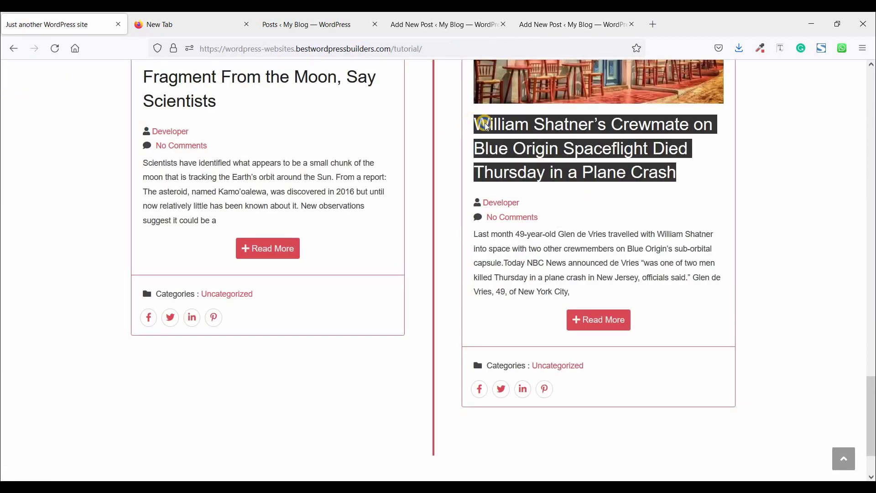
right_click(484, 124)
left_click(498, 259)
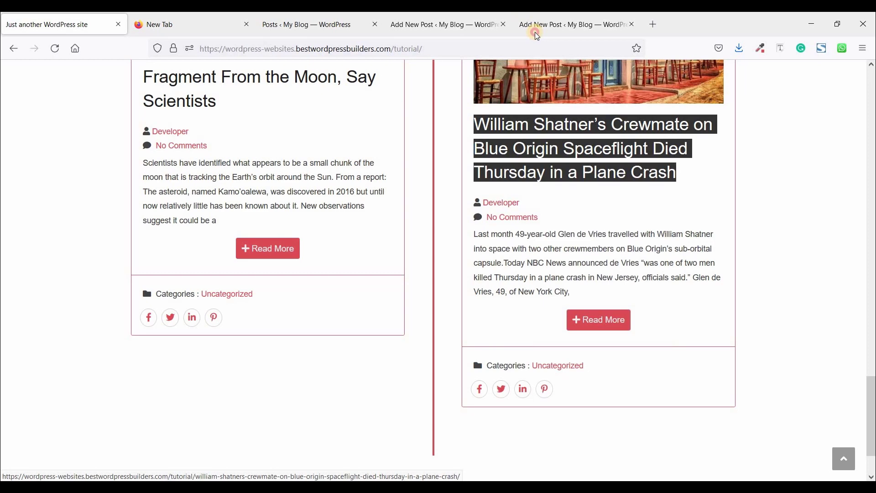
left_click(571, 24)
right_click(159, 142)
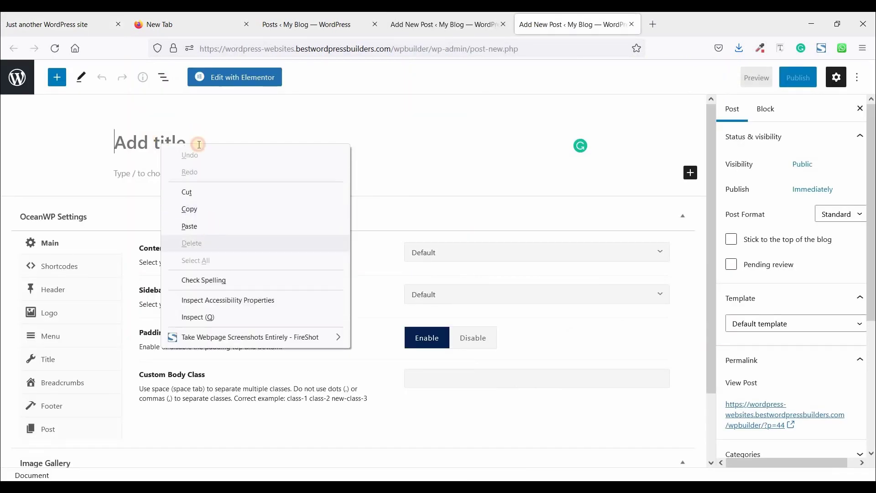
left_click(188, 225)
- Copy that post's excerpt paragraph from the blog into the new post's body
left_click(75, 27)
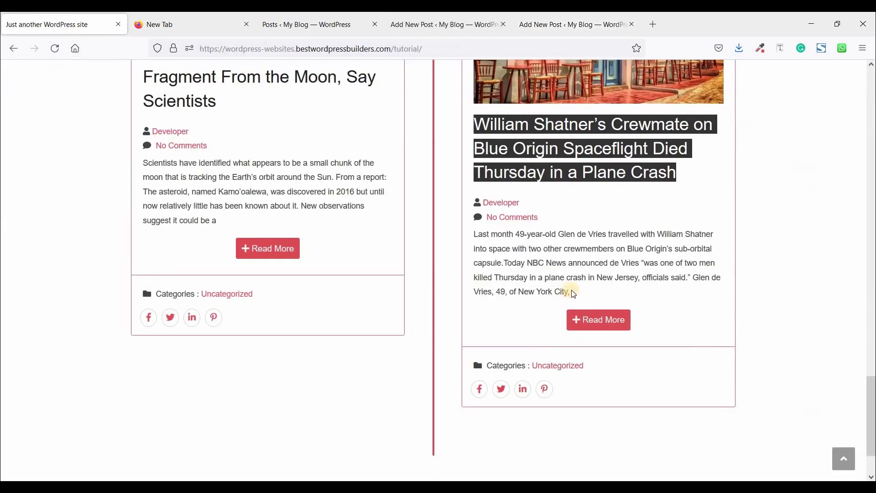
left_click_drag(571, 292, 477, 235)
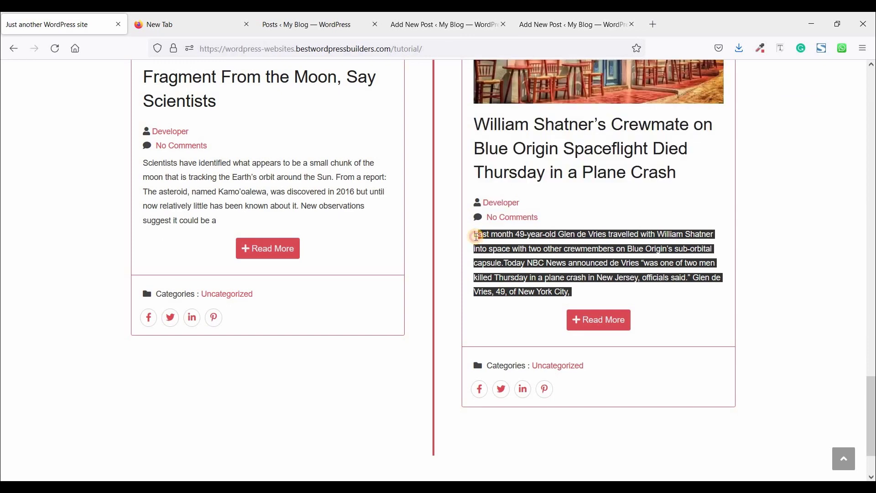
right_click(481, 238)
left_click(489, 248)
left_click(570, 24)
left_click(133, 199)
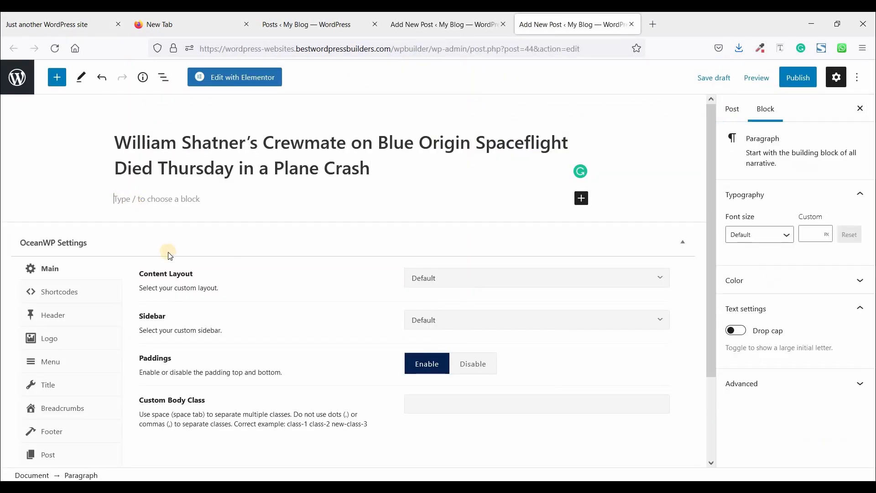
right_click(135, 201)
left_click(165, 283)
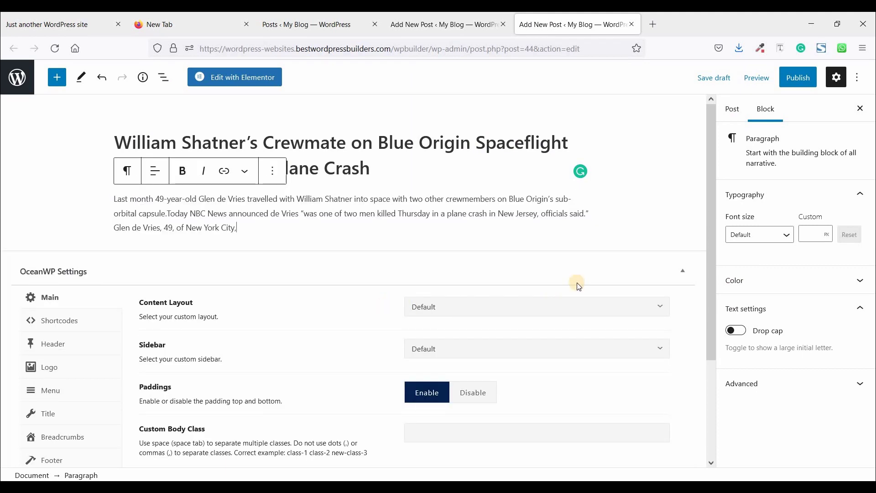
- Set the cafe photo as the post's featured image
left_click(732, 109)
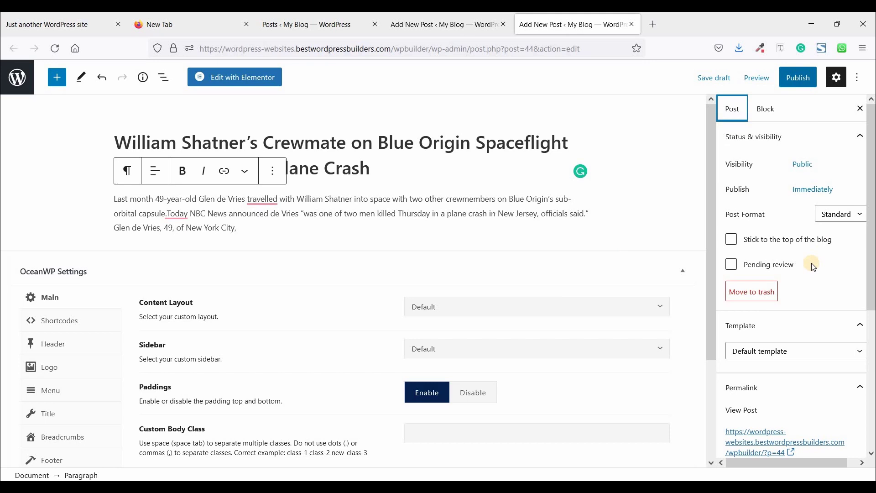
scroll(816, 424, "down", 5)
left_click(782, 357)
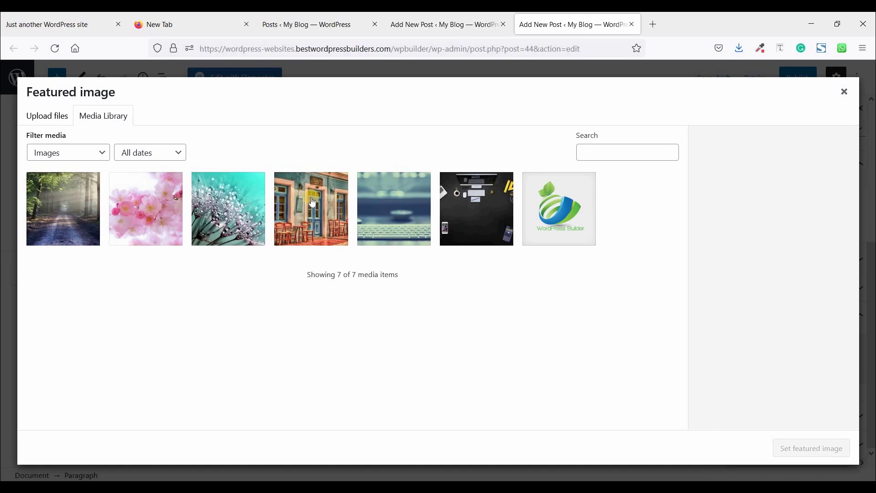
left_click(310, 201)
left_click(791, 451)
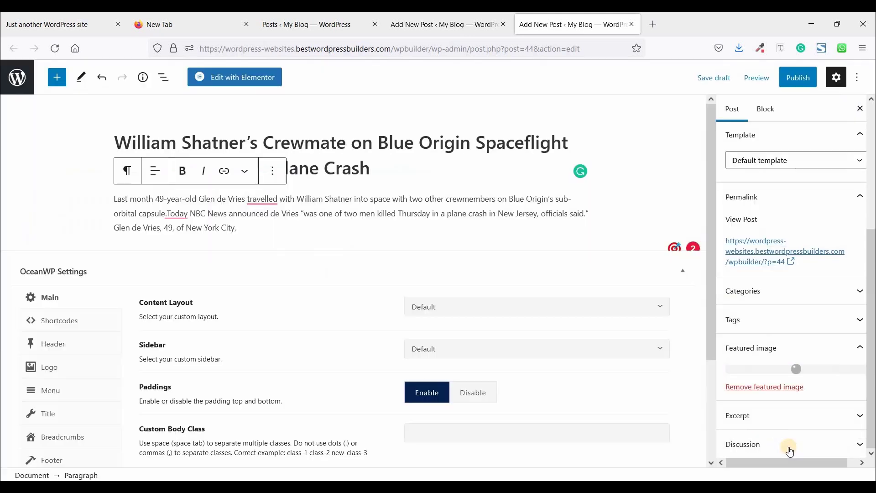
- Publish the post and close both editor tabs
left_click(799, 81)
left_click(782, 86)
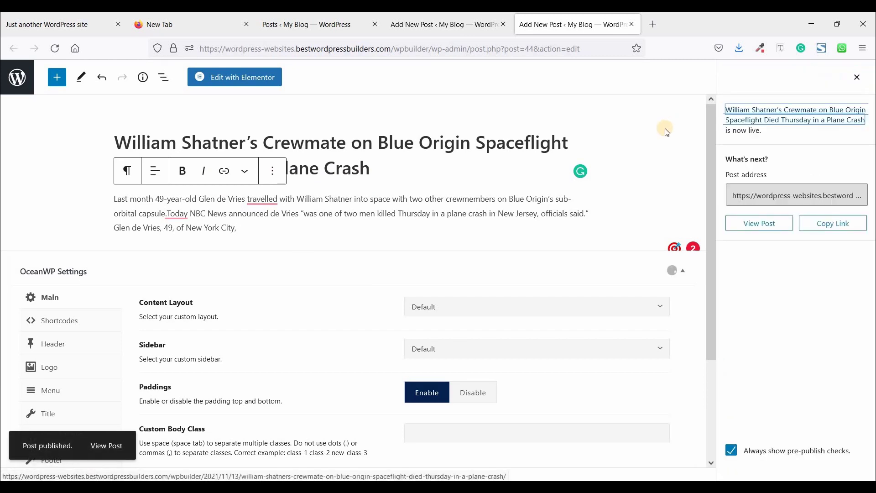
left_click(501, 26)
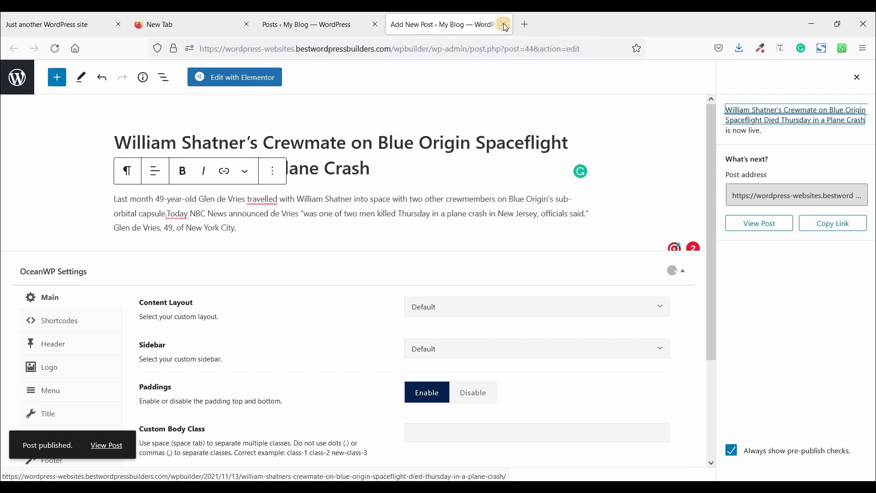
left_click(502, 26)
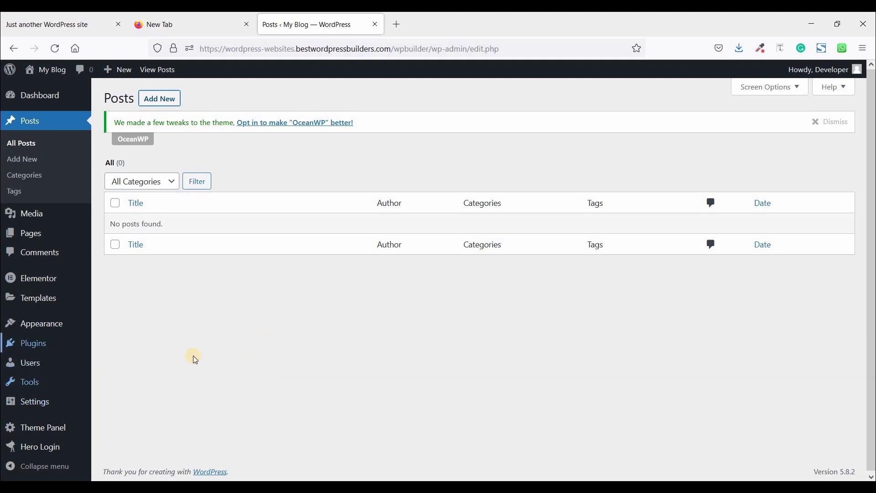
- Create a menu named Main Menu assigned to the Main display location
mouse_move(67, 328)
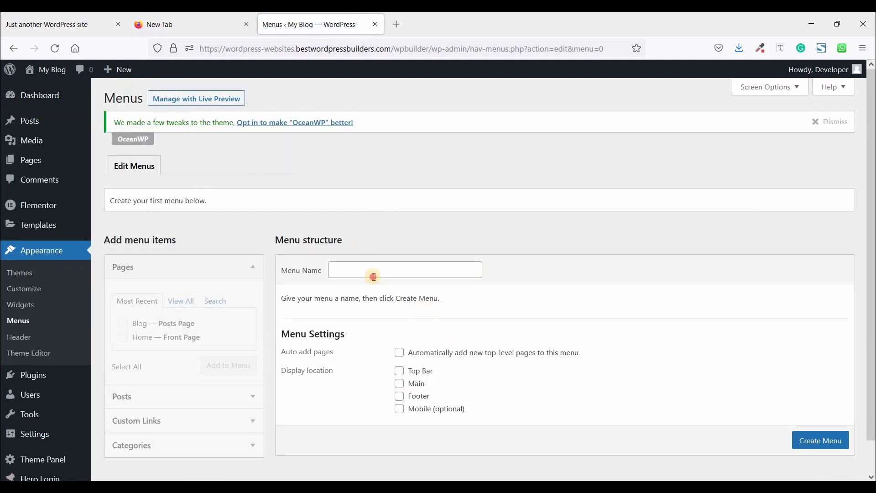
left_click(373, 276)
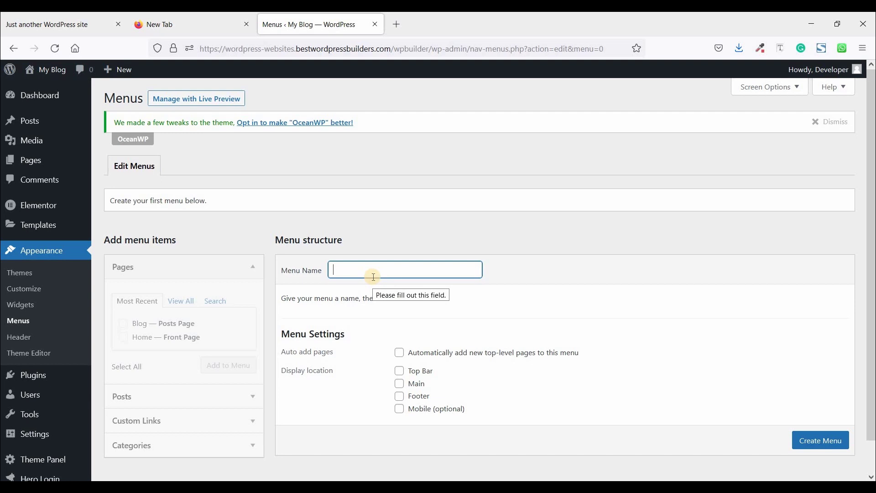
type("Ma")
left_click(393, 287)
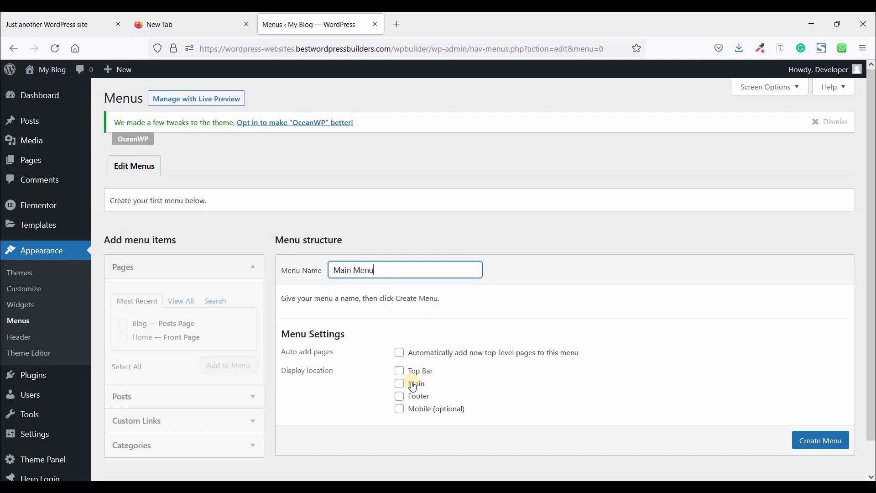
left_click(413, 388)
left_click(836, 444)
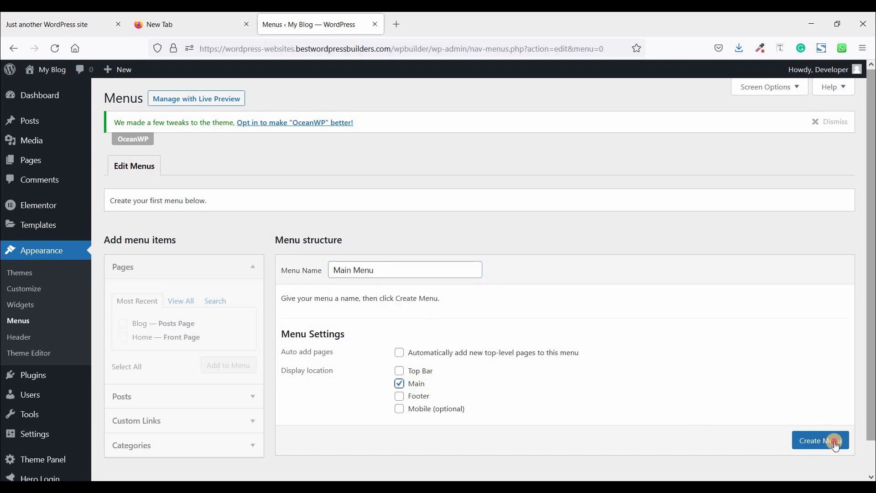
- Add the Home and Blog pages to the menu, with Home above Blog, and save
scroll(836, 447, "down", 1)
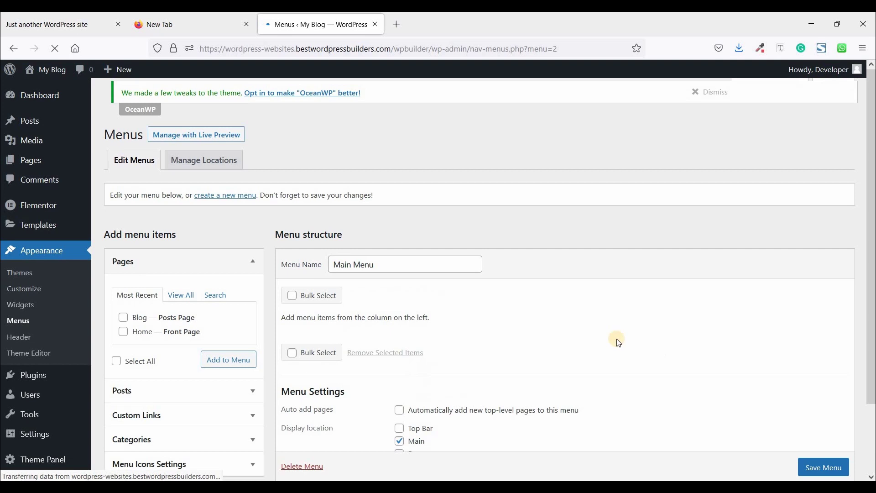
left_click(123, 323)
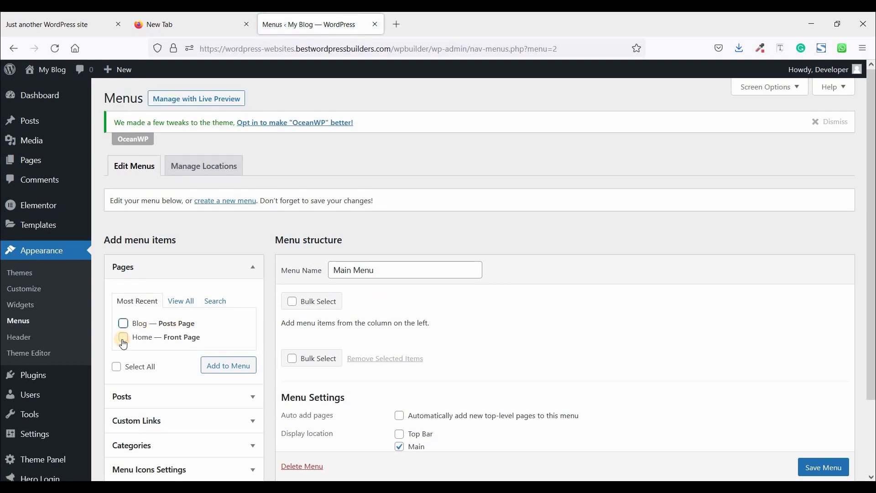
left_click(237, 371)
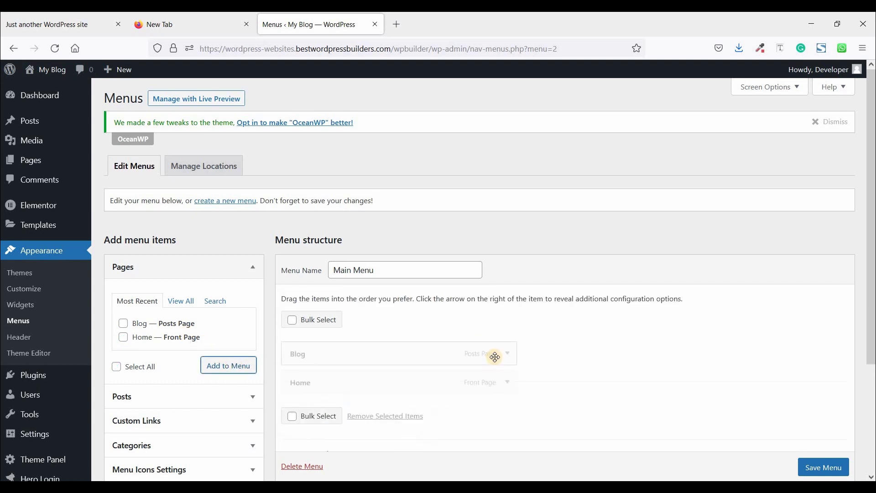
left_click_drag(372, 386, 370, 348)
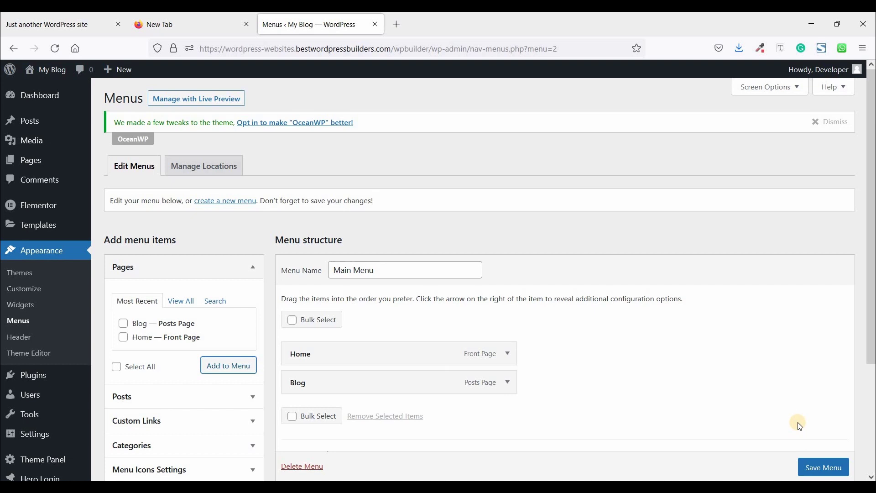
scroll(801, 424, "down", 3)
left_click(816, 441)
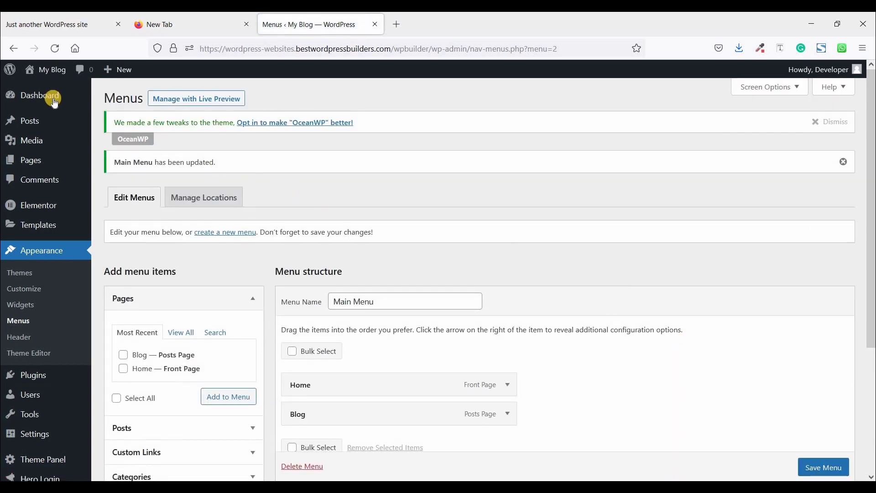
- Open the live site's Blog page in a new tab, review its posts, then close it
mouse_move(44, 75)
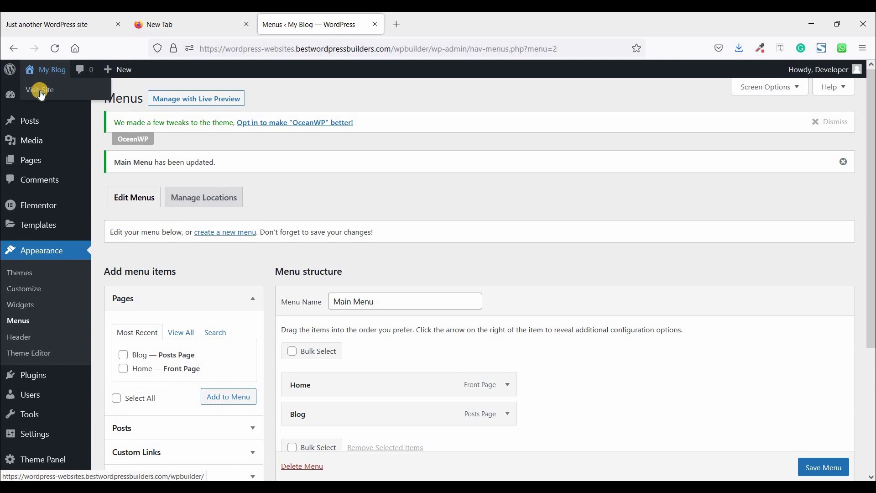
right_click(41, 93)
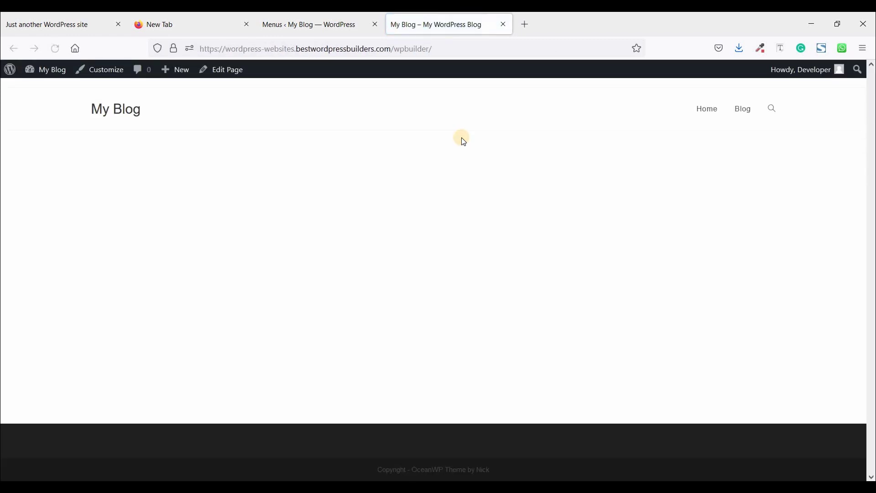
left_click(743, 109)
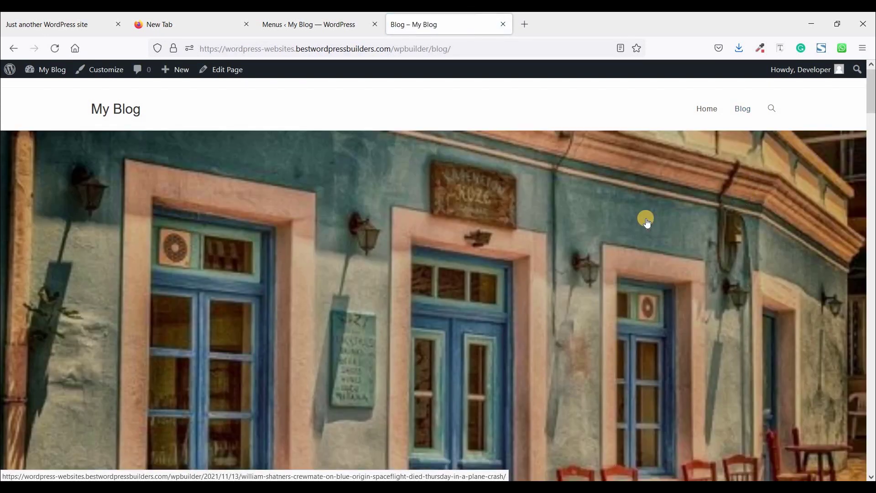
scroll(647, 222, "down", 15)
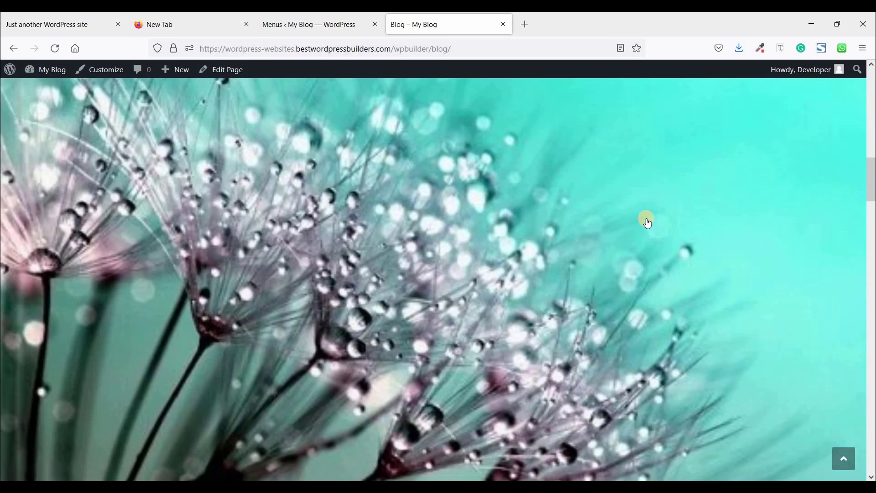
scroll(648, 222, "down", 20)
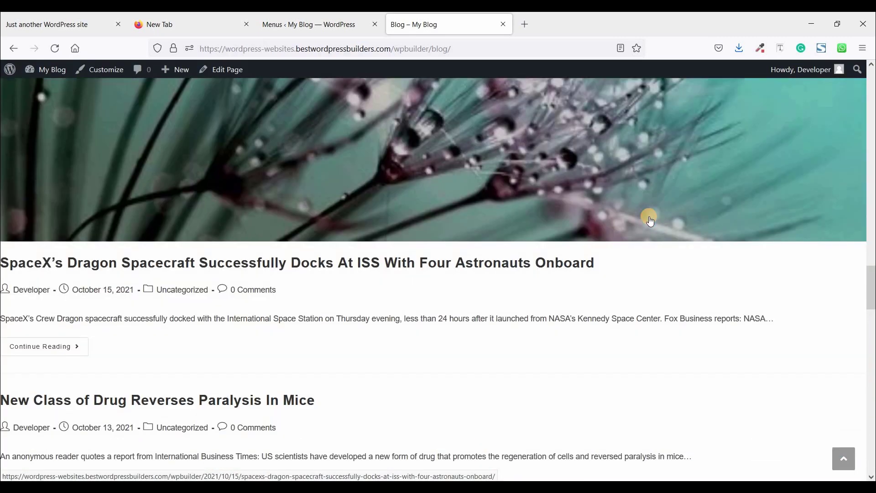
scroll(648, 216, "down", 20)
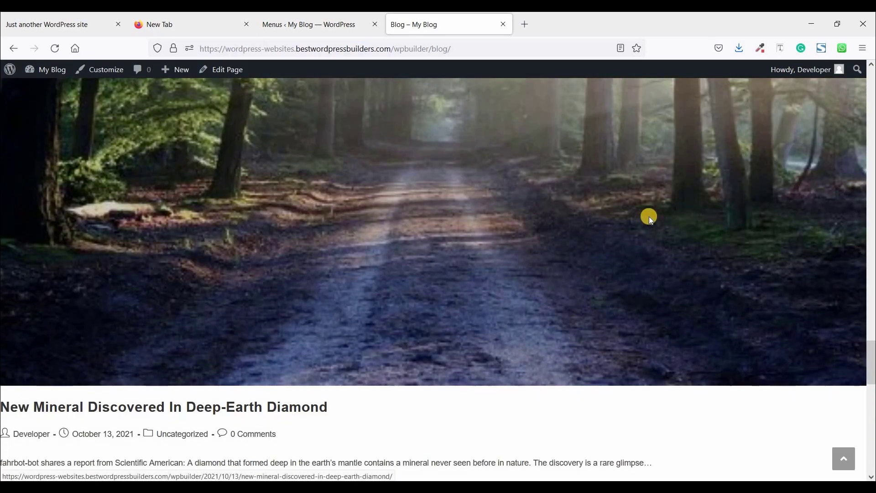
scroll(655, 218, "down", 8)
scroll(655, 218, "up", 20)
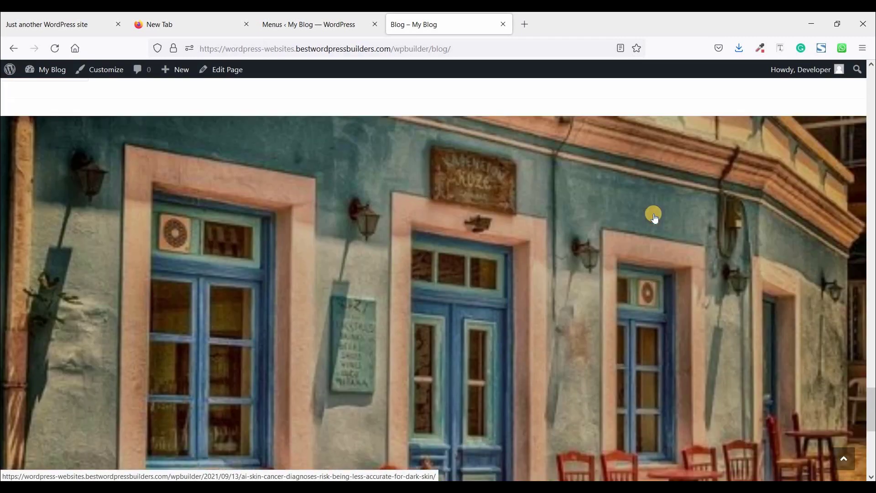
scroll(654, 218, "up", 20)
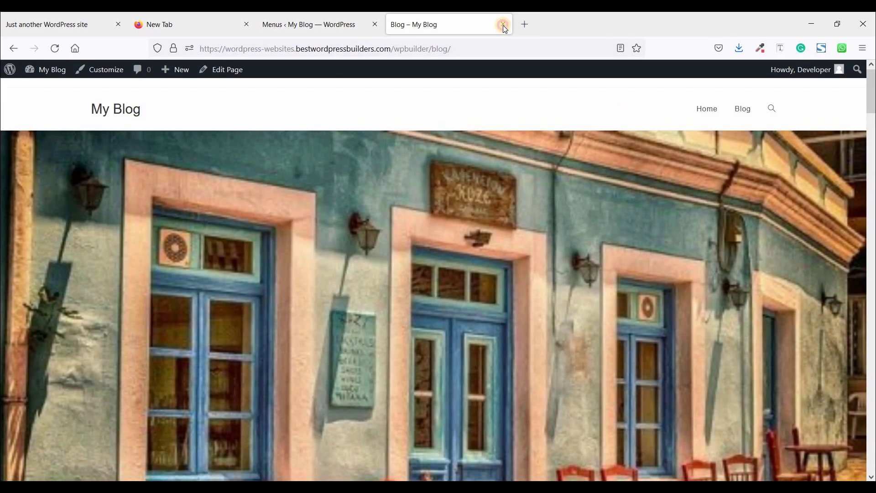
left_click(503, 24)
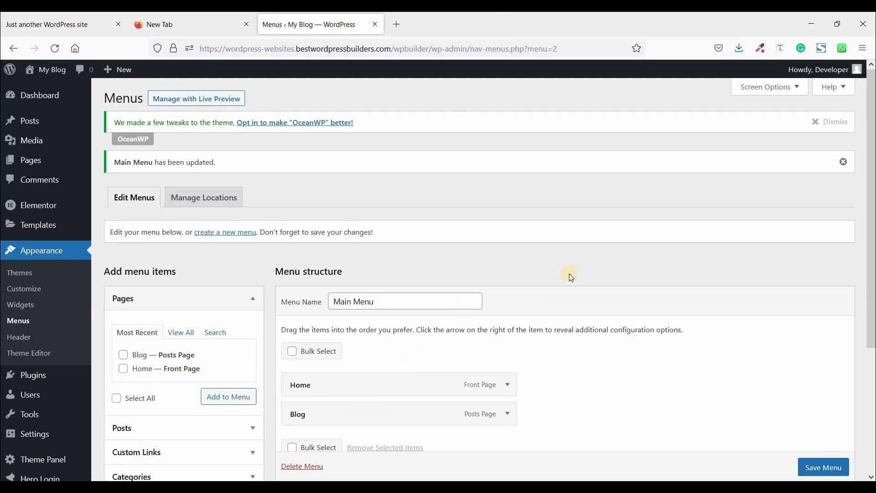
- Open the Plugins > Add New page in a new tab
scroll(576, 250, "down", 4)
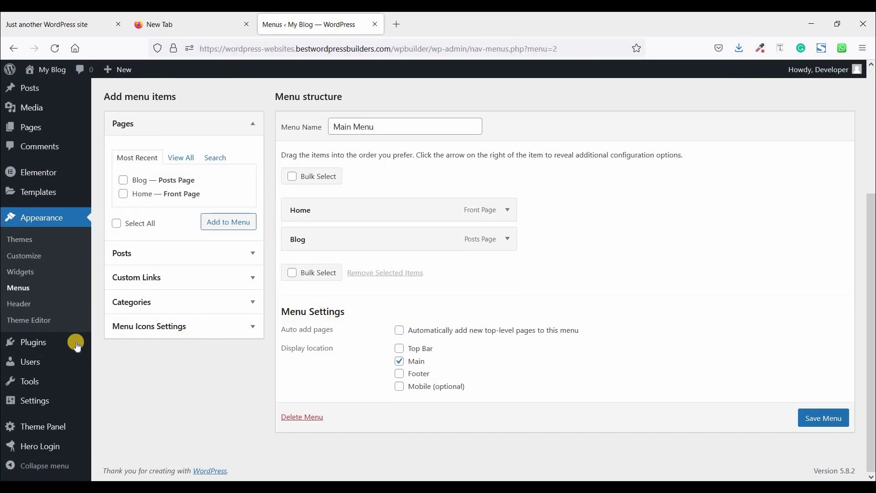
mouse_move(41, 345)
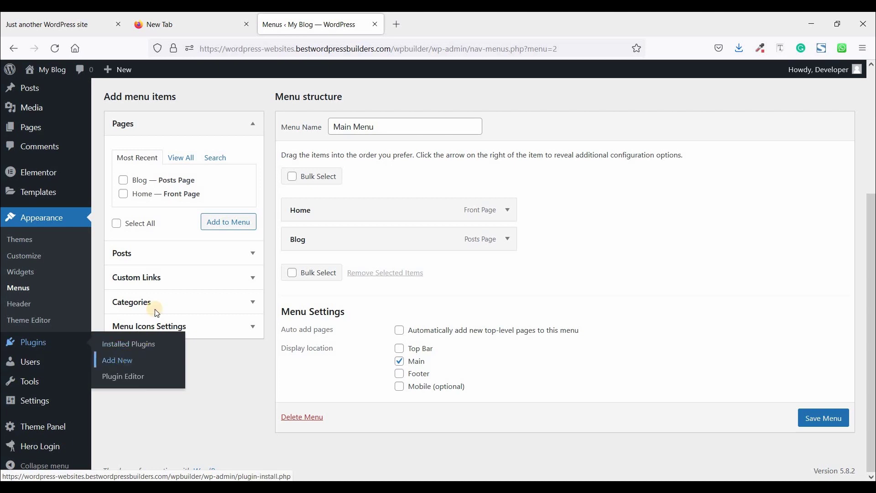
right_click(123, 360)
left_click(201, 167)
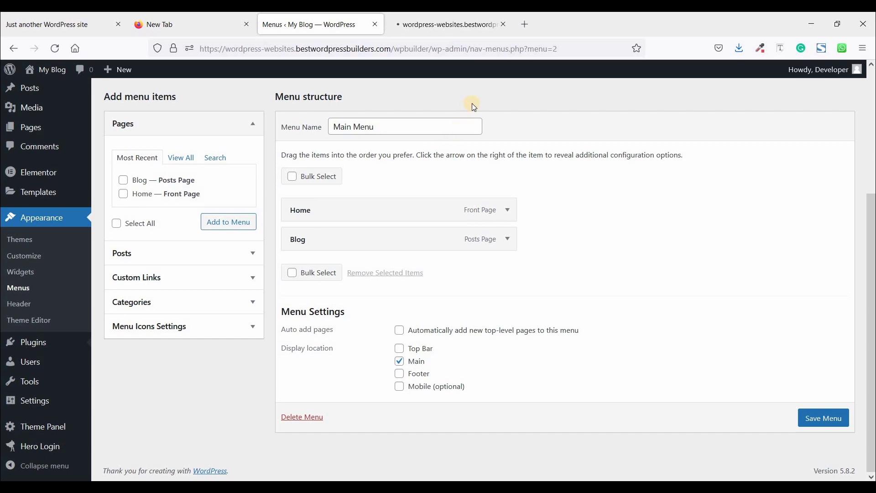
left_click(473, 24)
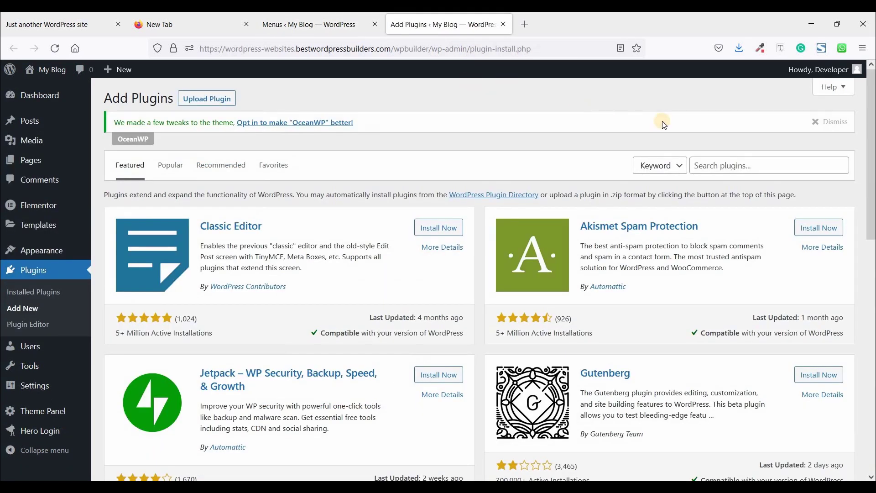
- Search for 'Blog Designer', then install and activate the plugin
left_click(707, 166)
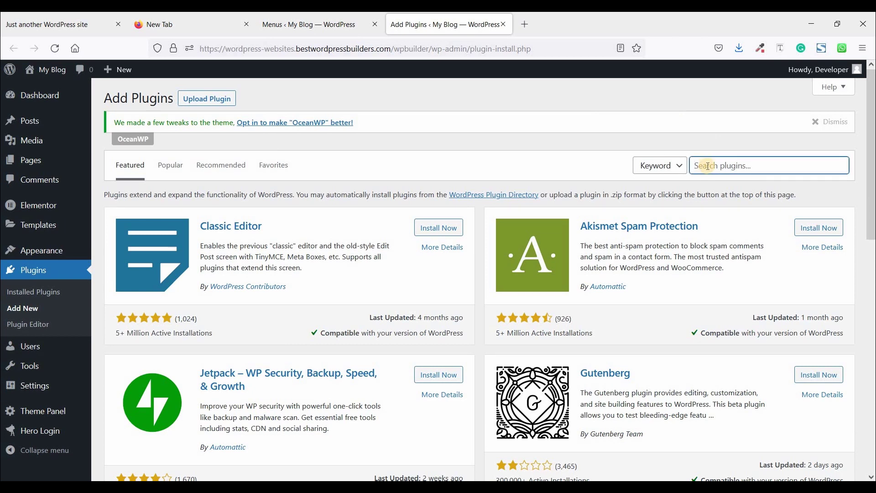
type("Blog Designer")
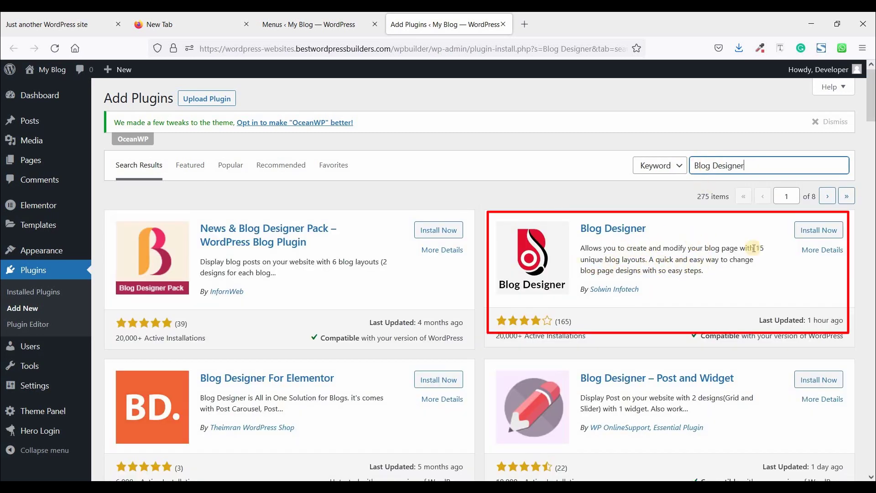
left_click(824, 231)
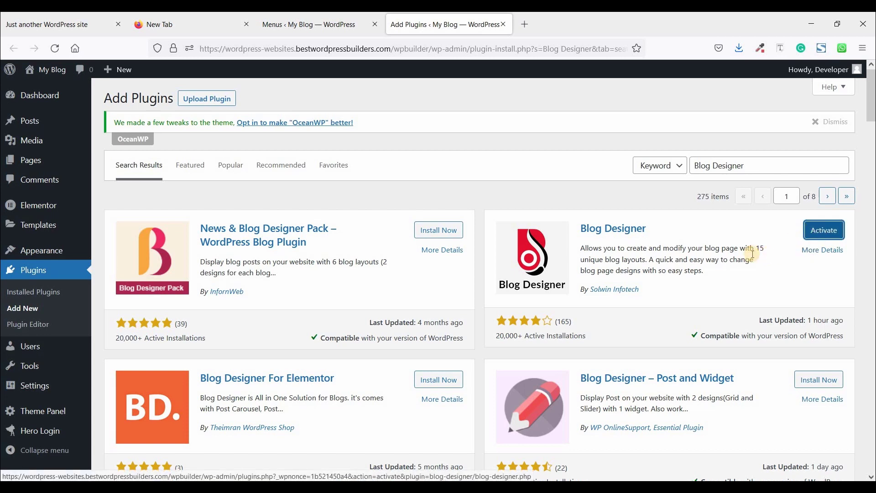
key("Return")
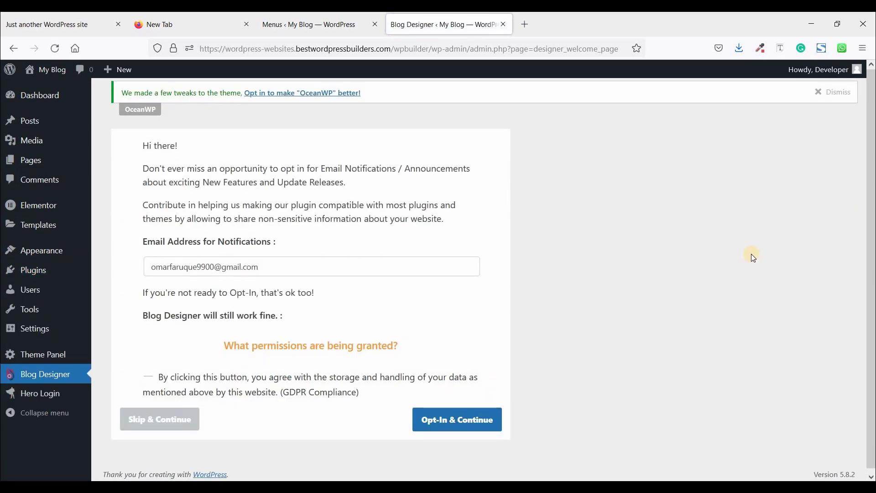
- Skip the Blog Designer opt-in and open the Home page from All Pages for editing
left_click(152, 423)
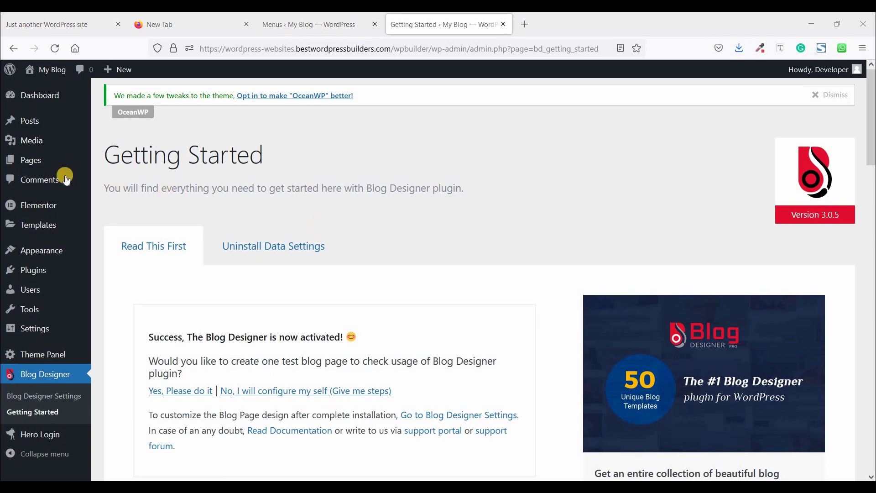
mouse_move(55, 163)
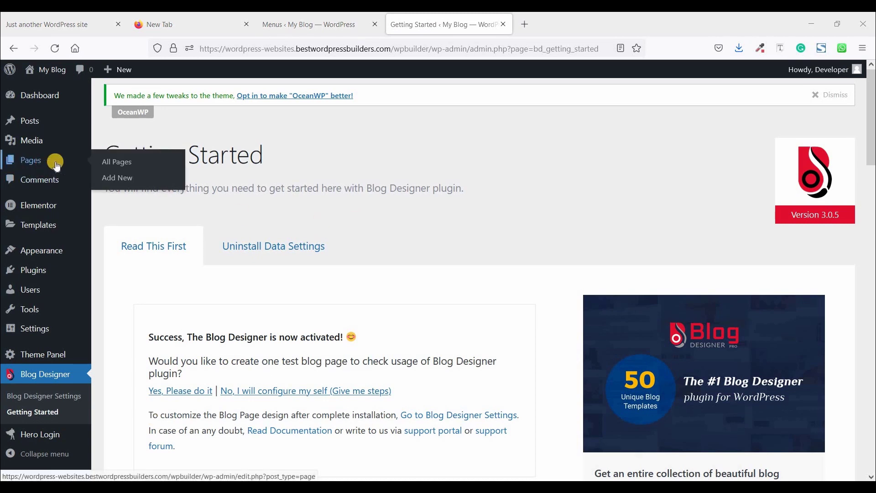
left_click(124, 167)
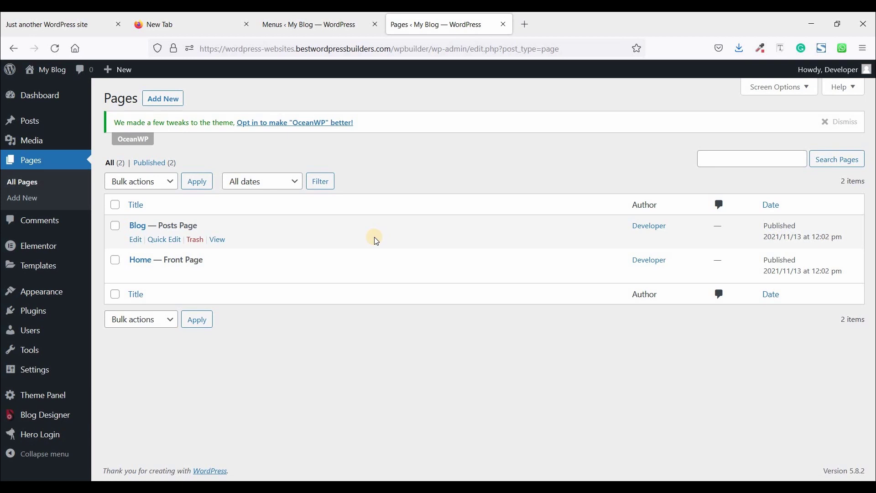
mouse_move(150, 275)
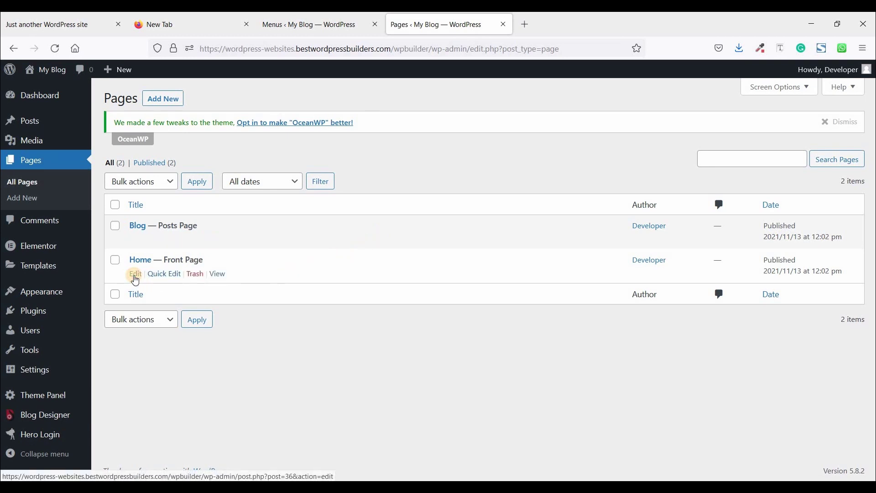
left_click(136, 274)
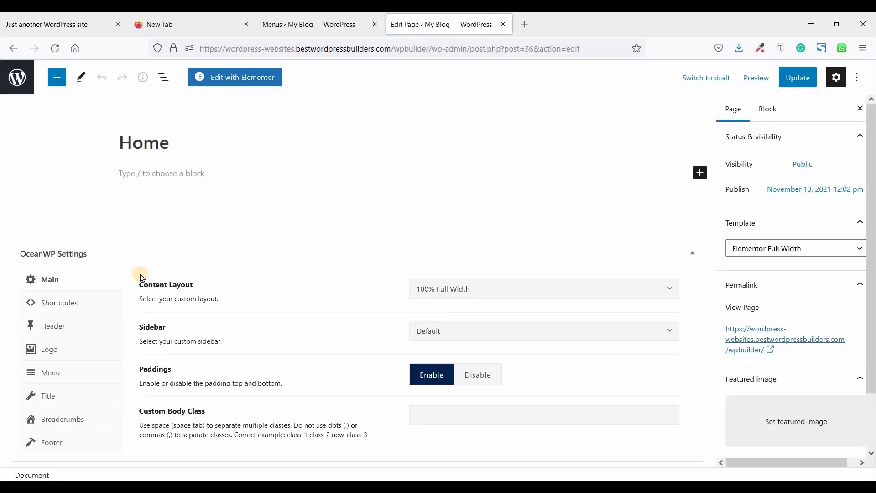
- Open Home in Elementor, add a one-column section, and place a Heading reading 'Timeline Blog Design'
left_click(233, 85)
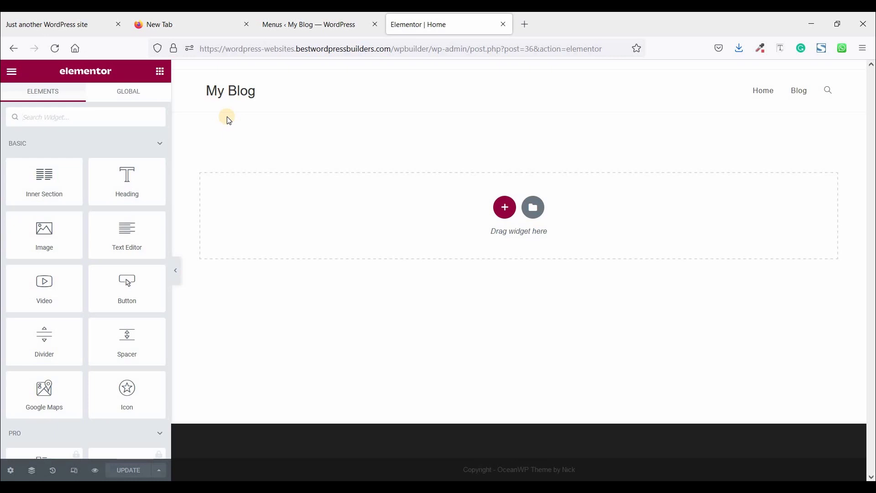
left_click(499, 214)
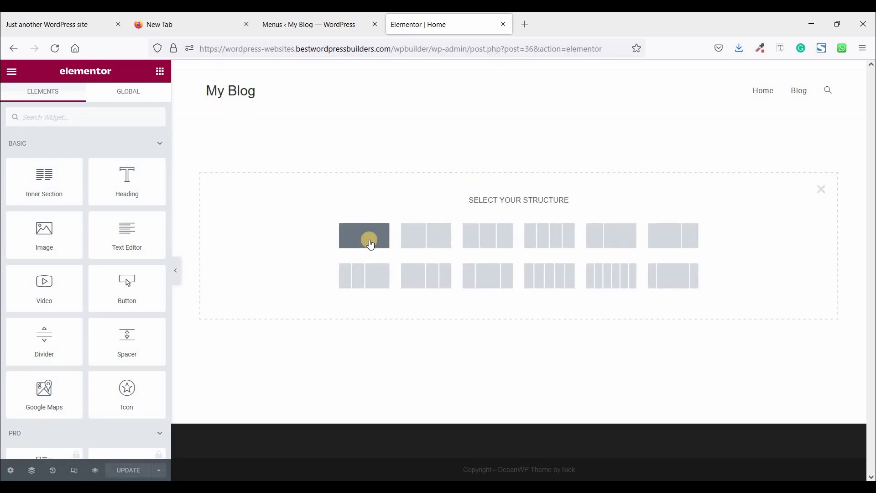
left_click(370, 245)
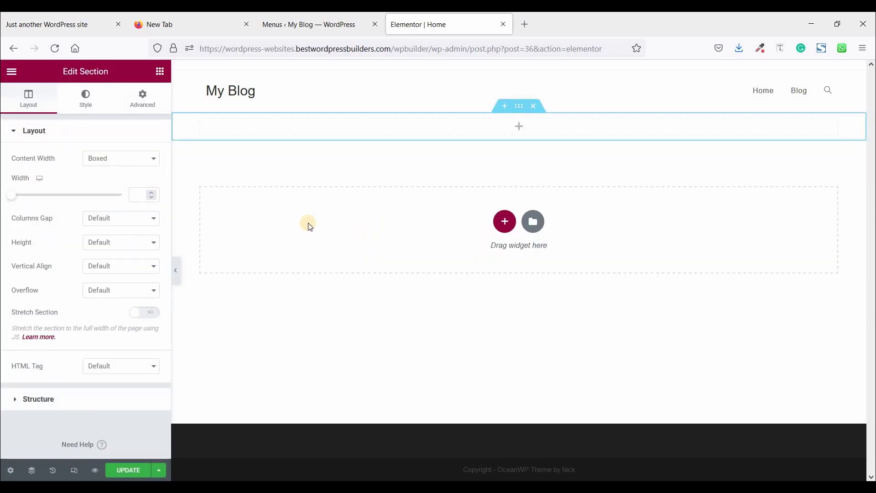
left_click(161, 73)
left_click_drag(115, 187, 414, 141)
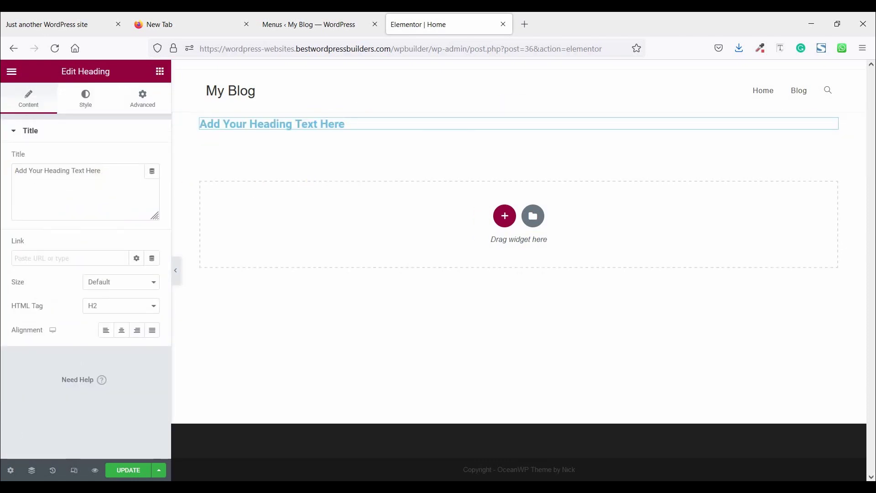
left_click_drag(105, 171, 3, 172)
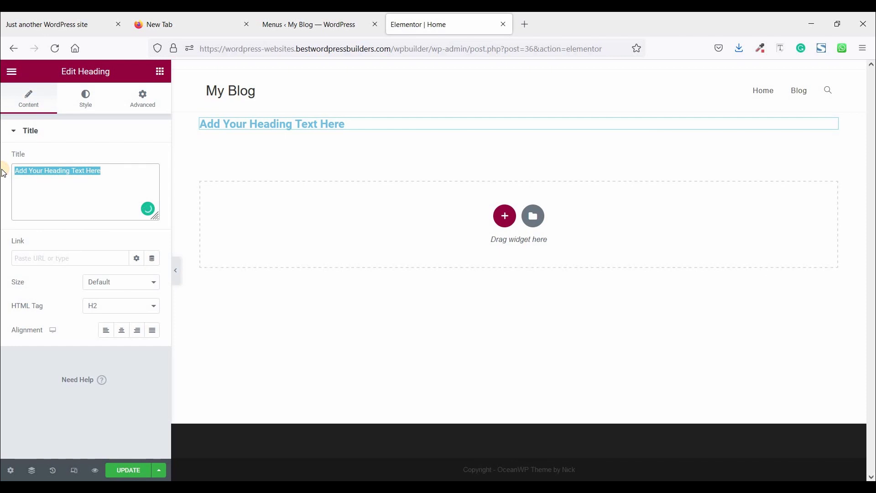
type("T")
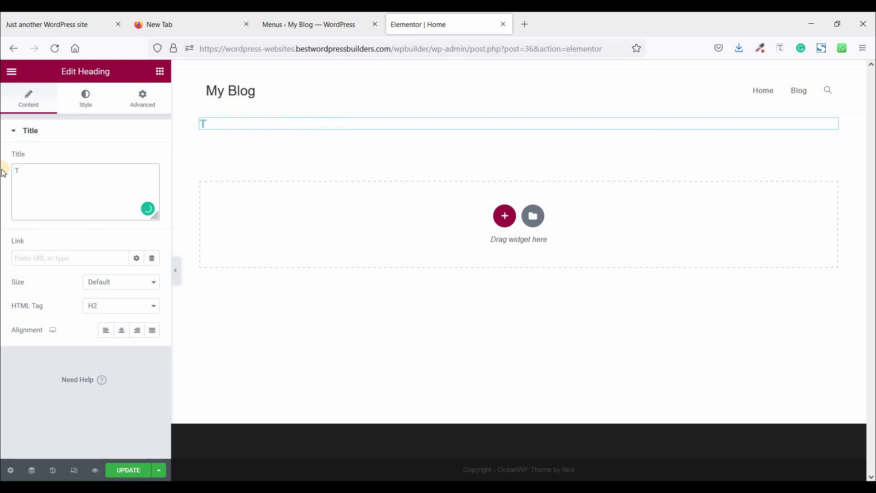
type("imeline")
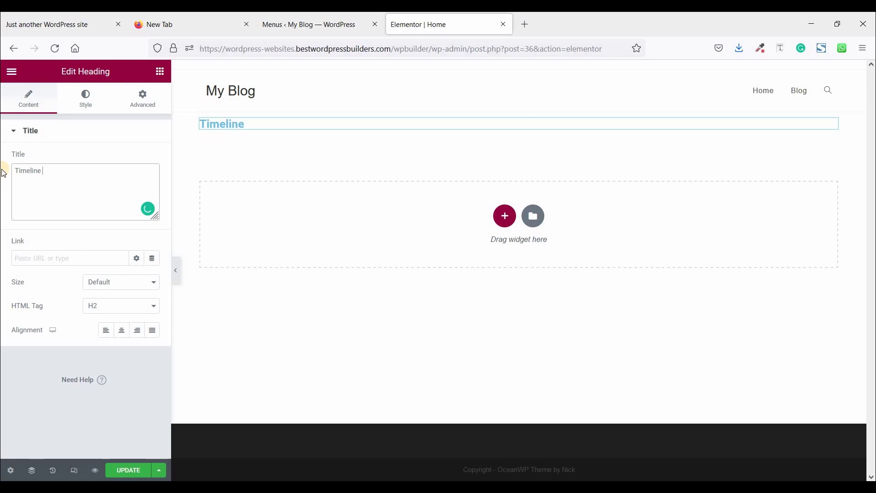
type(" Blog Design")
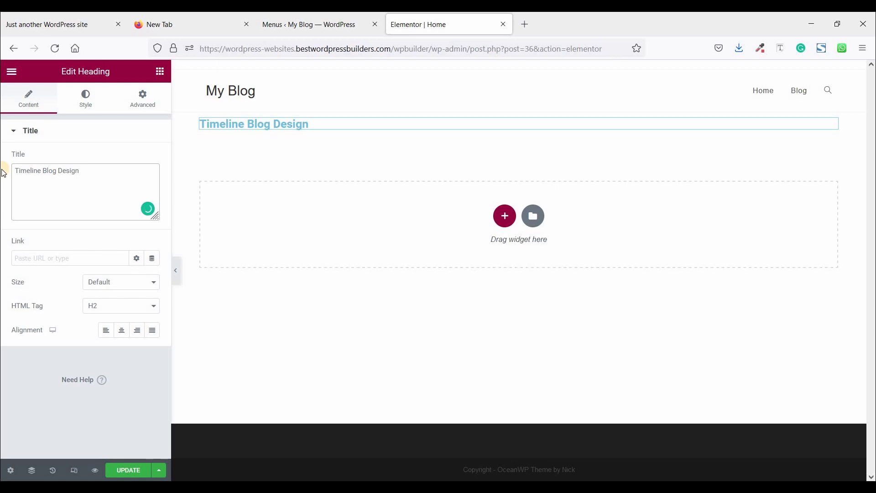
- Set the heading's text colour to white by pasting it into the colour picker
left_click(88, 105)
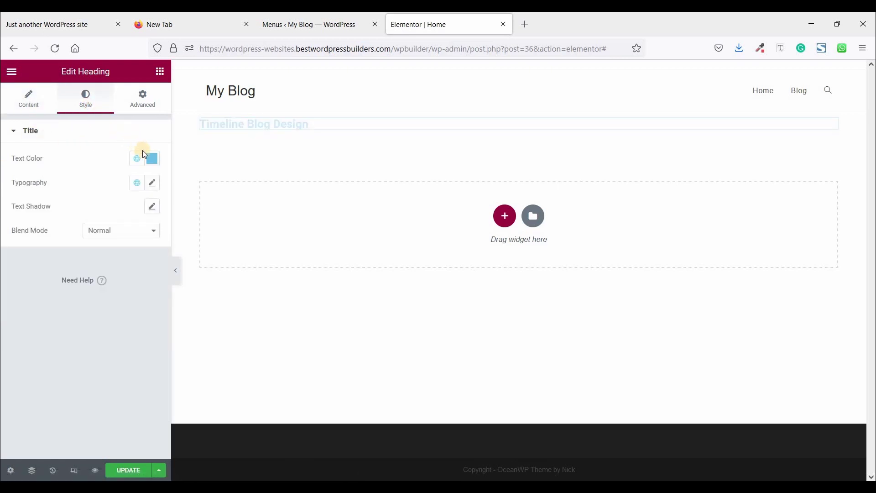
left_click(153, 162)
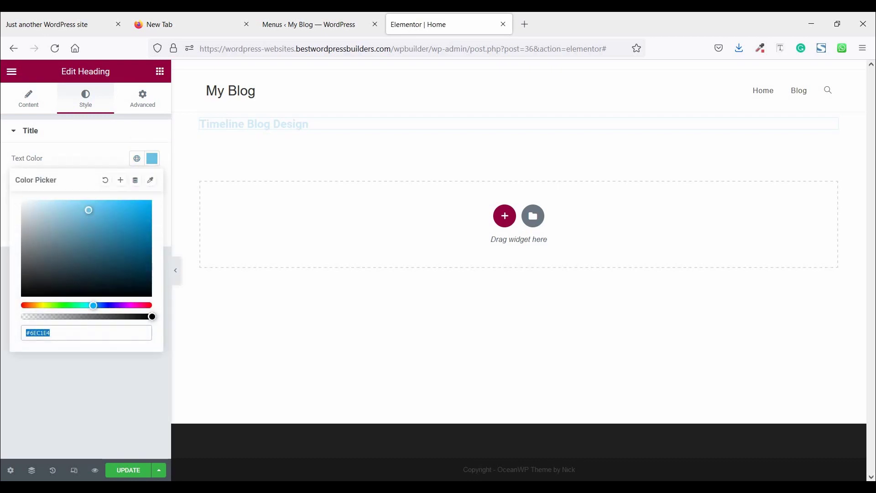
type("#FFFFFF")
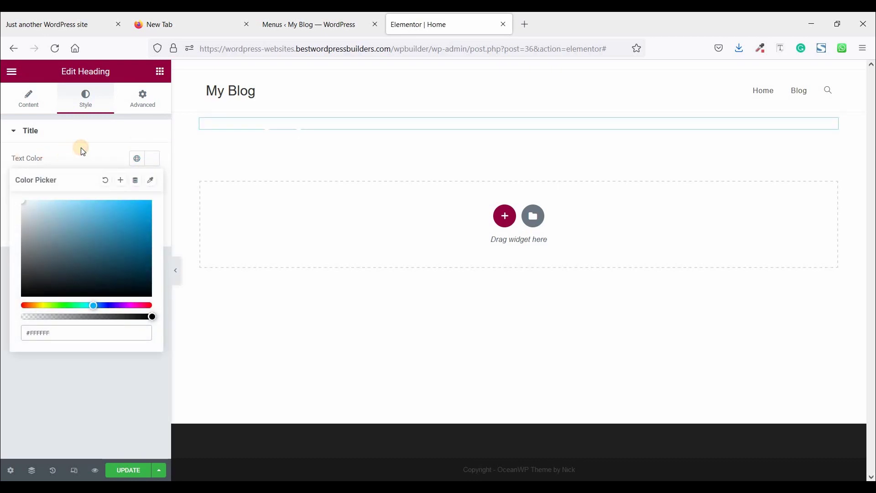
left_click(81, 133)
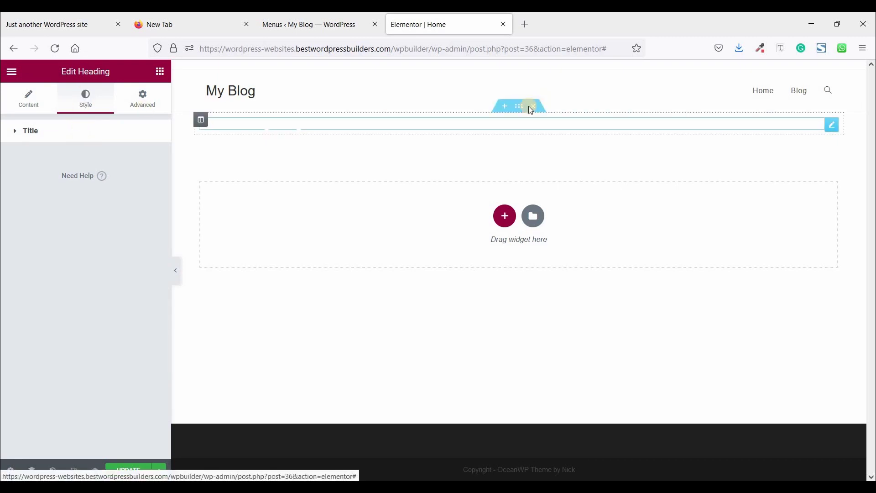
- Give the heading's section a classic colour background
mouse_move(518, 111)
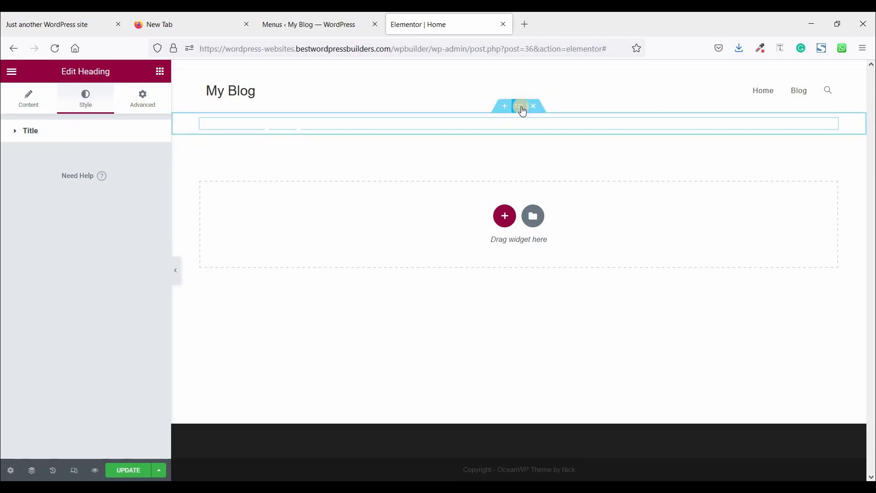
left_click(520, 108)
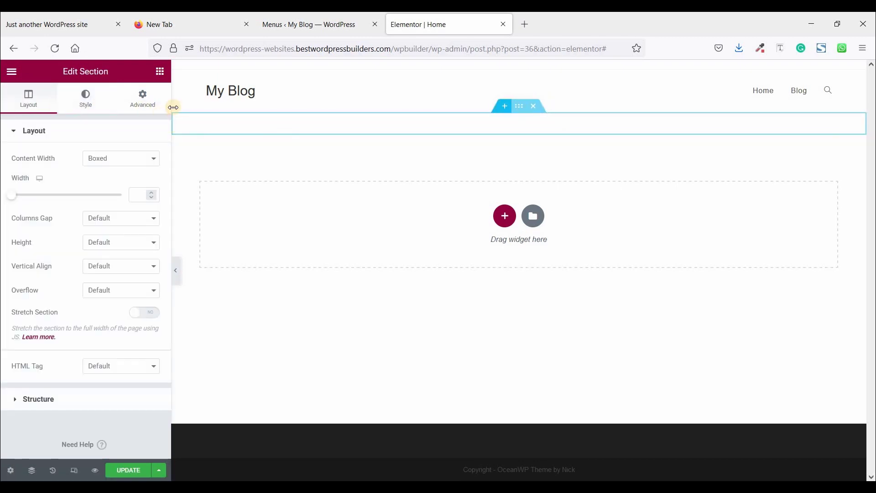
left_click(87, 100)
left_click(106, 183)
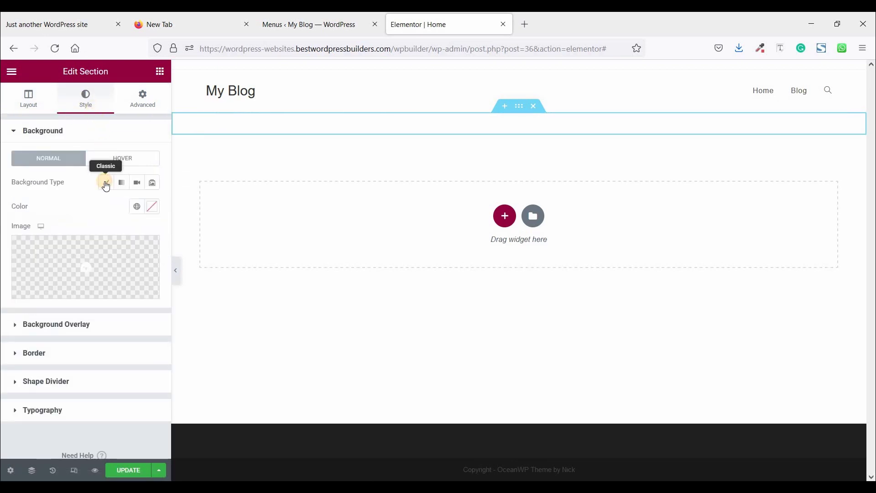
left_click(152, 206)
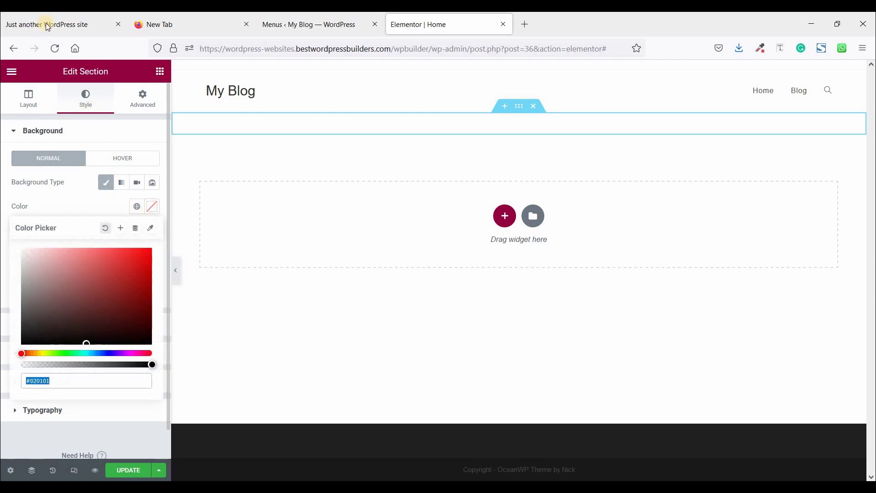
- Sample the reference banner's red with ColorZilla and apply #DB4C59 as the section background
left_click(48, 25)
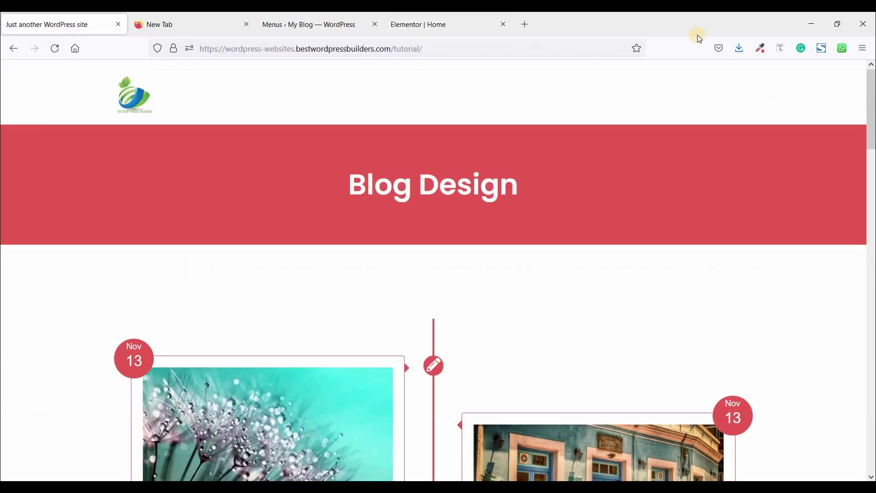
left_click(762, 48)
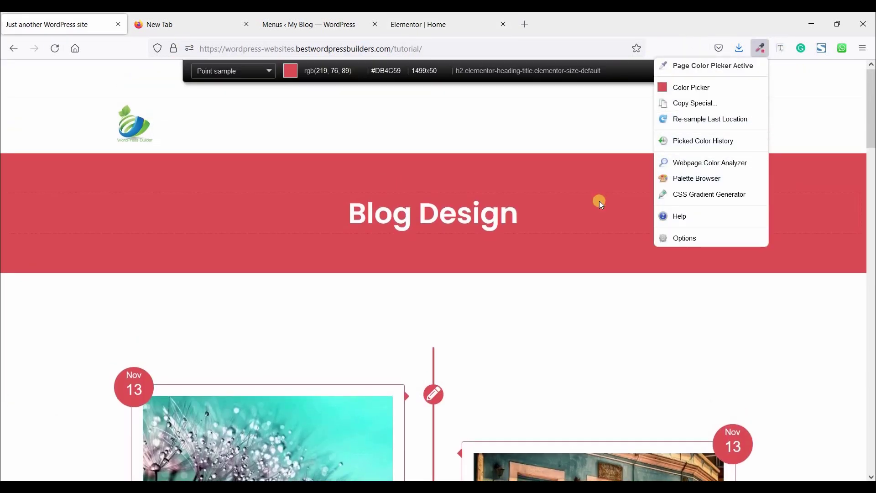
left_click(601, 205)
left_click(314, 25)
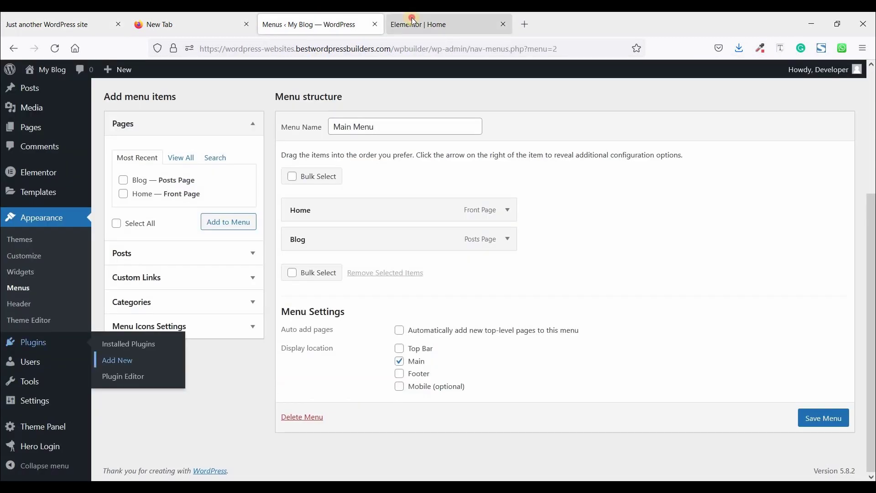
left_click(413, 21)
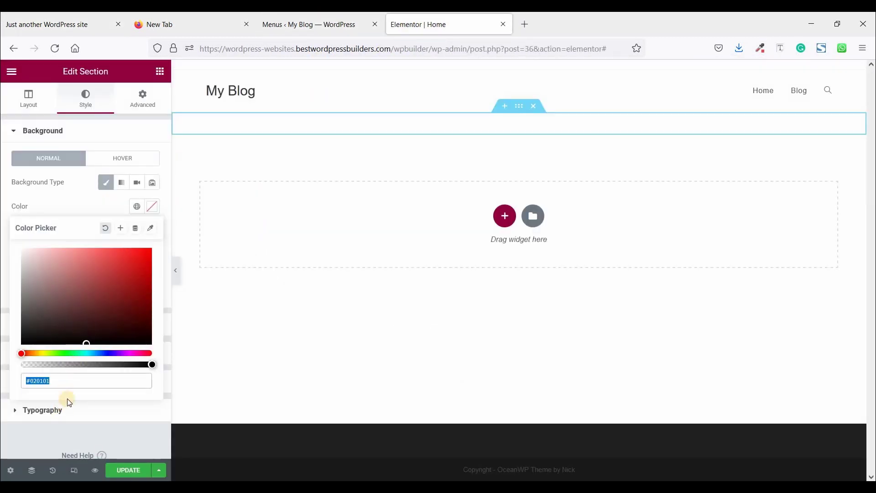
key("ctrl+v")
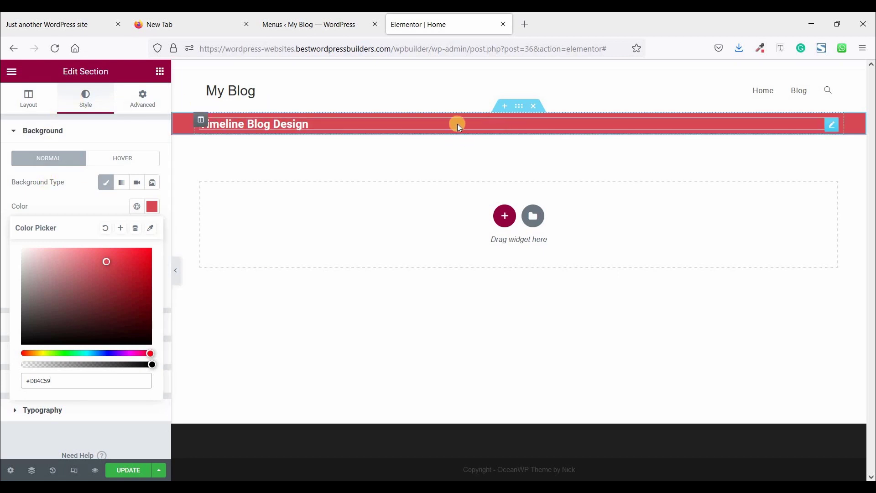
left_click(295, 124)
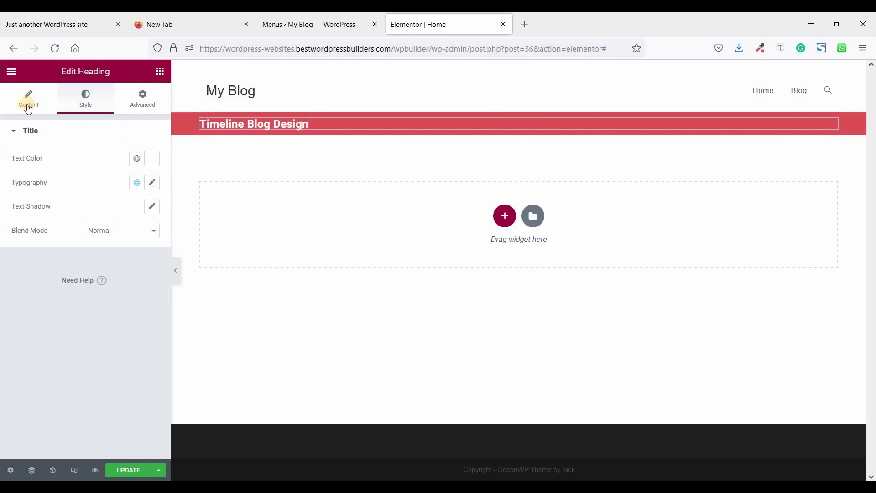
- Center the Timeline Blog Design heading and set its typography to Poppins at size 50
left_click(26, 105)
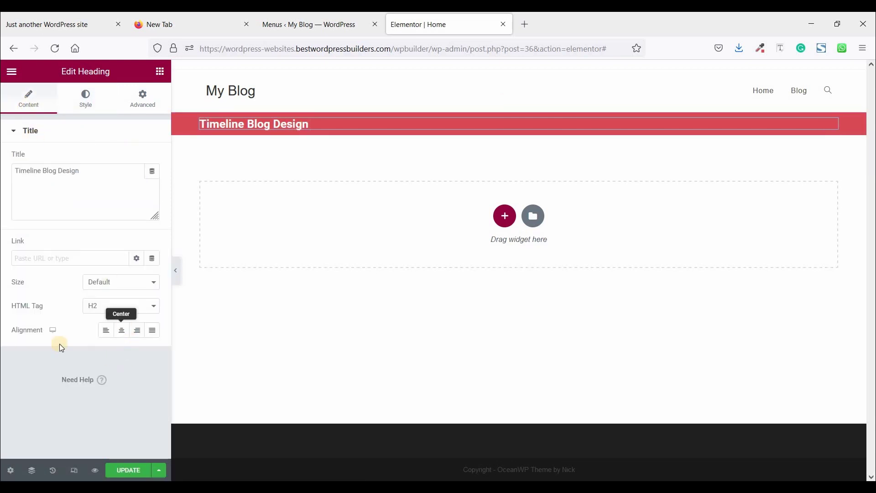
left_click(121, 330)
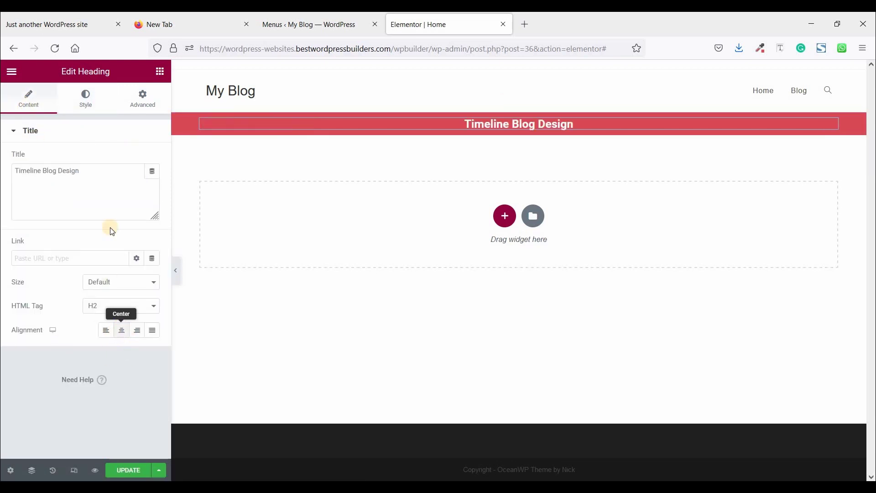
left_click(86, 100)
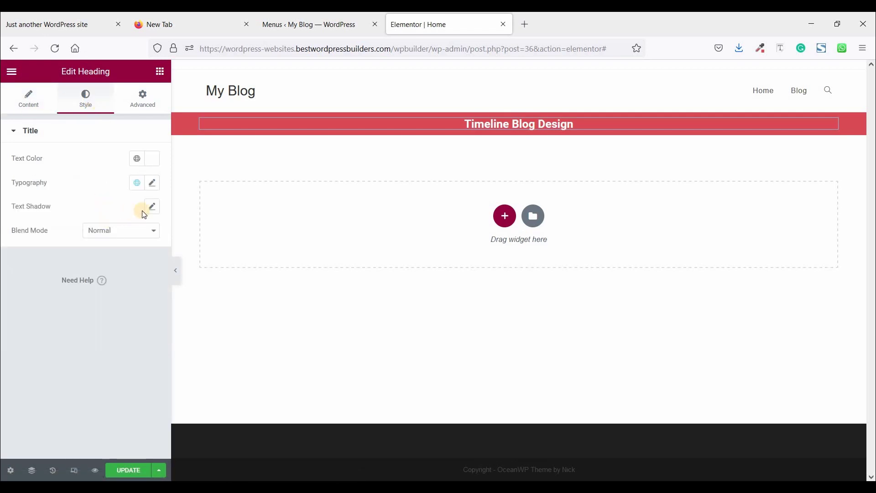
left_click(154, 184)
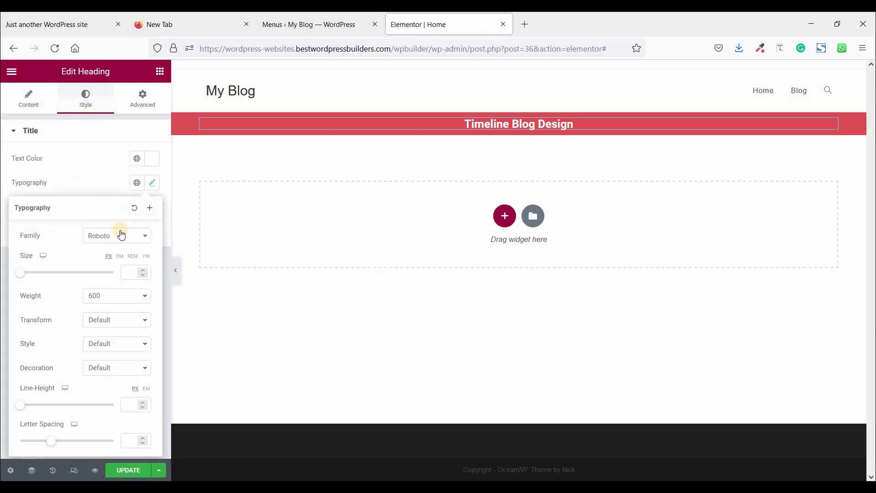
left_click(113, 248)
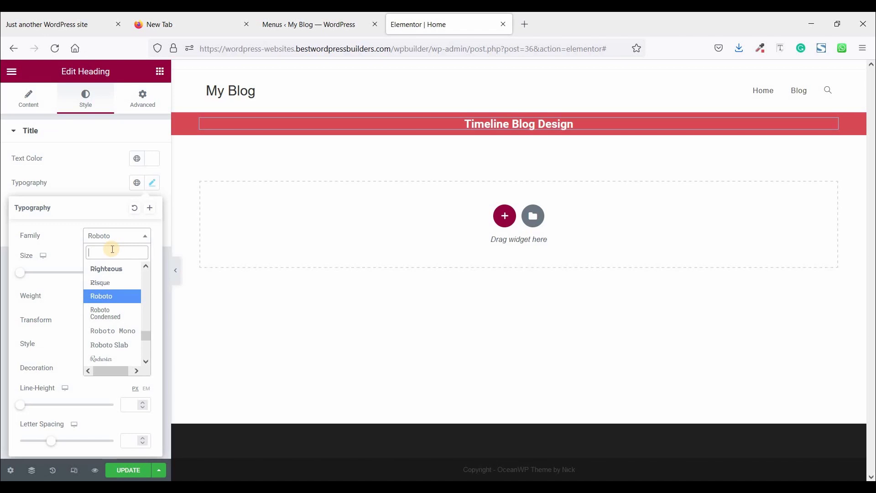
type("popp")
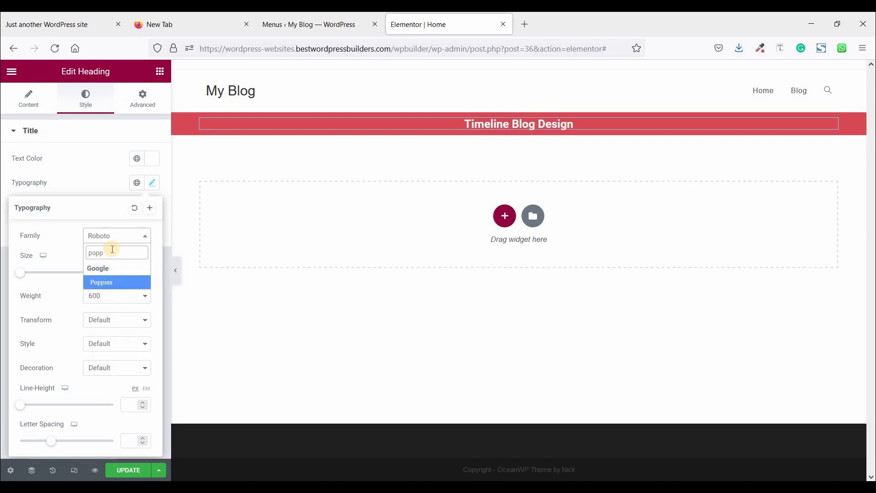
left_click(104, 282)
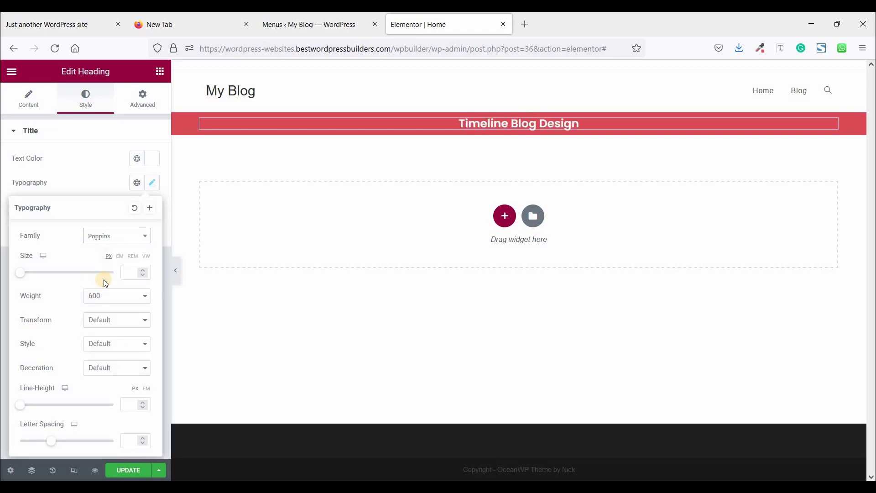
left_click(129, 273)
type("50")
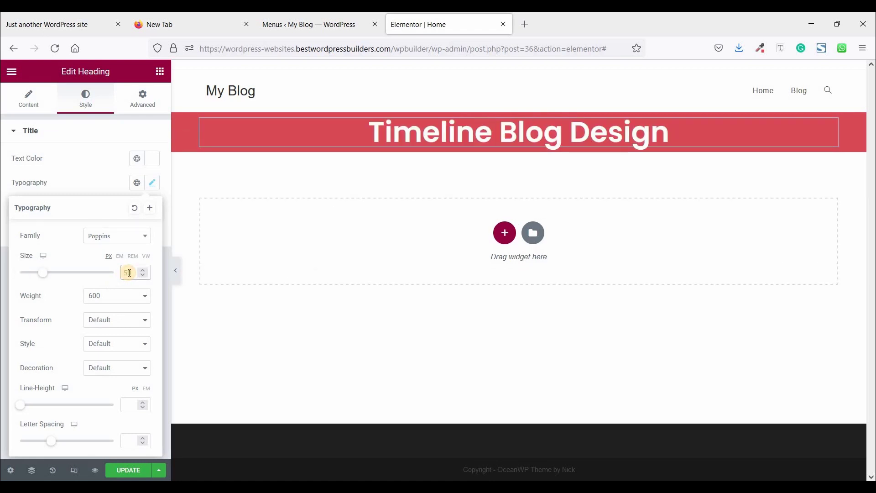
left_click(160, 71)
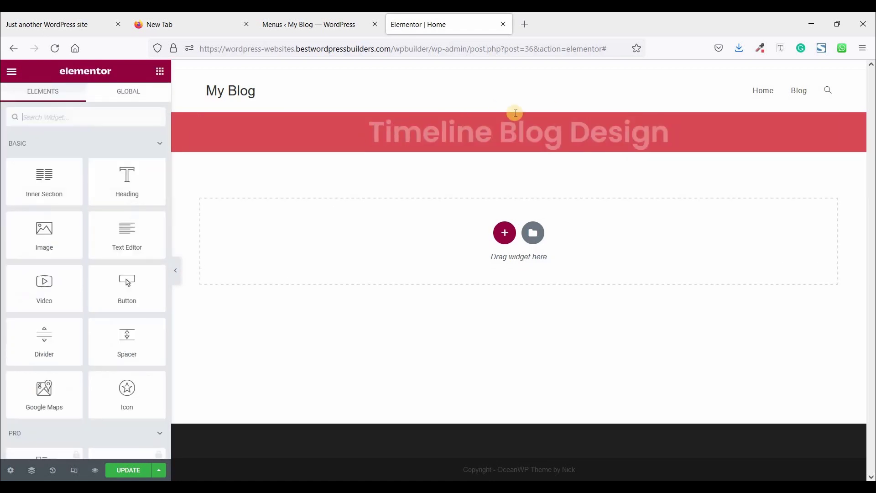
- Unlink the red banner section's margin and padding, and set its top padding to 70
mouse_move(517, 112)
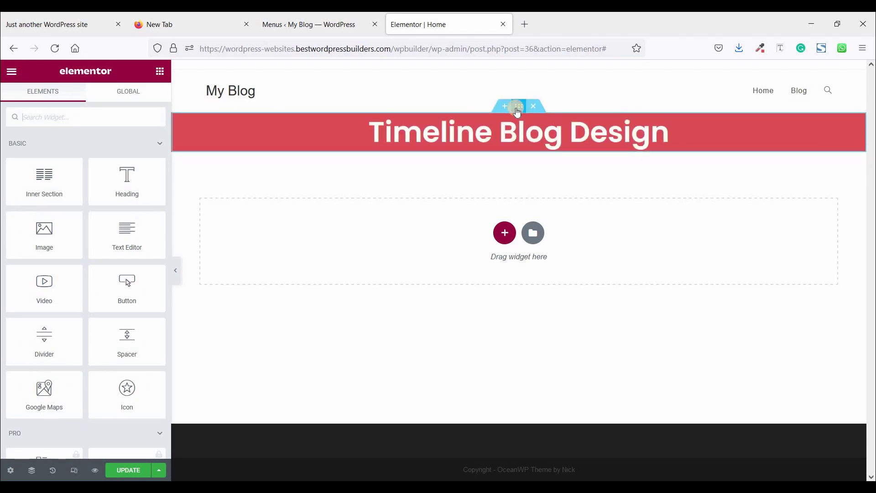
left_click(518, 107)
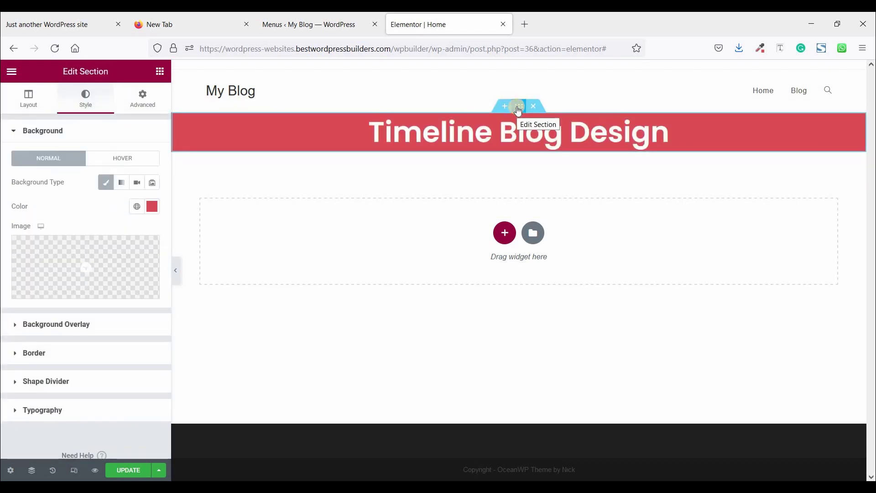
left_click(148, 100)
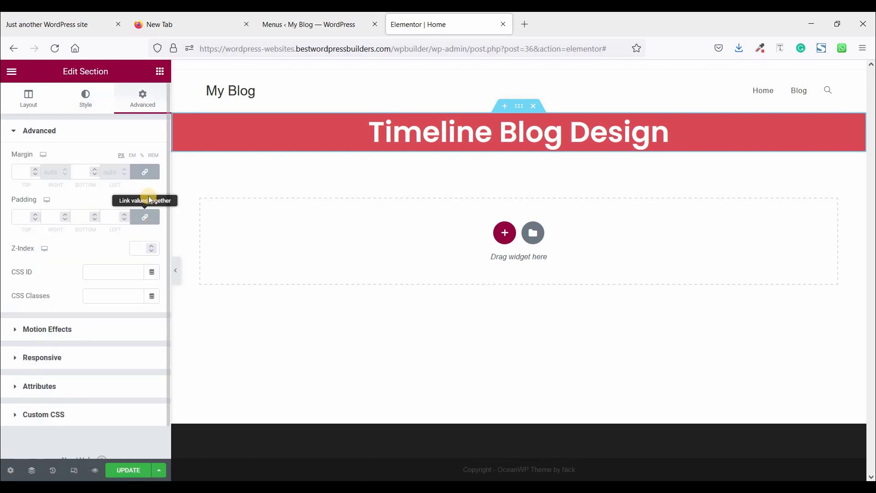
left_click(146, 177)
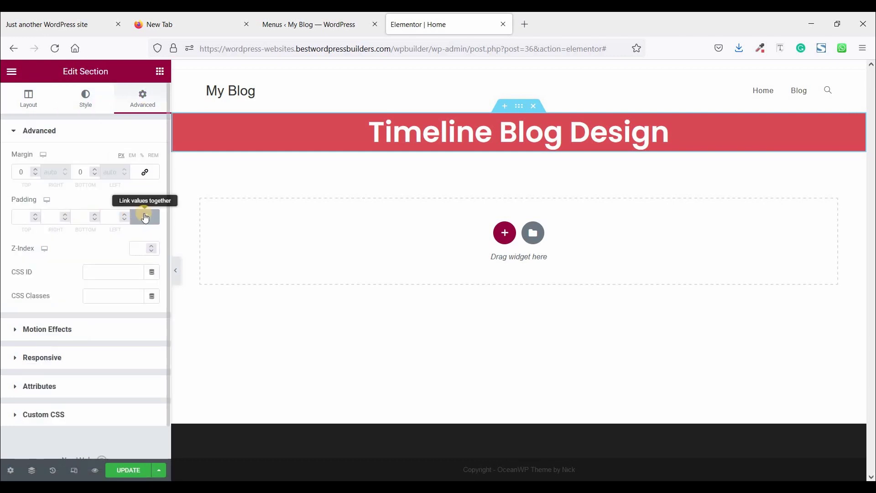
left_click(145, 217)
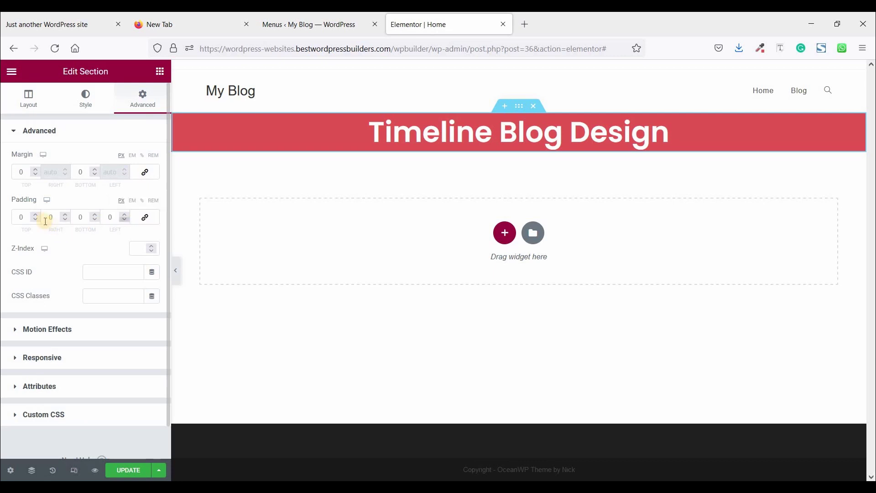
left_click(22, 211)
type("5")
key("BackSpace")
type("7")
left_click(80, 216)
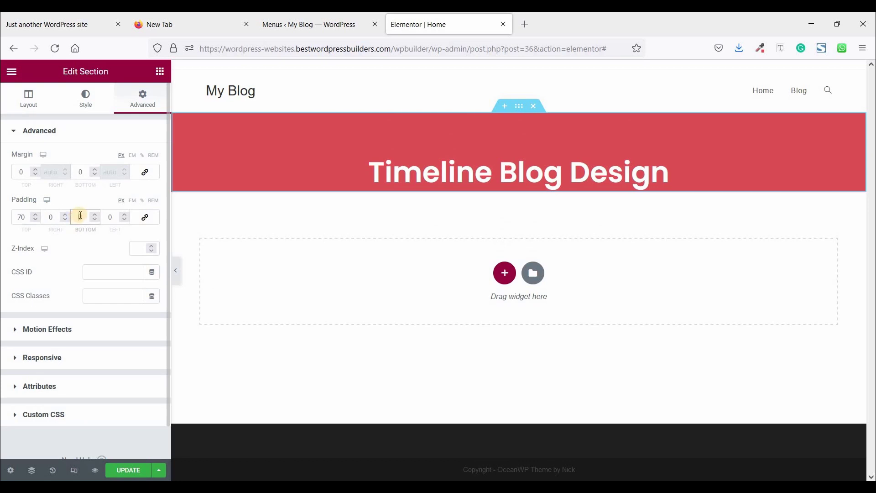
- Set the banner's bottom padding to 70, save, and add a single-column section beneath it
type("70")
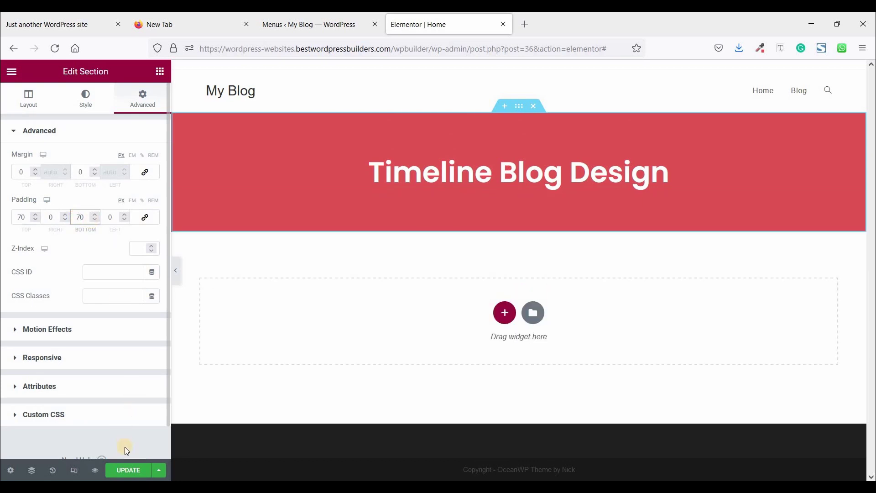
left_click(123, 471)
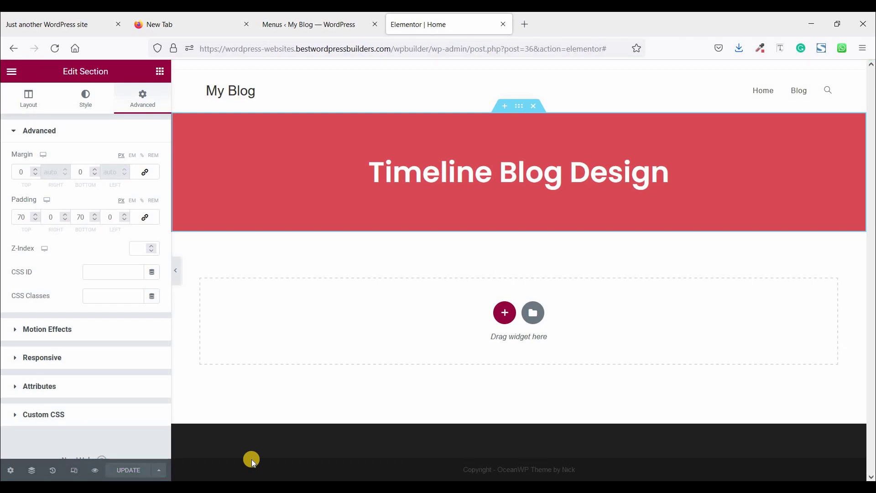
left_click(505, 315)
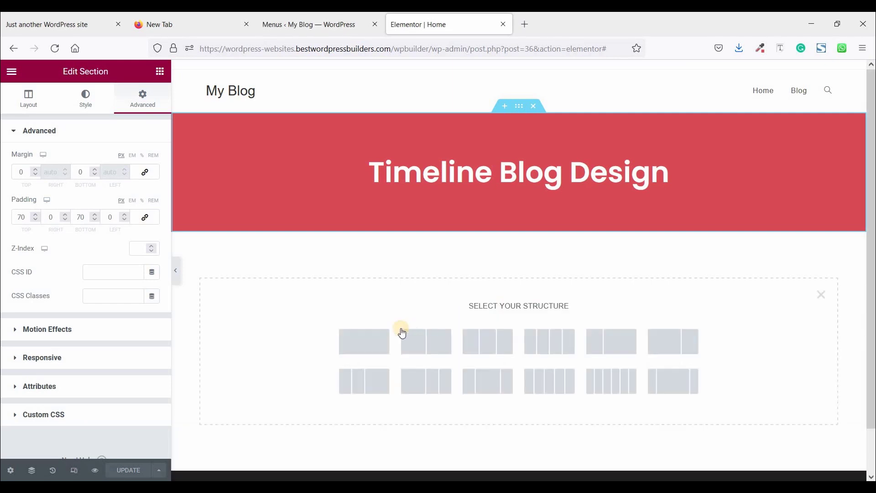
left_click(361, 335)
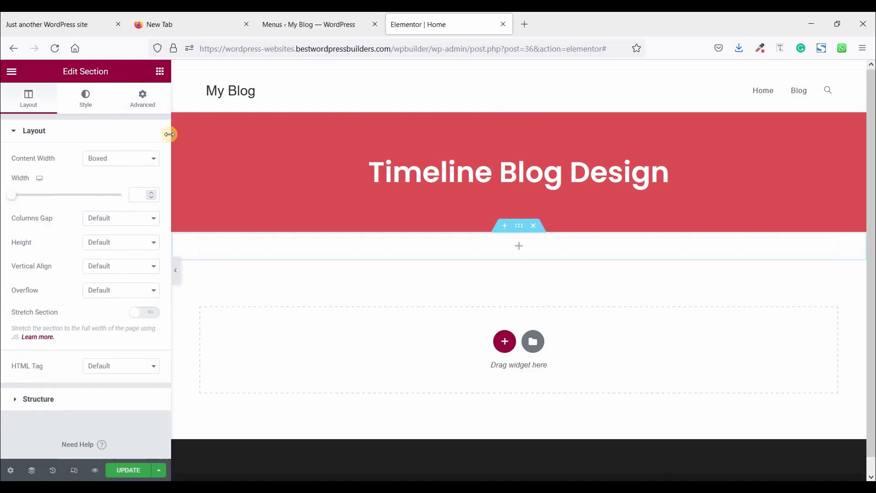
- Place a 100 px Spacer in that section, then add another empty single-column section
left_click(159, 70)
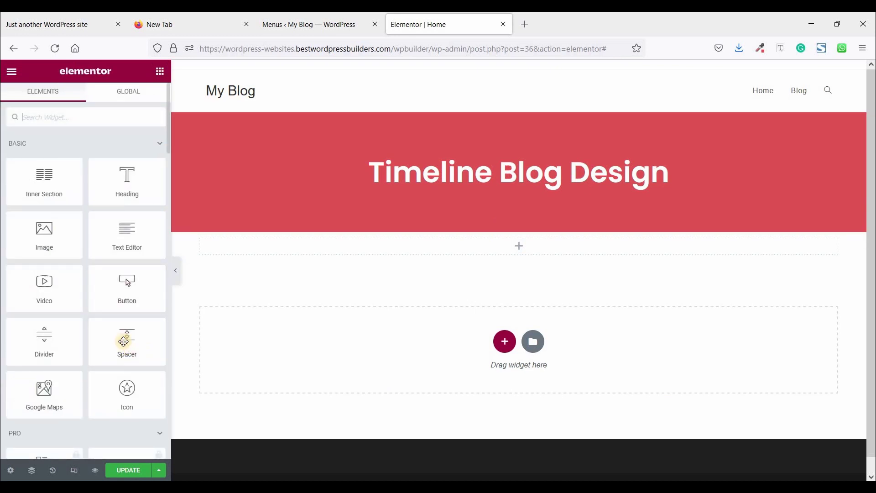
left_click_drag(124, 344, 439, 247)
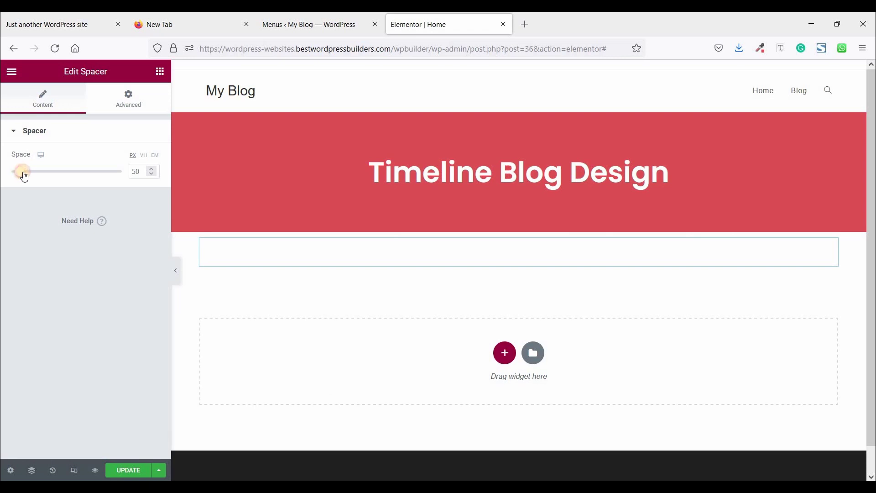
left_click_drag(24, 177, 29, 172)
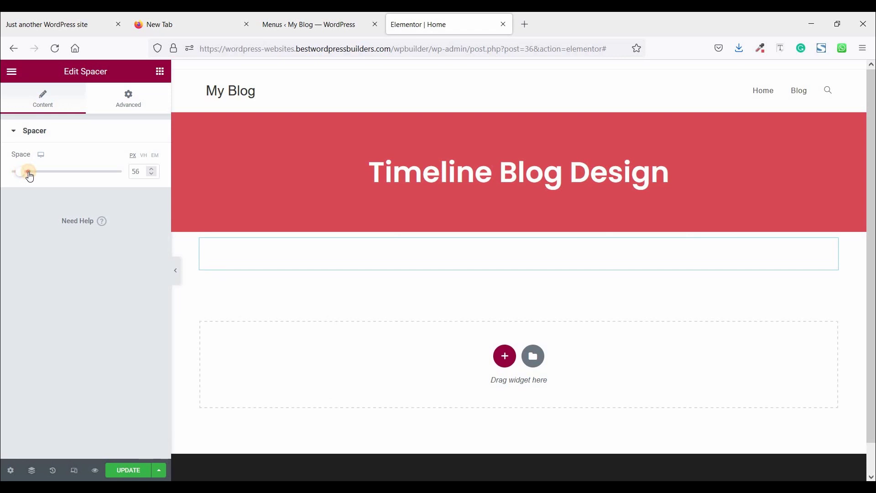
left_click(154, 168)
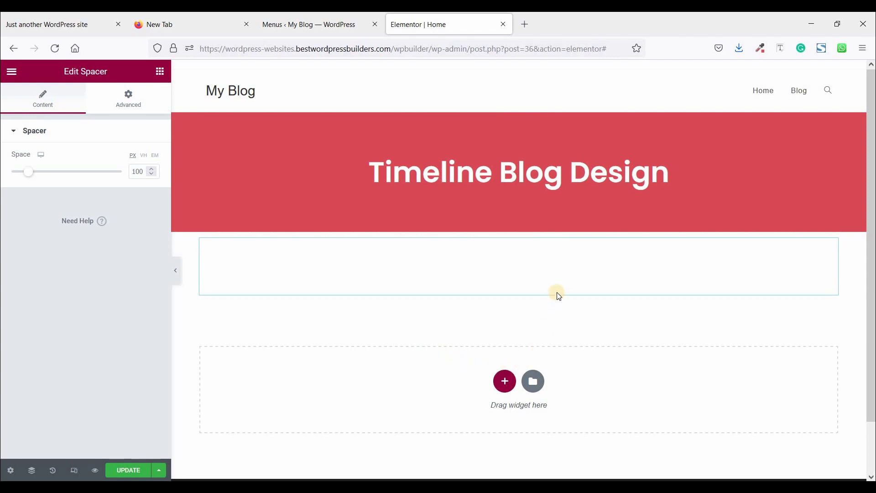
left_click(504, 381)
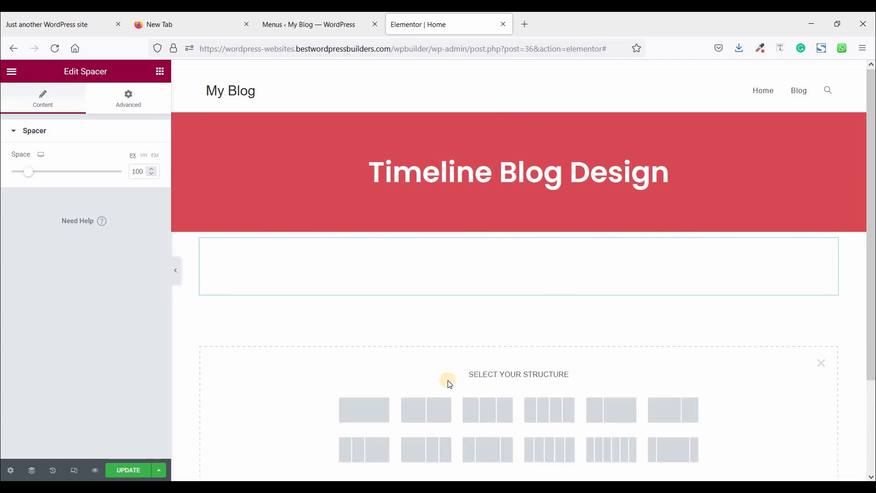
left_click(371, 406)
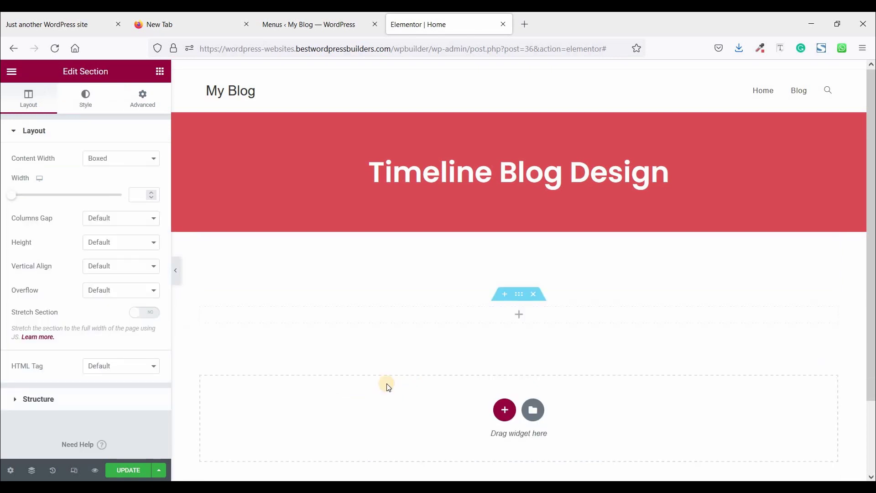
- Search widgets for 'sh' and drag a Shortcode widget into the new section below the spacer
left_click(157, 74)
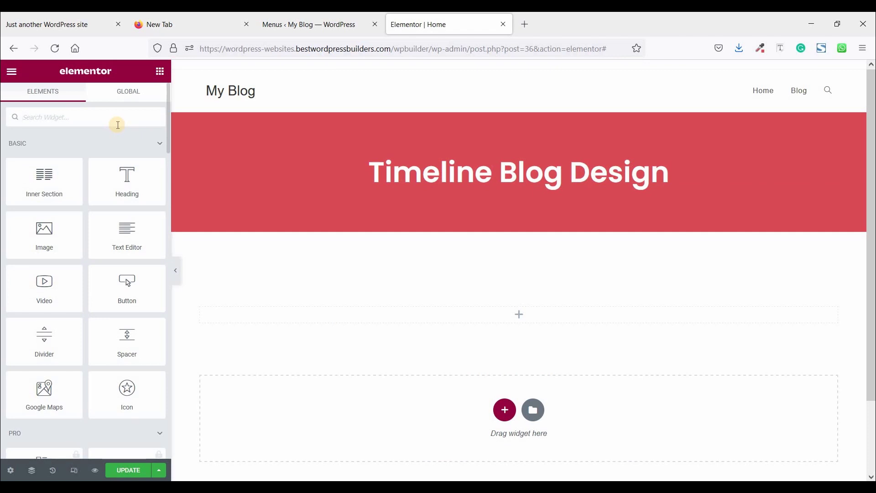
left_click(118, 125)
type("sh")
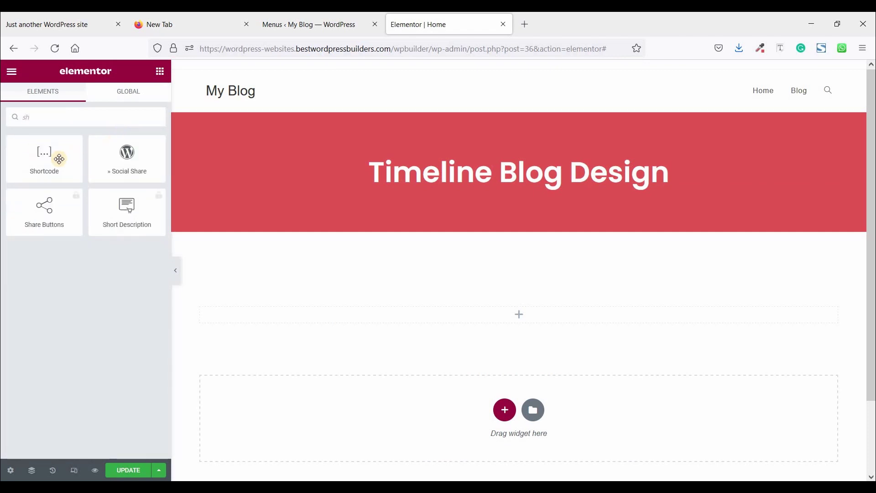
left_click_drag(43, 150, 534, 310)
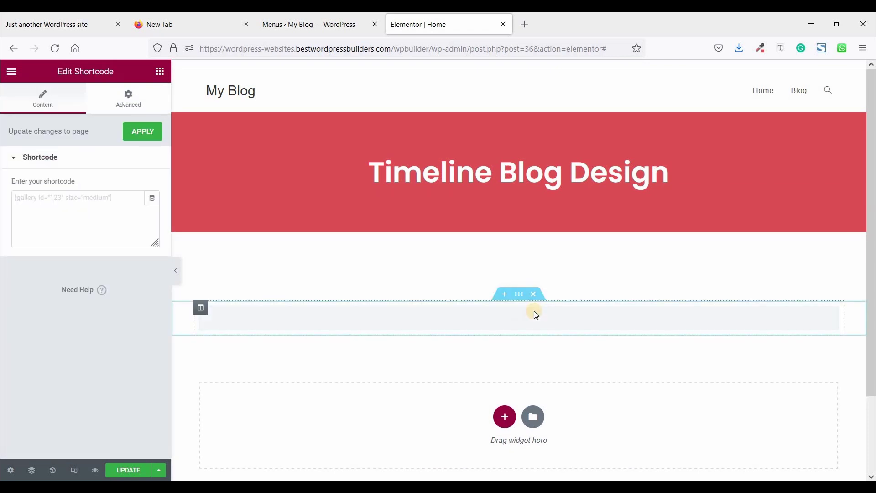
- Open Blog Designer Settings from the WordPress dashboard, where Classical Template is the current layout
left_click(328, 25)
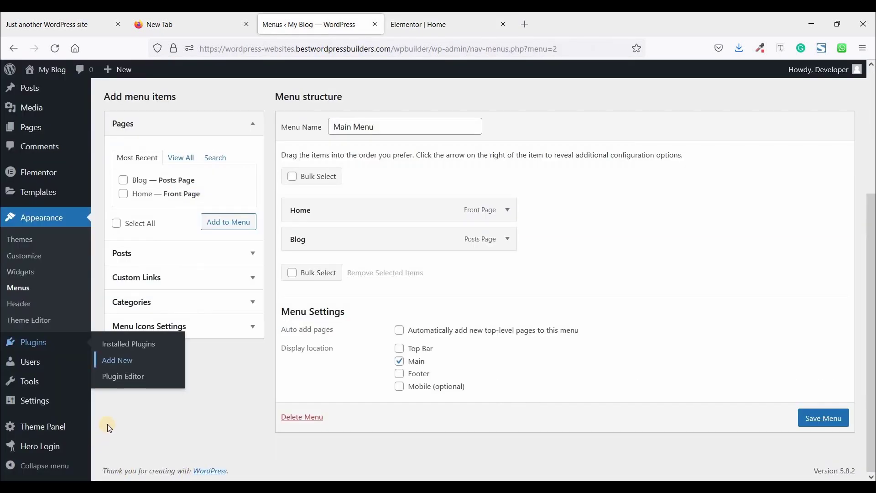
scroll(60, 105, "up", 3)
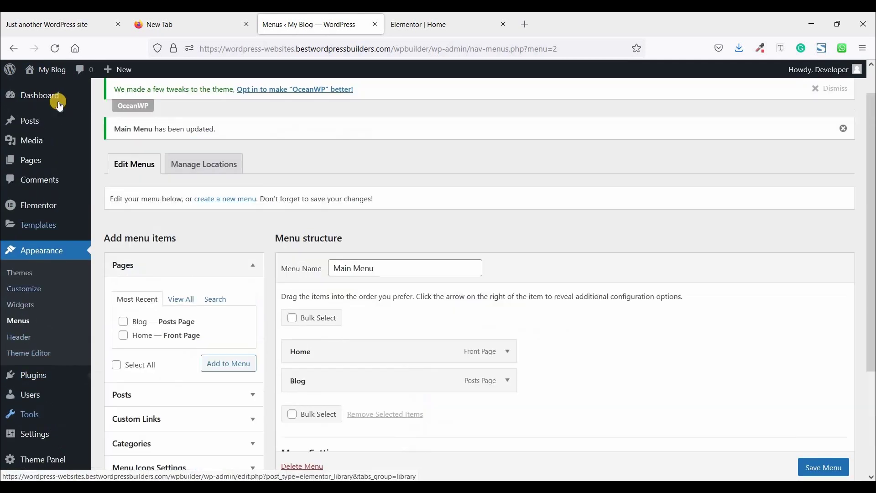
scroll(60, 104, "up", 2)
left_click(59, 96)
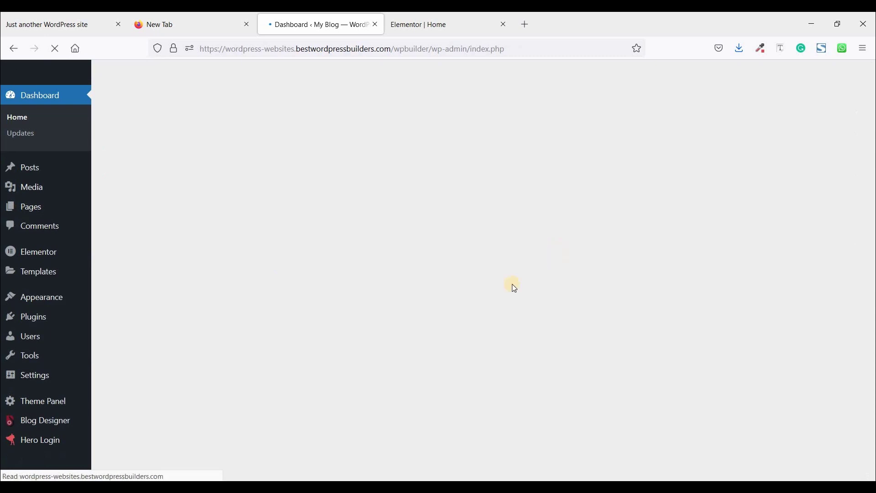
scroll(386, 442, "down", 5)
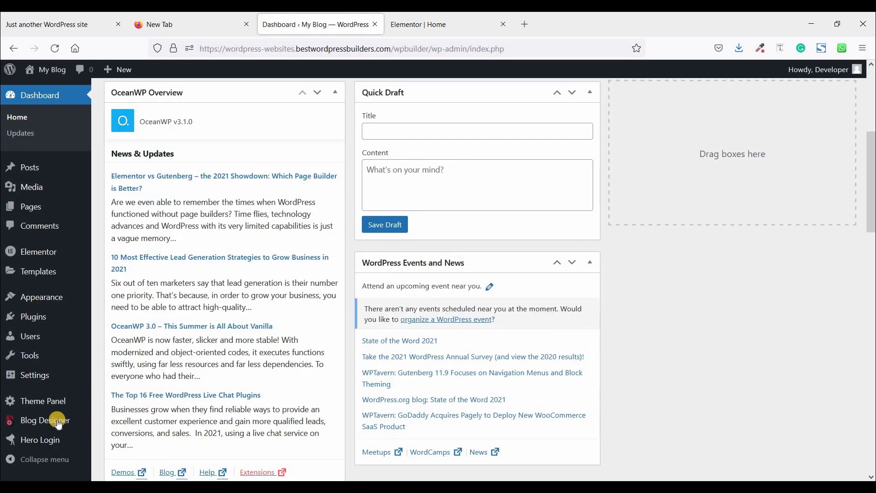
mouse_move(60, 419)
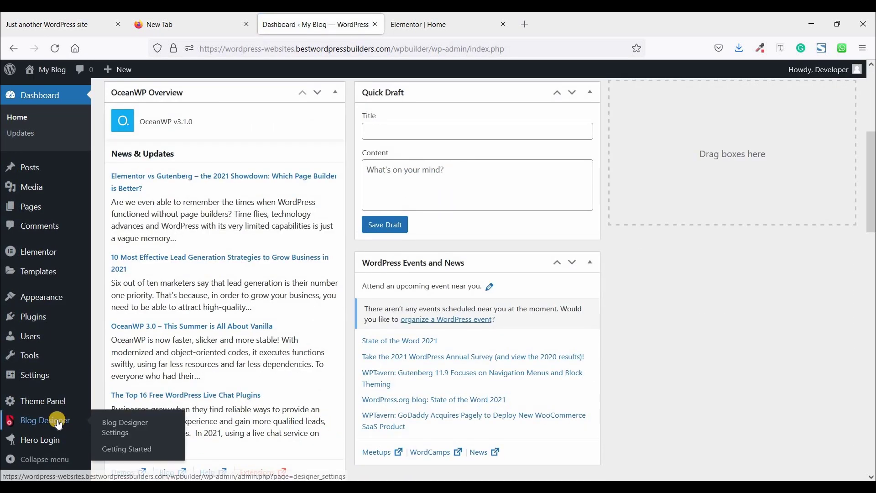
left_click(128, 430)
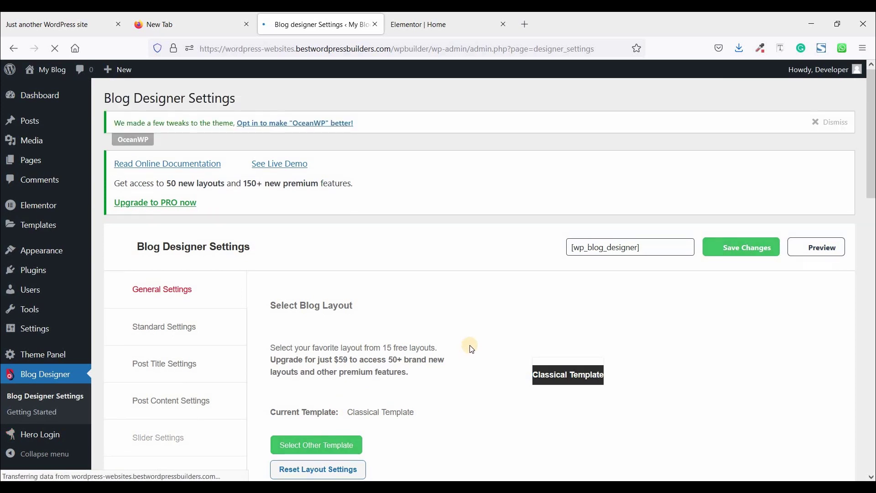
scroll(471, 349, "down", 2)
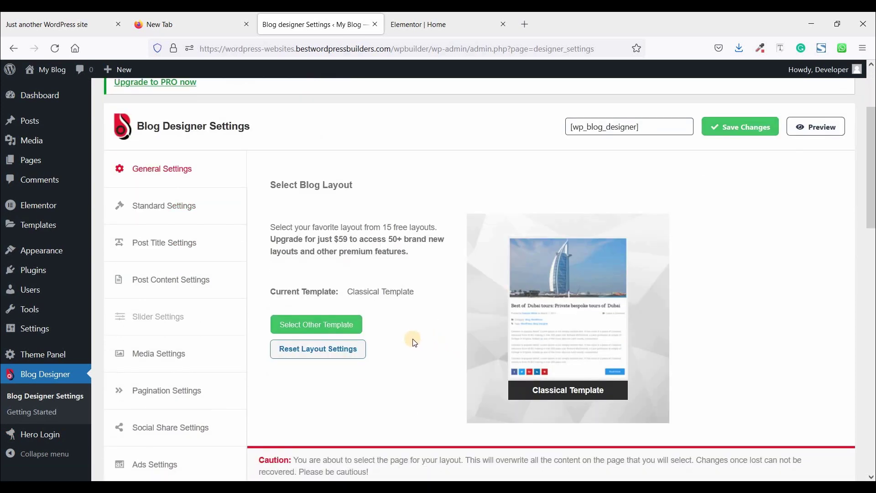
- Set Timeline Template as the blog template with 'Apply default style' ticked, and save the changes
left_click(332, 331)
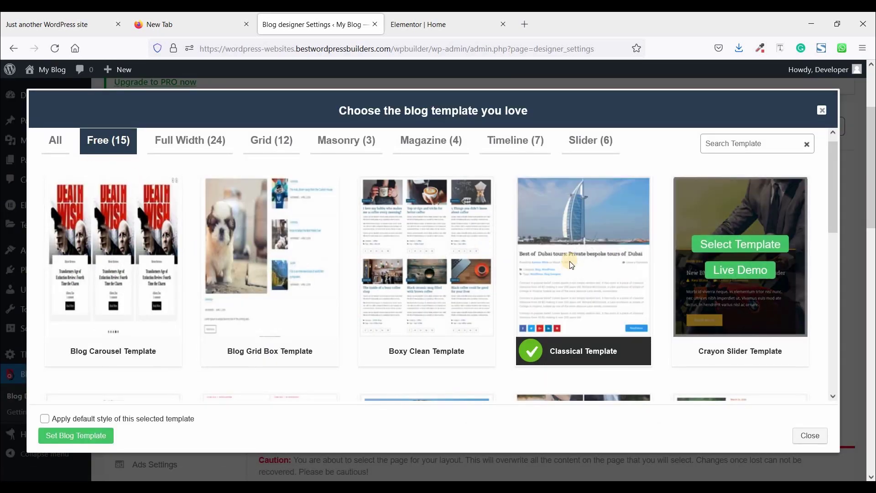
scroll(313, 255, "down", 5)
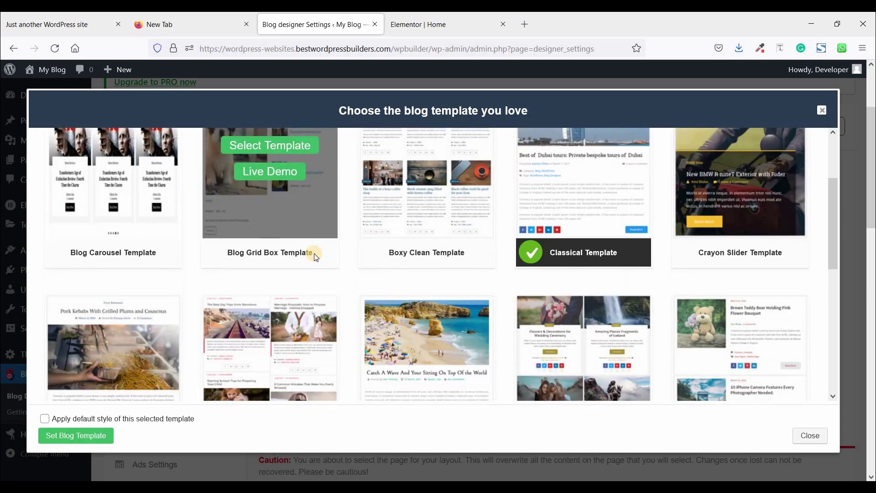
scroll(716, 304, "up", 5)
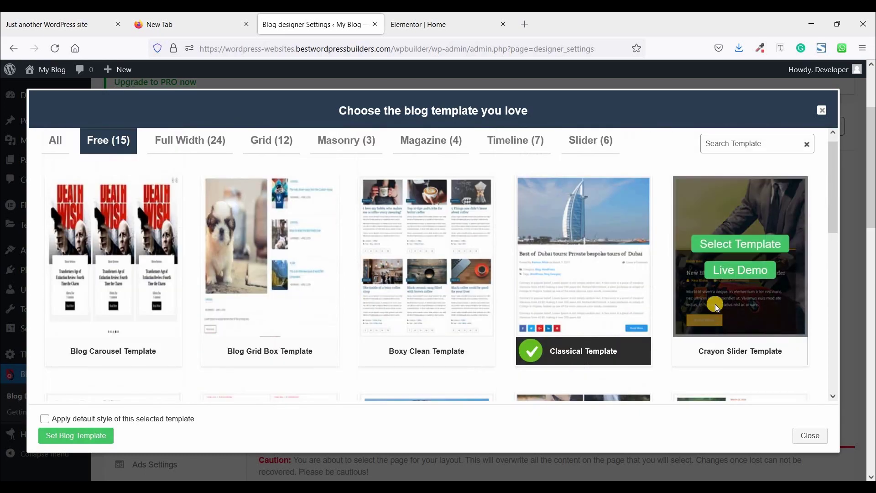
scroll(716, 304, "down", 8)
scroll(720, 307, "down", 2)
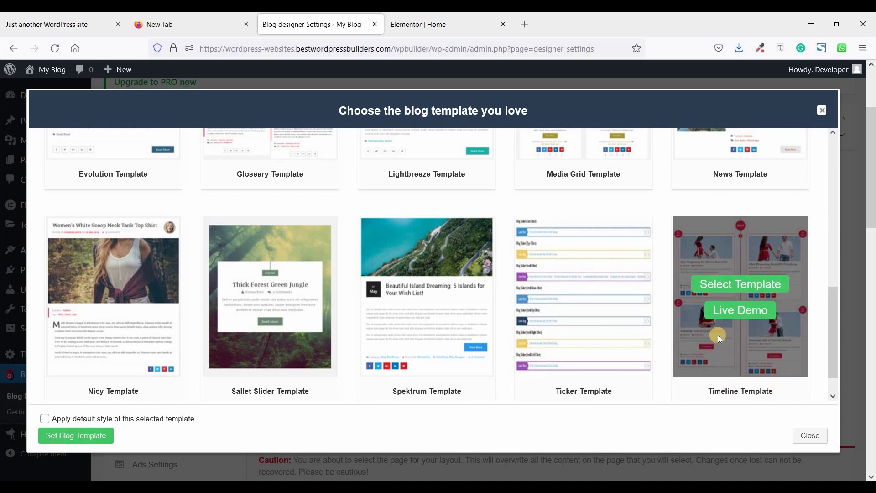
left_click(725, 289)
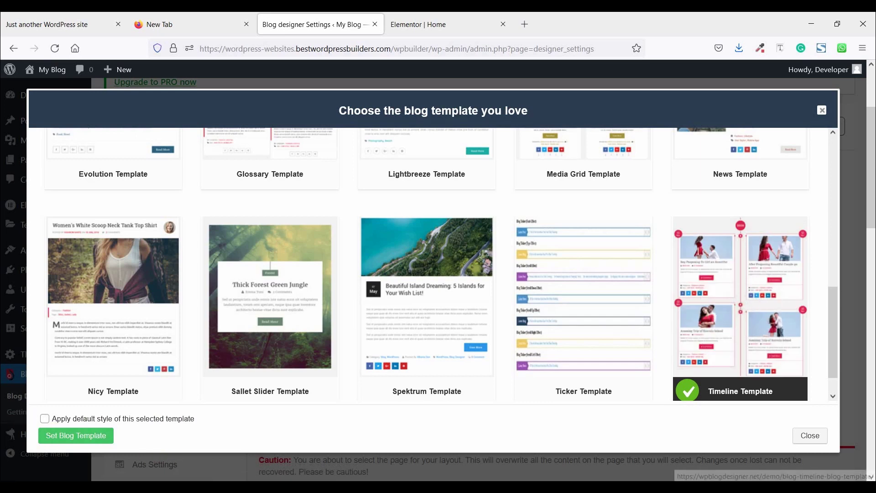
left_click(44, 419)
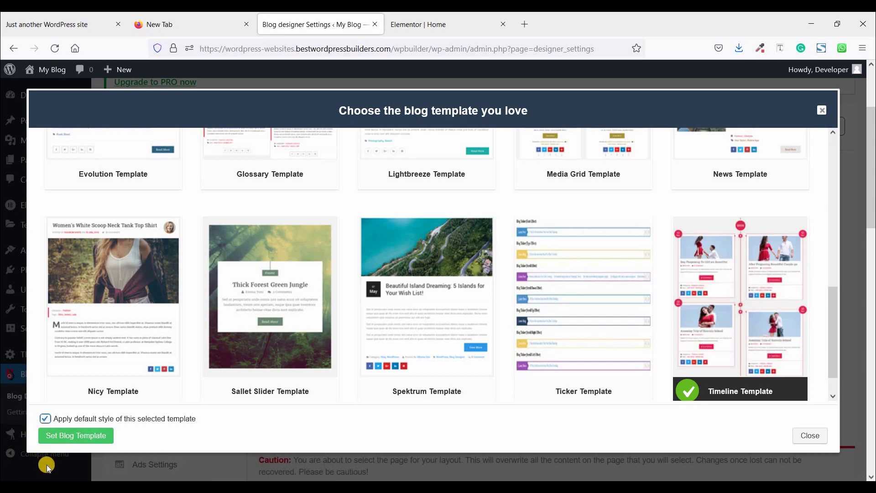
left_click(66, 437)
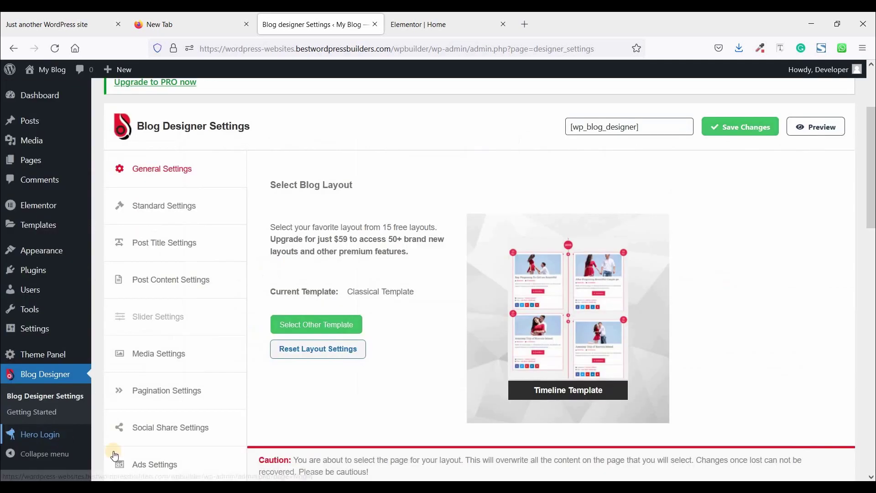
left_click(715, 125)
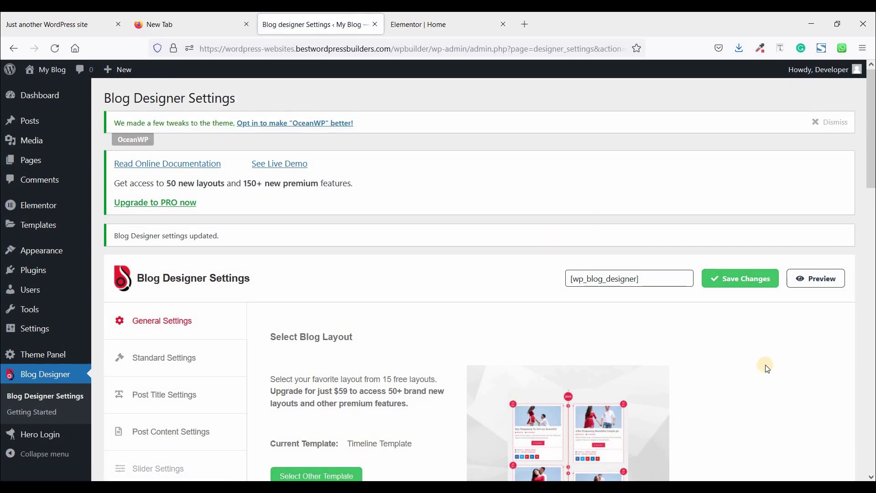
- Copy the [wp_blog_designer] shortcode from the Blog Designer settings page
scroll(654, 281, "down", 2)
left_click(595, 217)
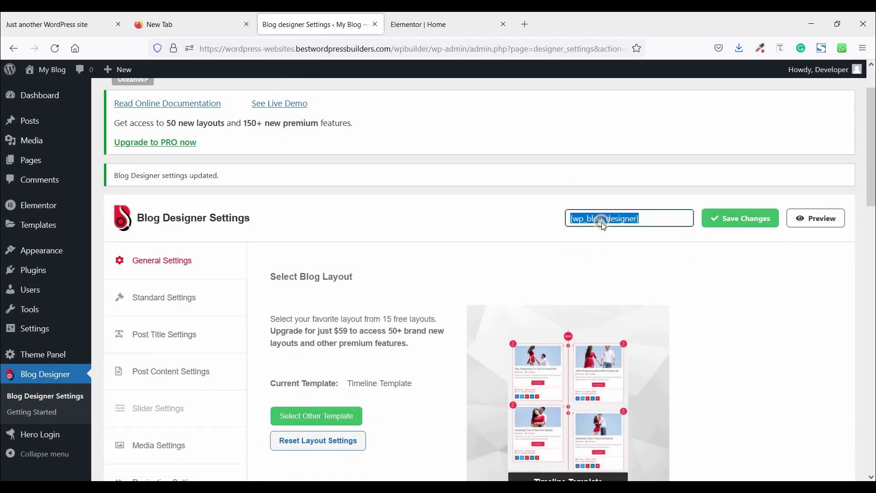
right_click(597, 220)
left_click(611, 284)
- Paste [wp_blog_designer] into the Elementor Shortcode widget's field
left_click(439, 18)
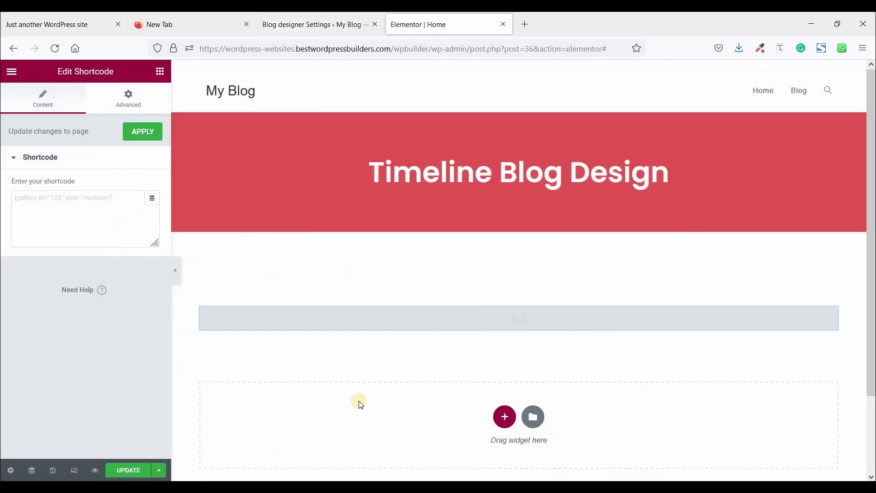
left_click(54, 204)
right_click(53, 203)
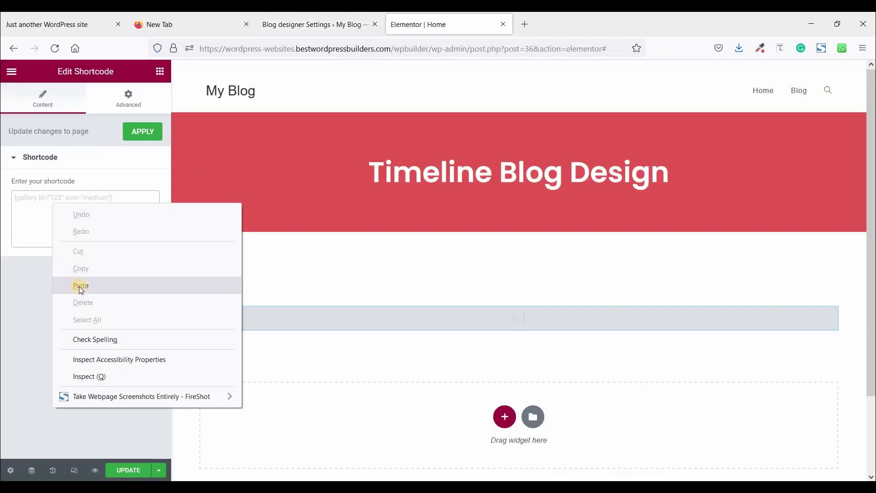
left_click(80, 286)
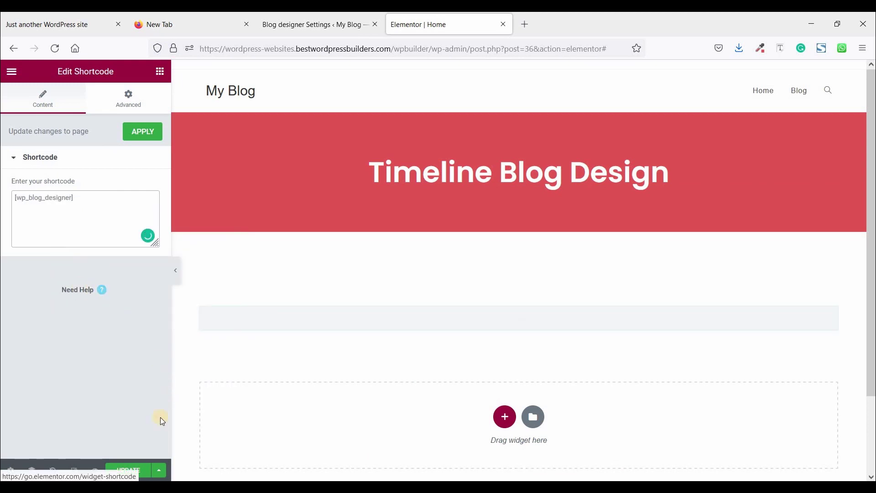
- Update the Home page and check the timeline posts now shown under the banner
left_click(128, 470)
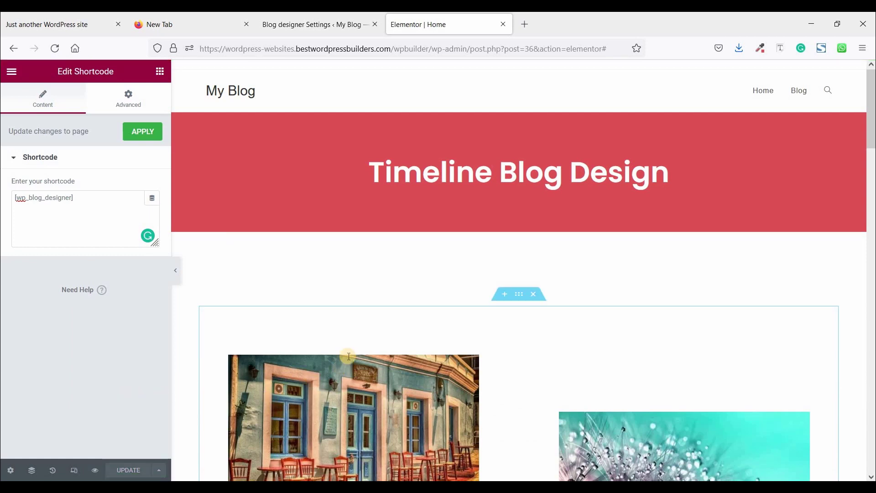
scroll(365, 346, "down", 4)
scroll(392, 319, "down", 2)
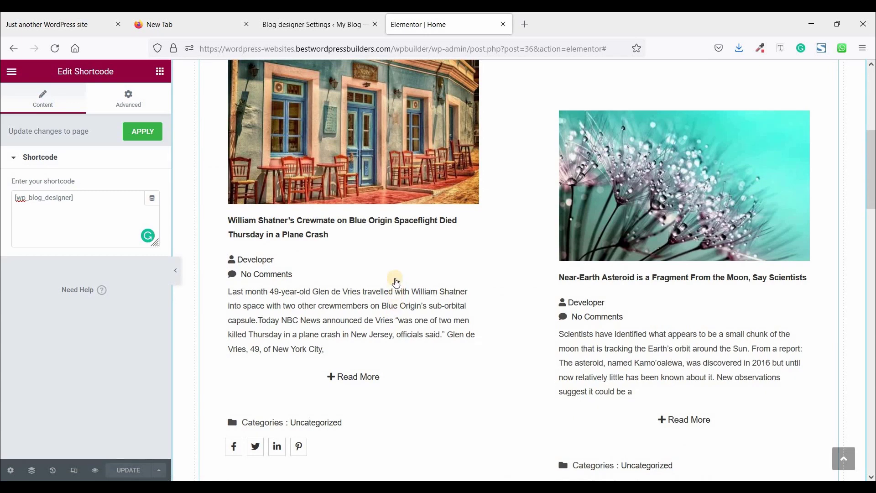
scroll(393, 280, "up", 4)
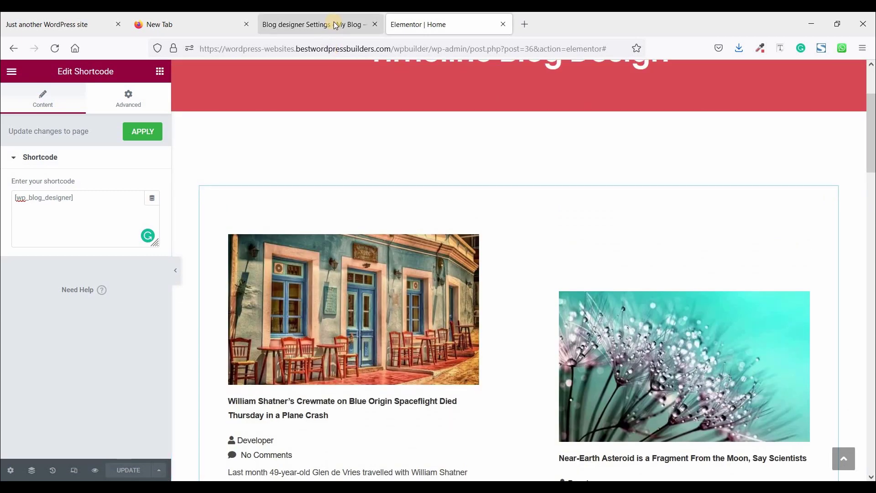
- Open the live site's home page in a new browser tab
left_click(335, 24)
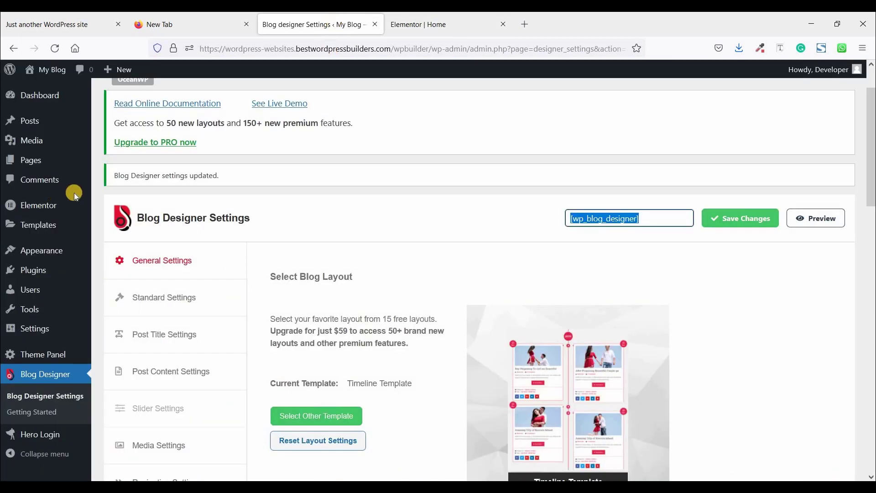
scroll(71, 79, "up", 2)
mouse_move(51, 73)
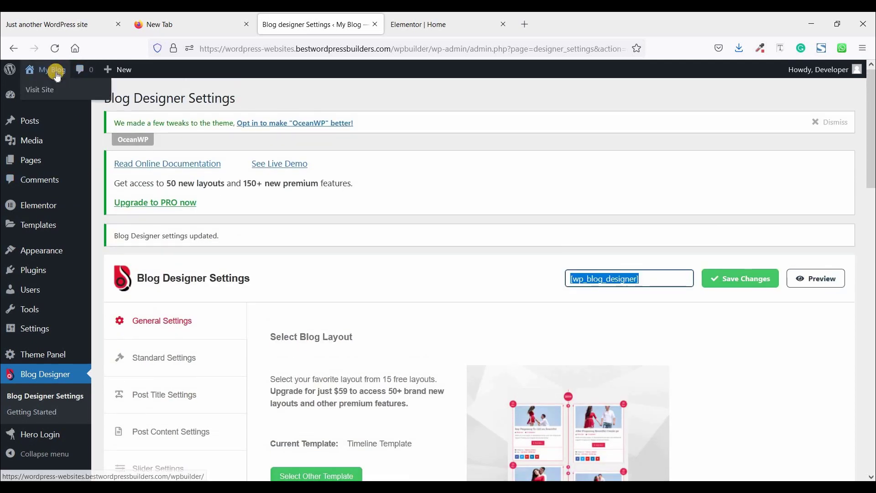
right_click(42, 94)
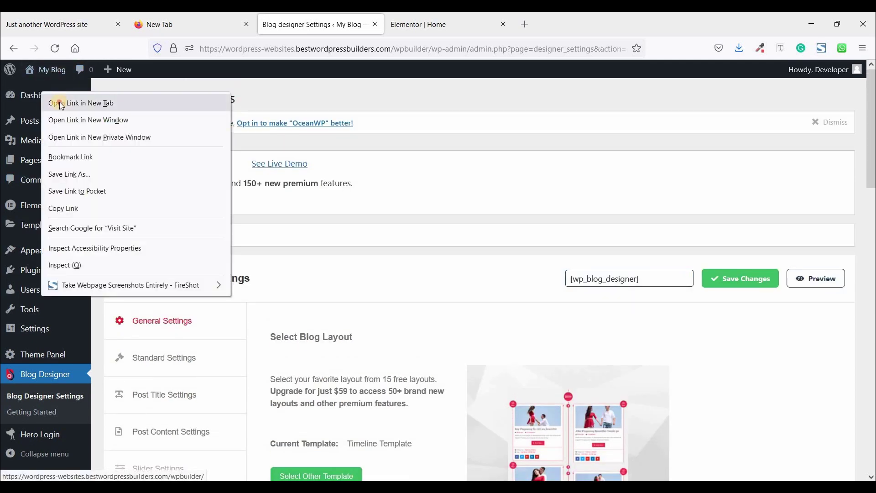
left_click(57, 100)
left_click(474, 20)
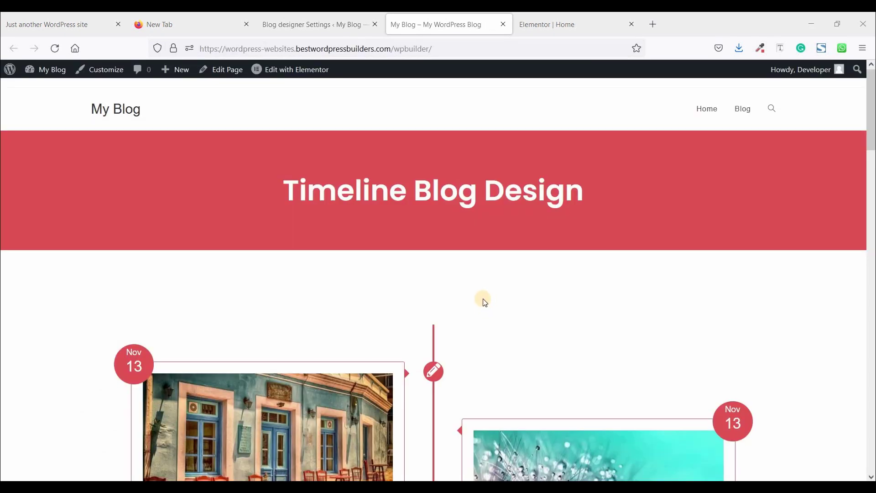
- Scroll the home page to review the red Timeline Blog Design banner and dated post timeline
scroll(397, 309, "down", 12)
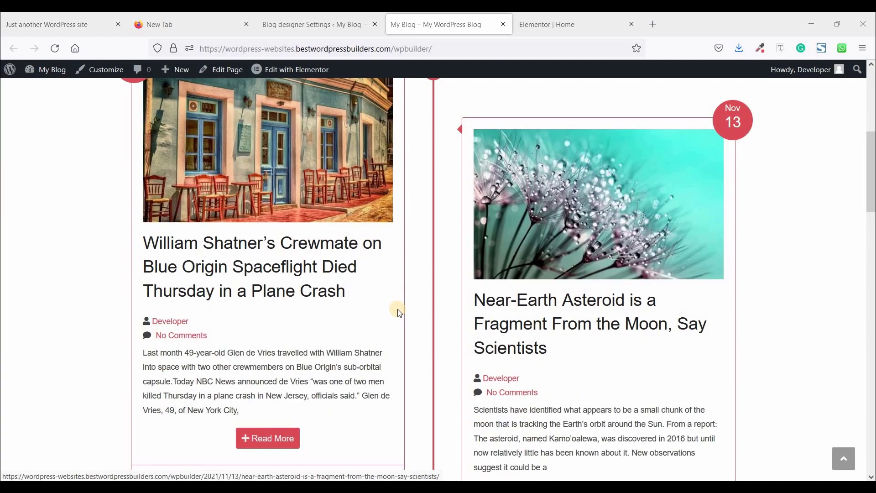
scroll(400, 311, "up", 5)
scroll(400, 311, "up", 7)
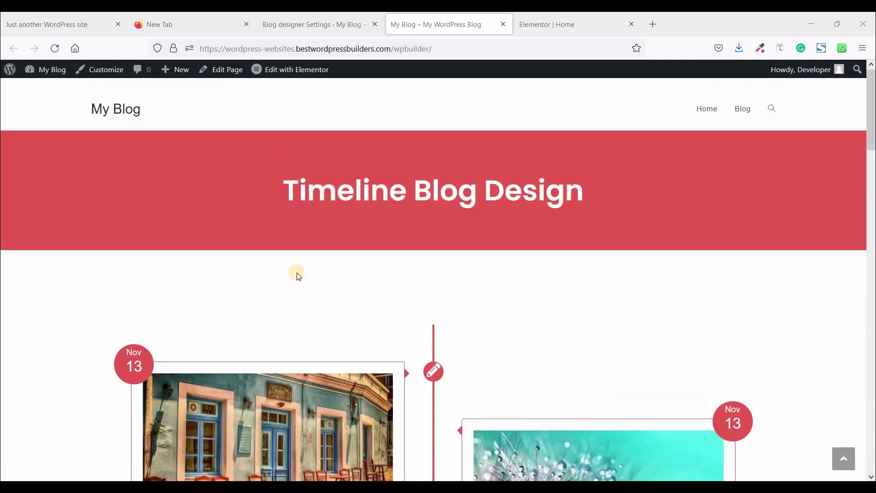
scroll(353, 274, "down", 12)
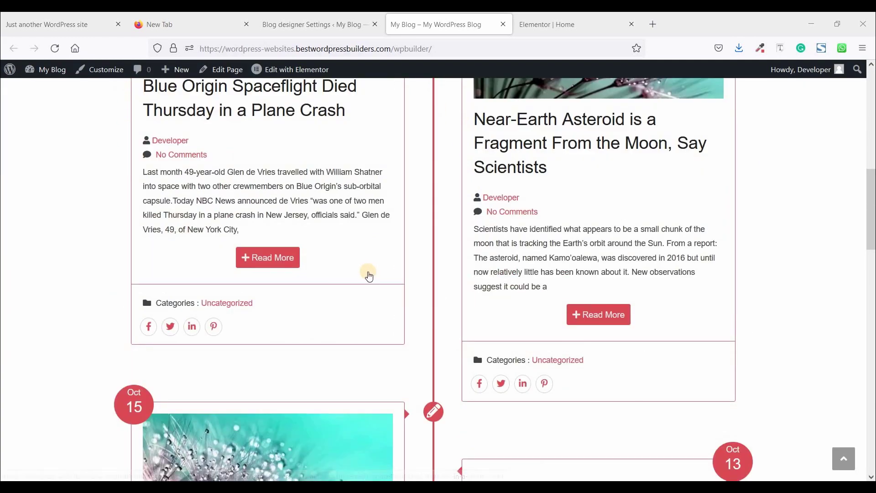
scroll(369, 272, "up", 12)
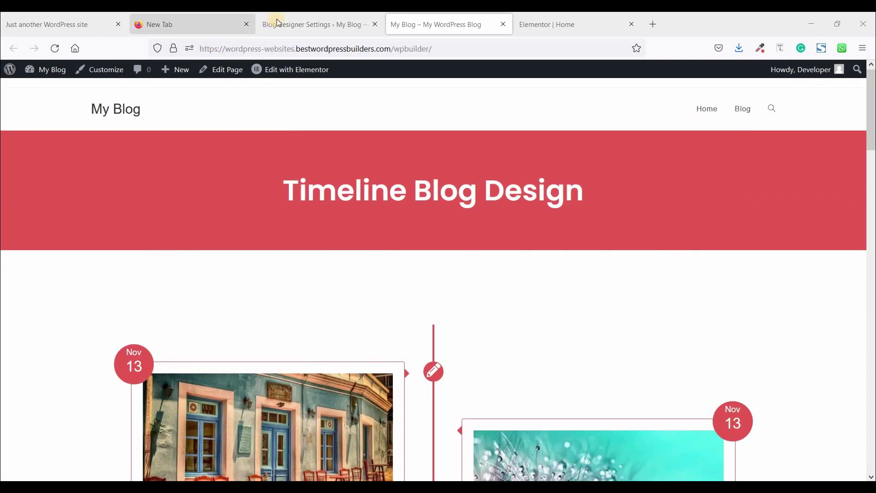
- Open the Blog Designer template gallery and browse the free templates
left_click(311, 24)
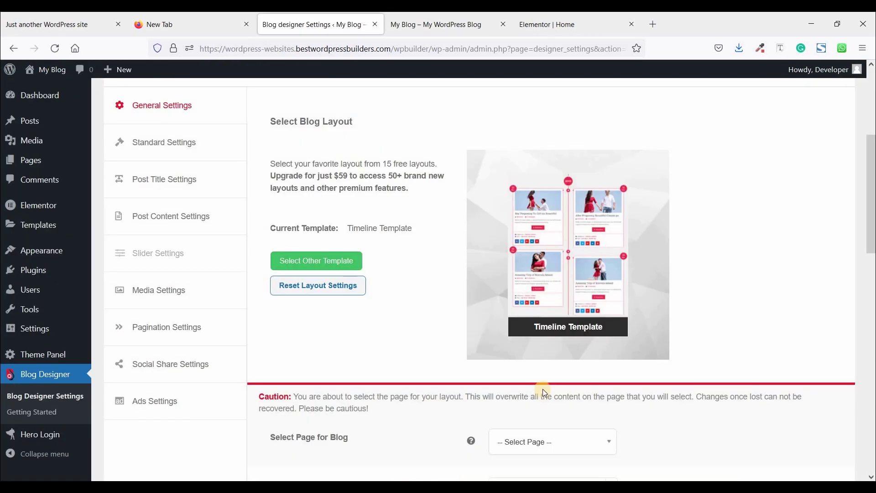
scroll(301, 351, "up", 3)
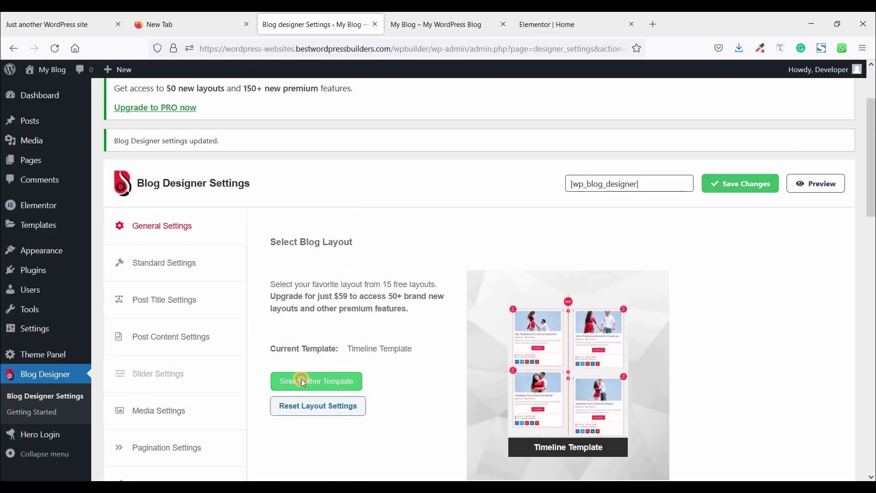
left_click(303, 381)
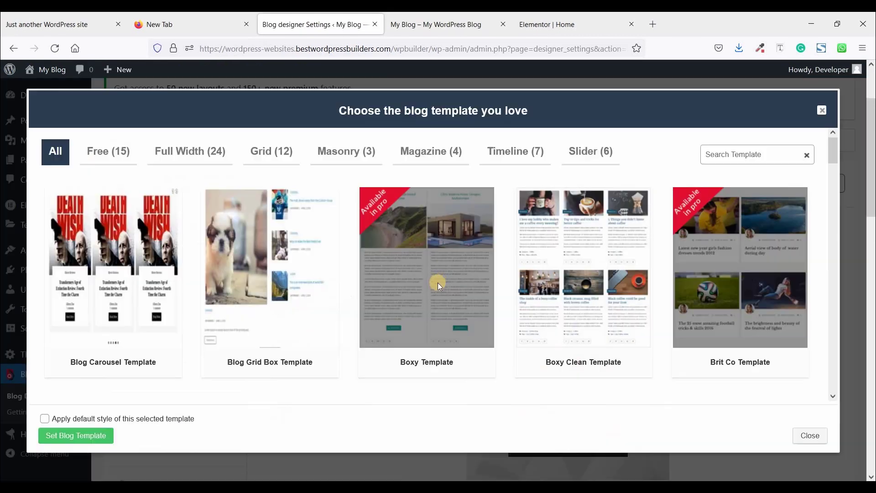
left_click(107, 158)
scroll(457, 269, "down", 3)
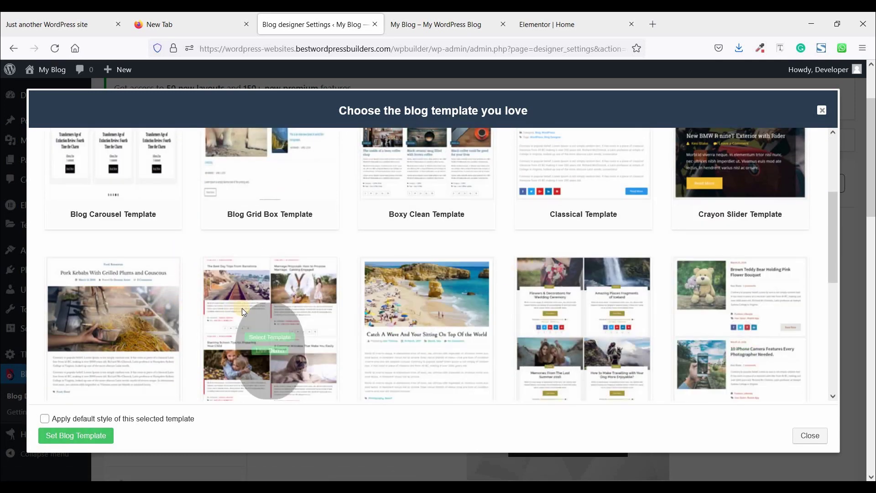
scroll(242, 308, "down", 2)
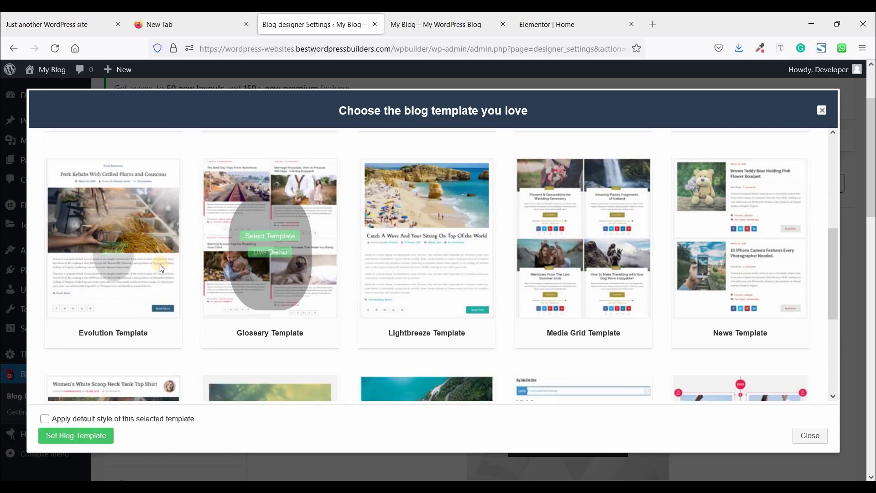
scroll(159, 264, "down", 2)
scroll(584, 249, "down", 2)
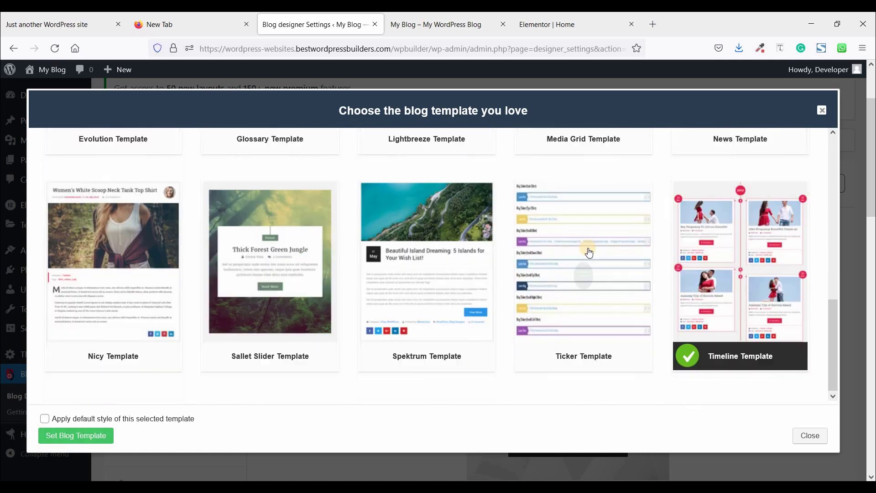
scroll(321, 279, "up", 4)
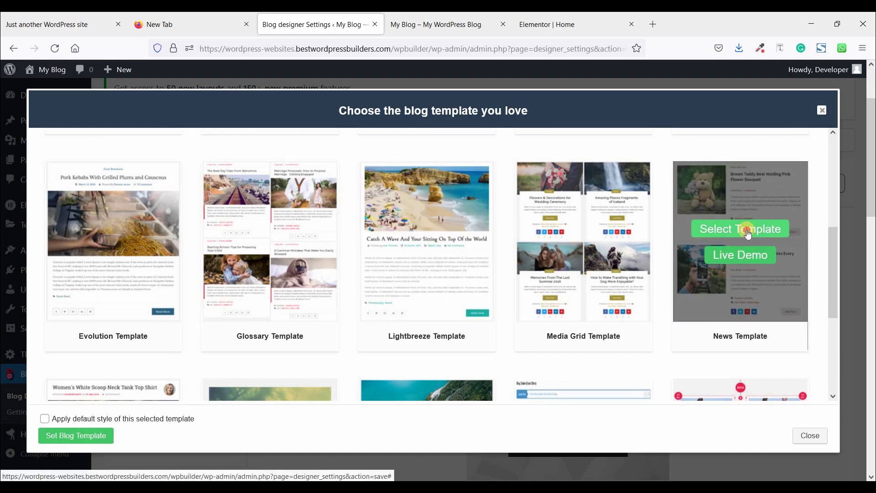
- Set News Template as the blog template with its default style, and save the changes
left_click(747, 232)
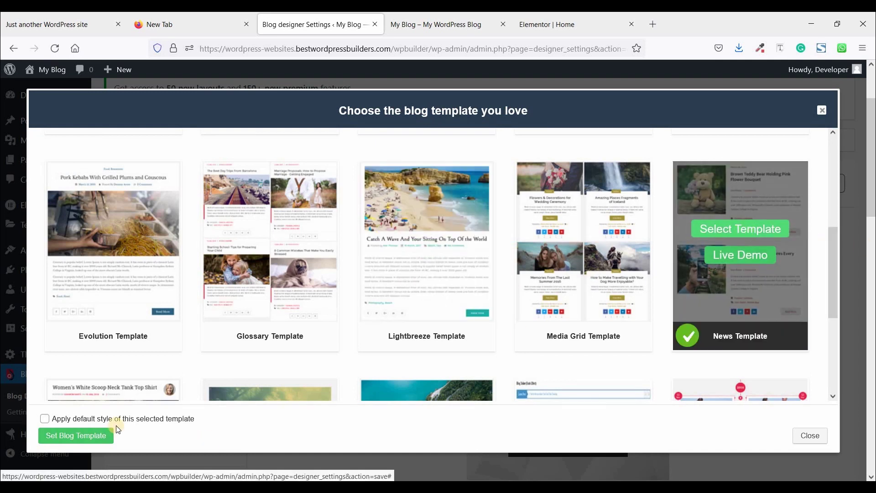
left_click(54, 419)
left_click(69, 434)
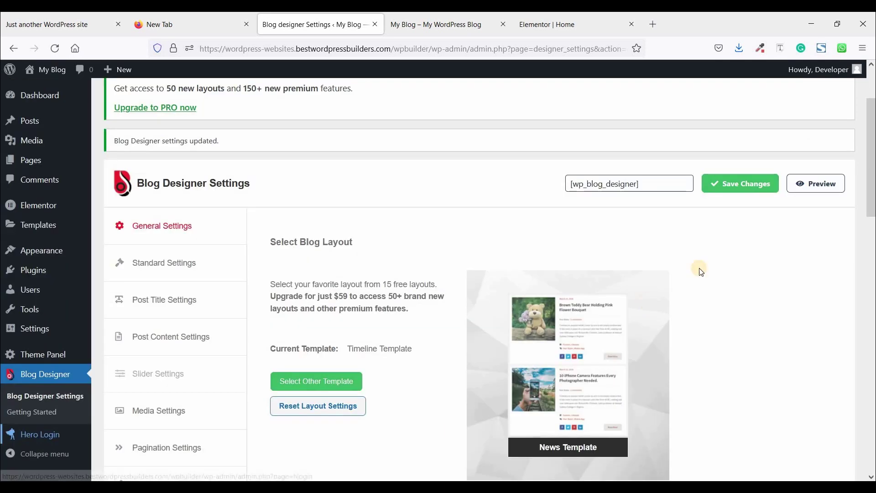
left_click(735, 182)
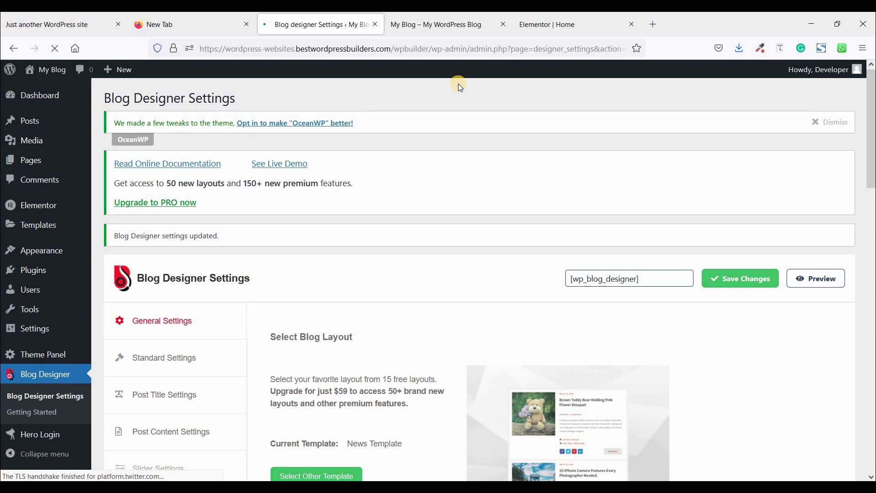
- Reload the home page, review the News-layout posts with featured images, then return to Blog Designer Settings
key("ctrl+Tab")
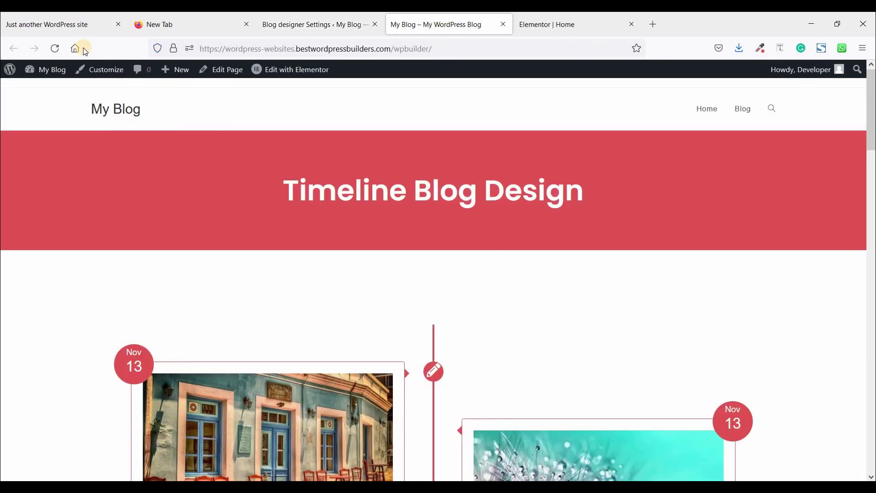
left_click(55, 48)
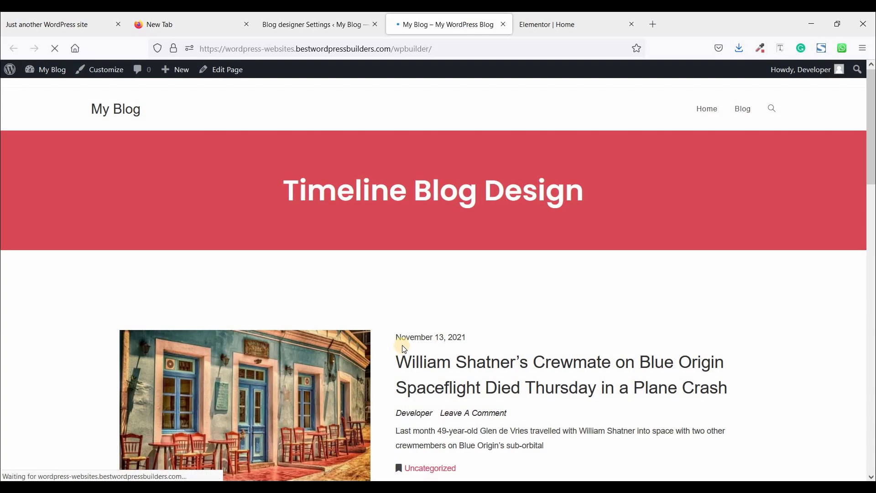
scroll(303, 326, "down", 5)
scroll(337, 314, "down", 17)
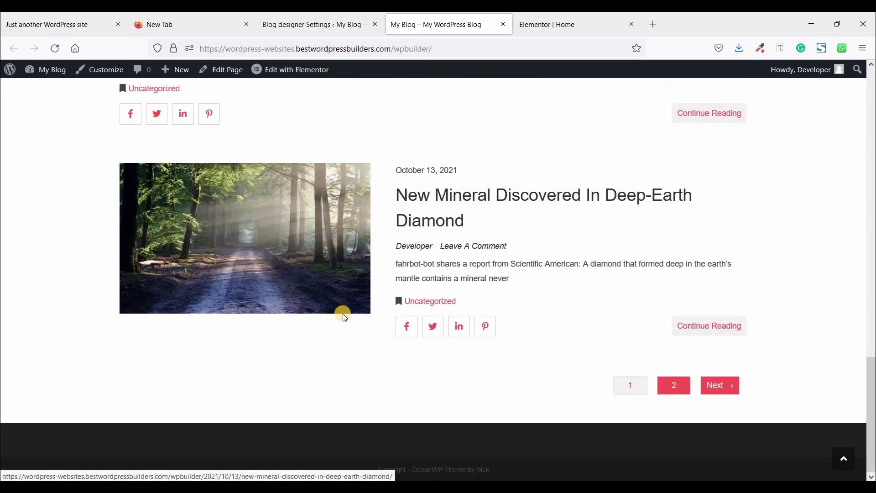
scroll(342, 314, "up", 20)
scroll(345, 320, "down", 18)
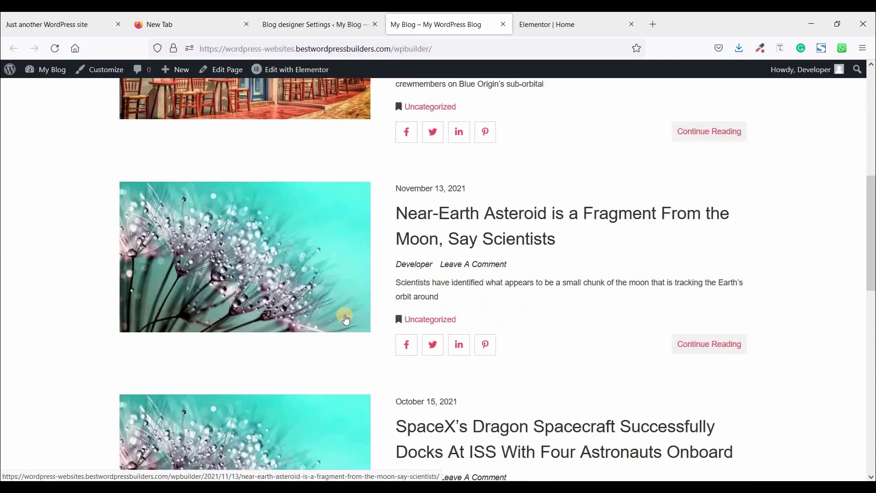
scroll(346, 318, "up", 18)
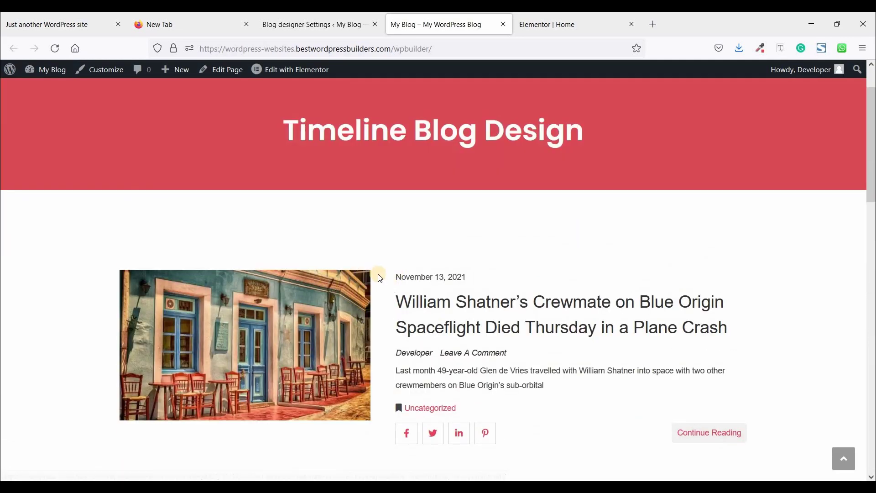
scroll(319, 249, "down", 4)
scroll(289, 240, "up", 1)
scroll(289, 240, "down", 15)
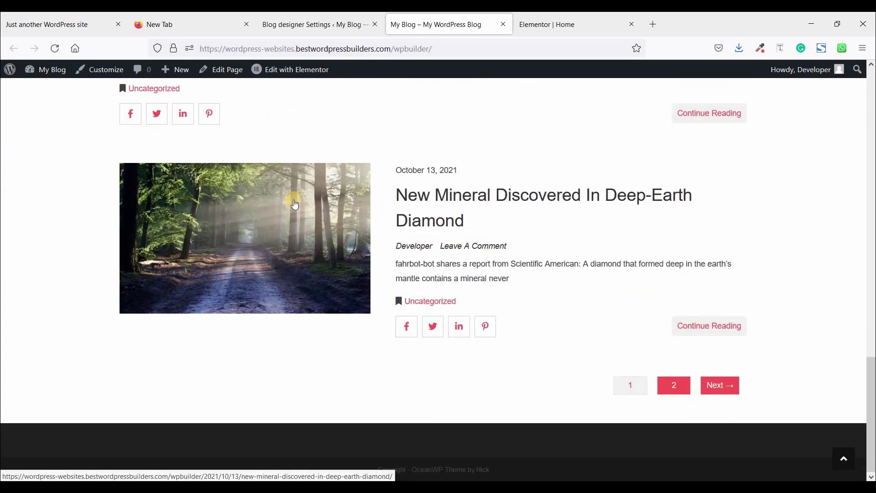
scroll(288, 246, "up", 10)
scroll(379, 245, "up", 10)
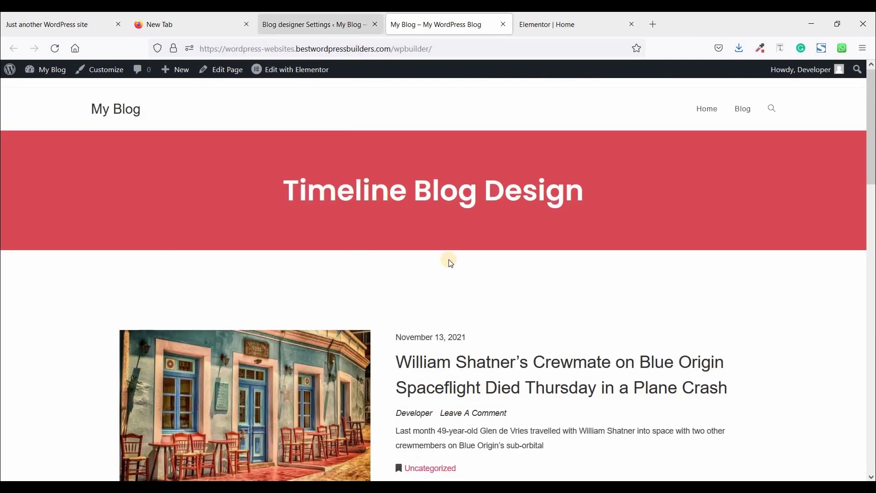
key("ctrl+Page_Up")
scroll(445, 256, "down", 4)
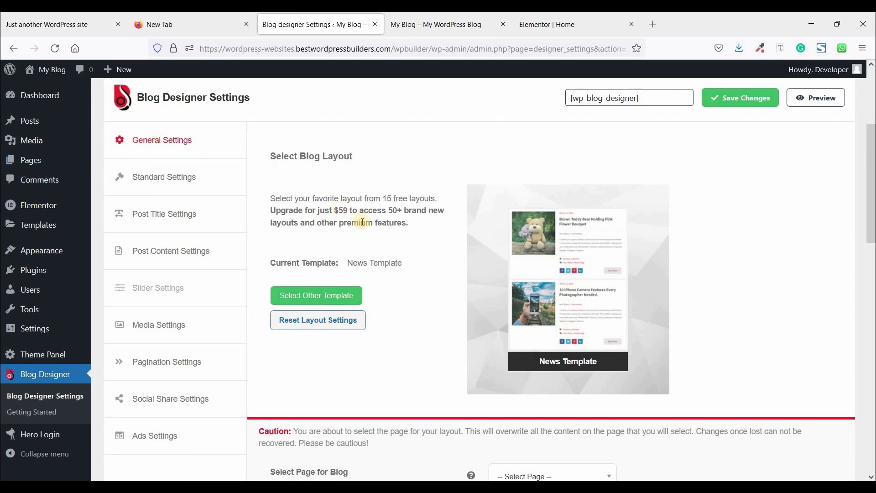
- Set Number of Posts to Display to 10, save, and reload the home page
scroll(446, 260, "down", 8)
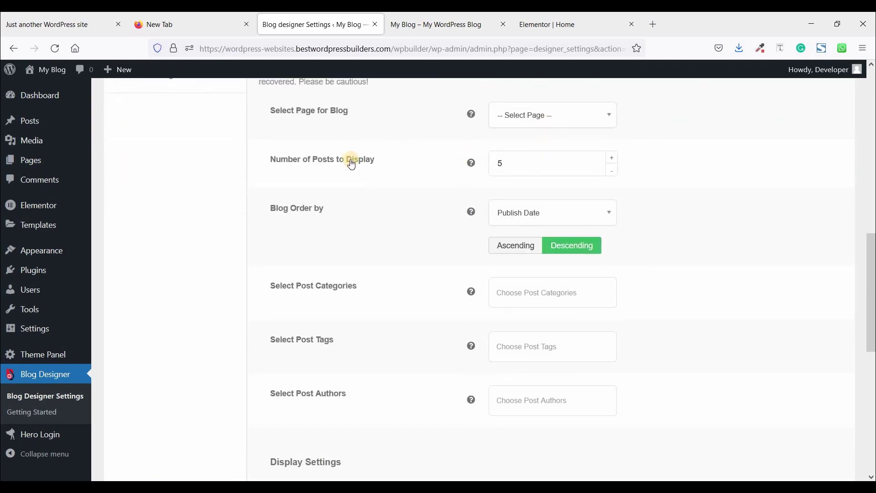
left_click(549, 163)
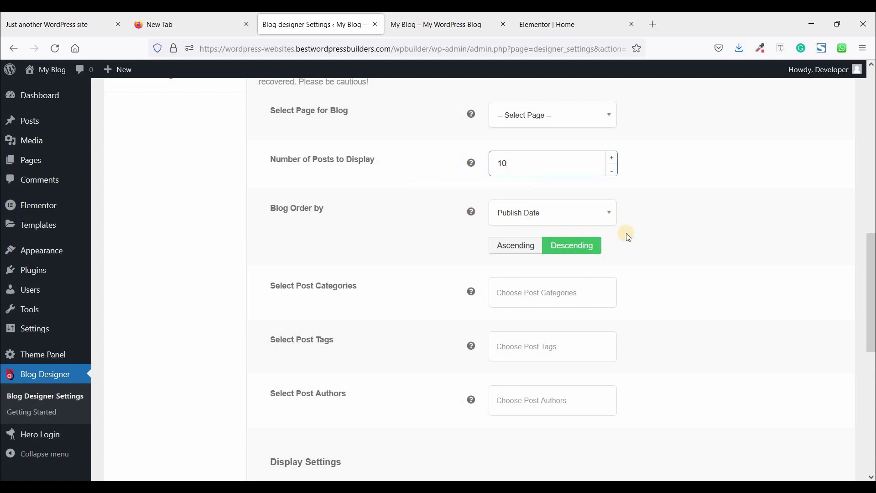
scroll(664, 233, "up", 12)
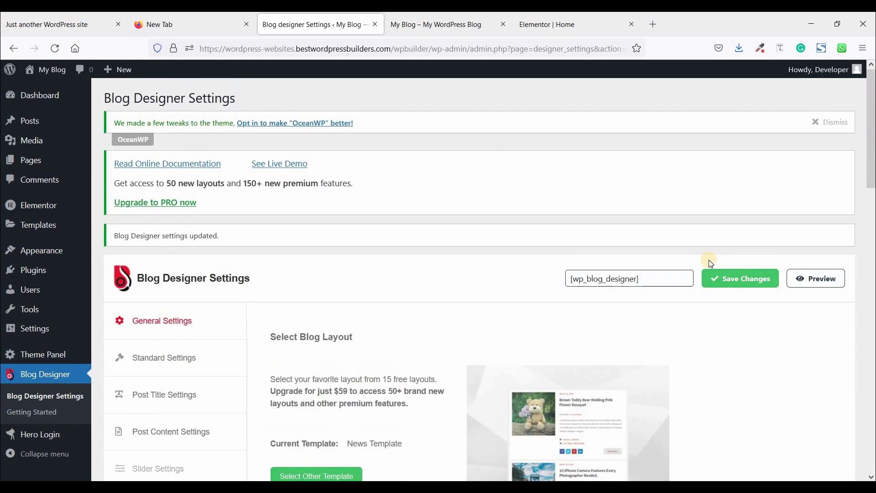
left_click(721, 279)
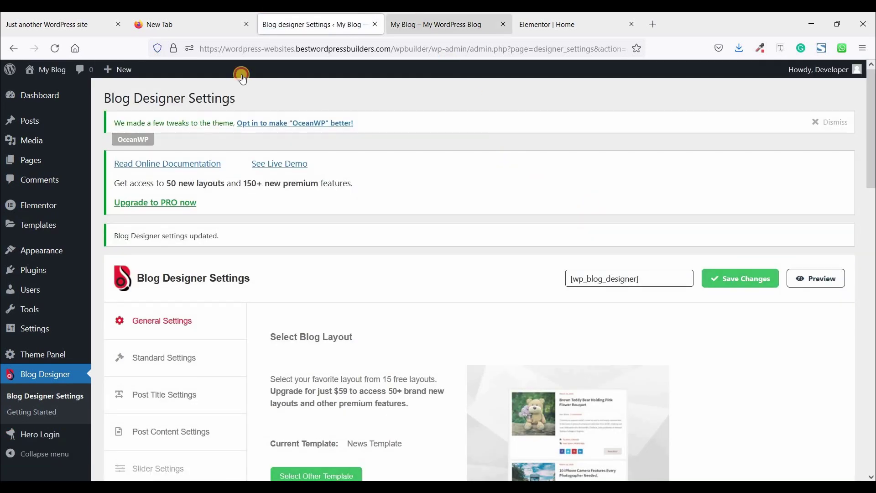
key("ctrl+Tab")
left_click(55, 49)
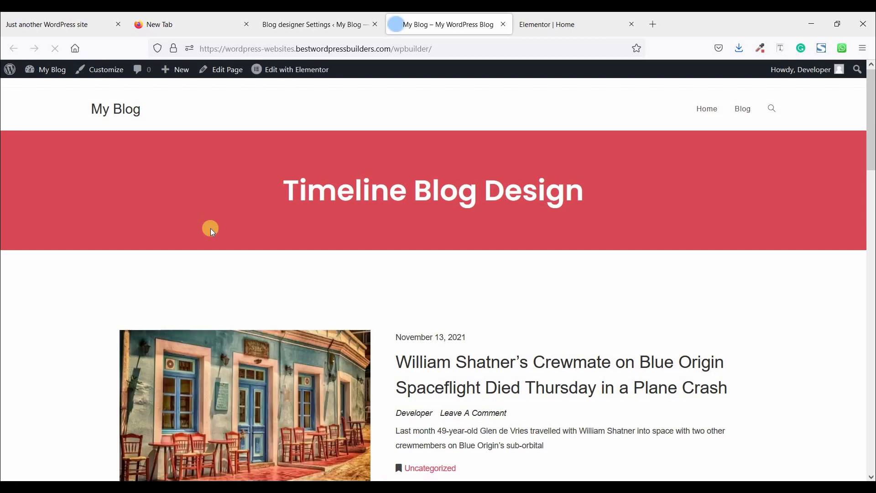
- Scroll through the posts from the Blue Origin story to the Deep-Earth Diamond post, noting the Drug post lacks an image
scroll(440, 301, "down", 6)
scroll(431, 294, "down", 15)
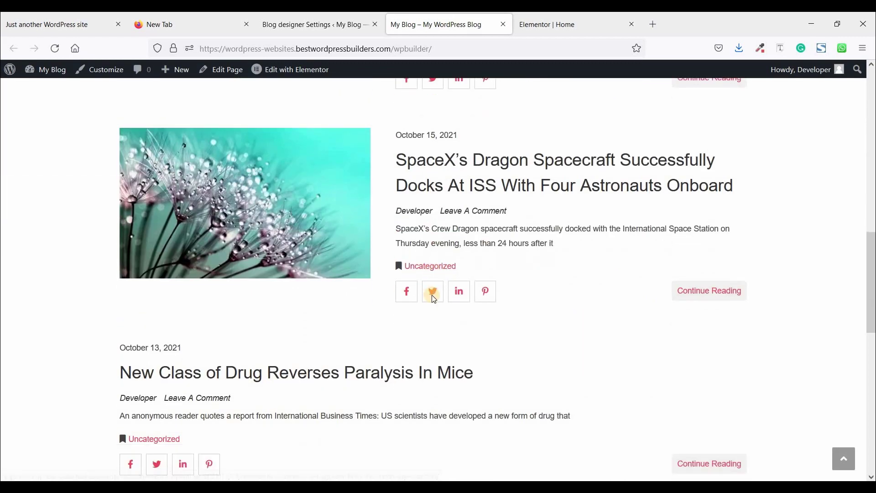
scroll(383, 301, "up", 18)
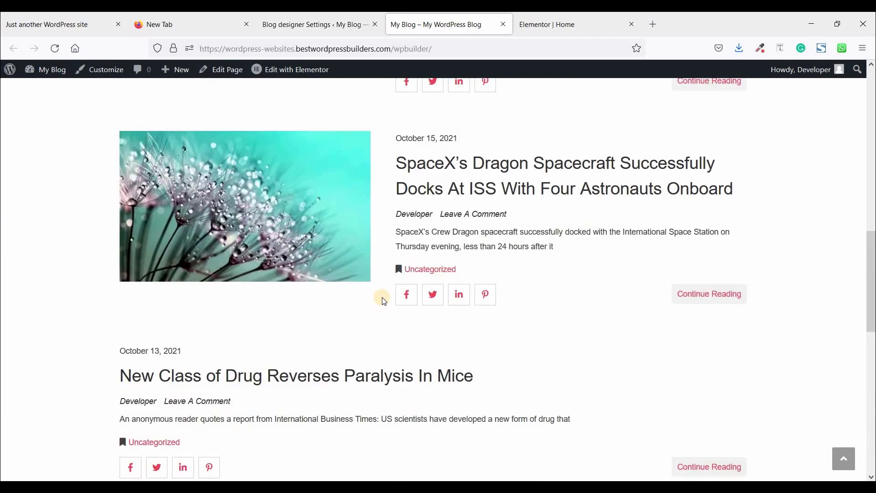
scroll(383, 299, "down", 9)
scroll(384, 292, "down", 9)
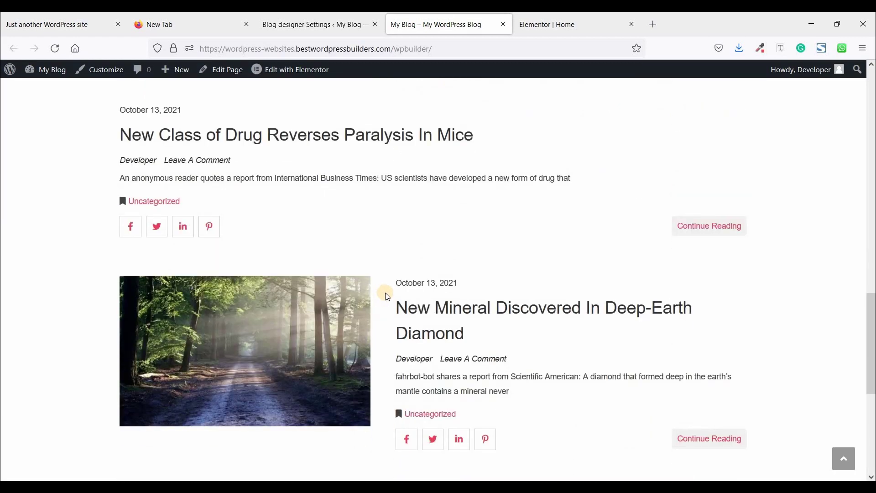
scroll(637, 263, "up", 11)
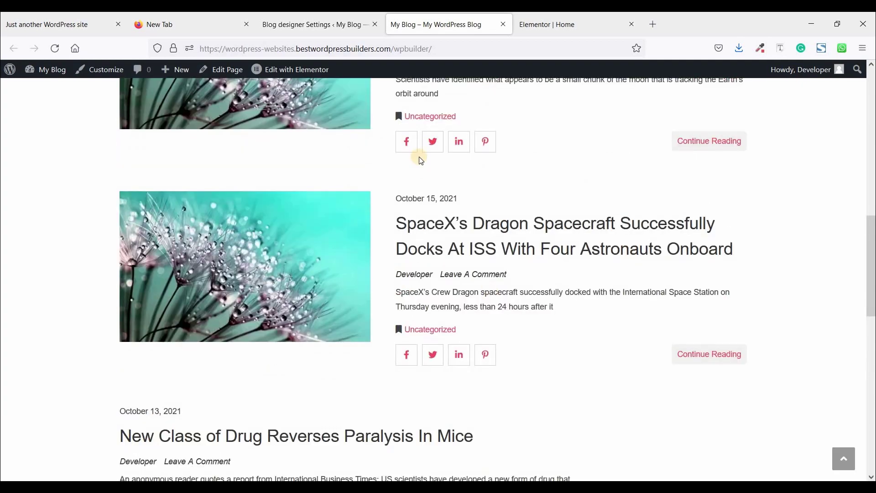
scroll(255, 228, "up", 1)
scroll(261, 228, "up", 10)
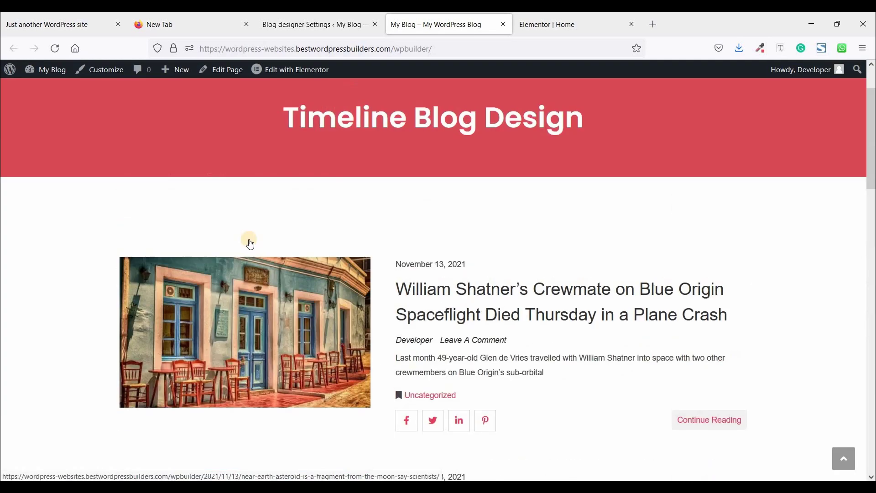
scroll(249, 240, "down", 15)
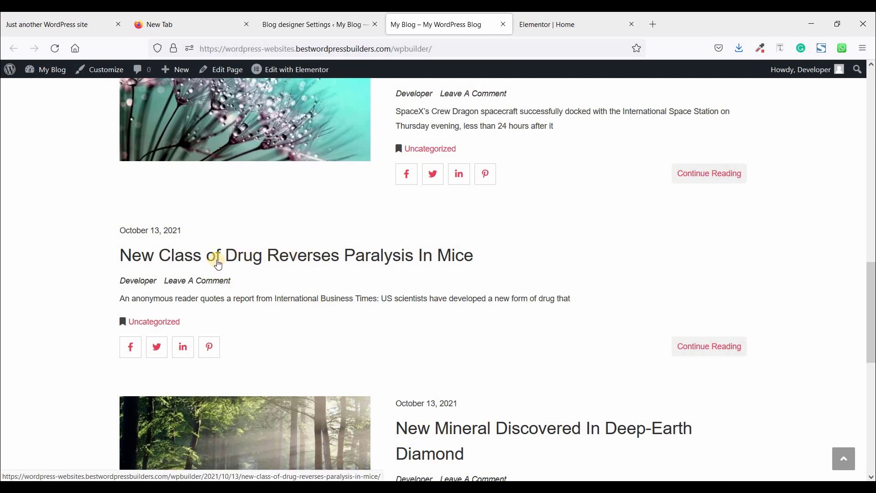
- Open the All Posts list in a new browser tab
left_click(318, 20)
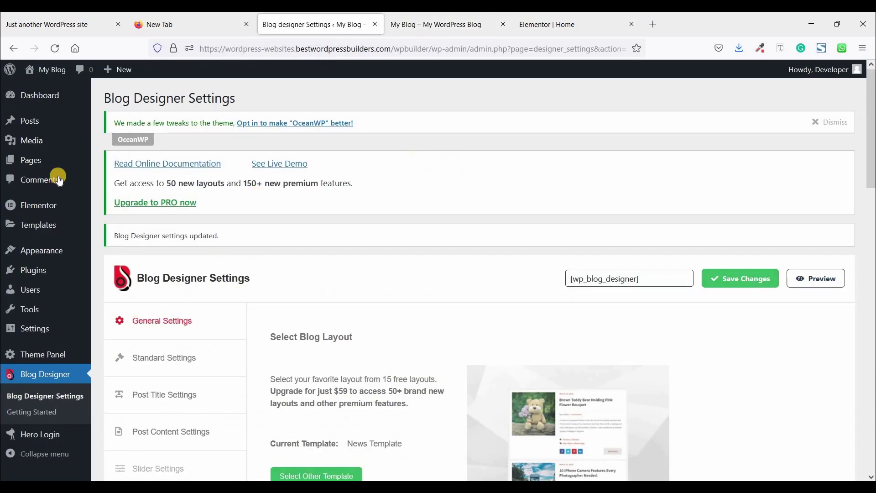
mouse_move(37, 128)
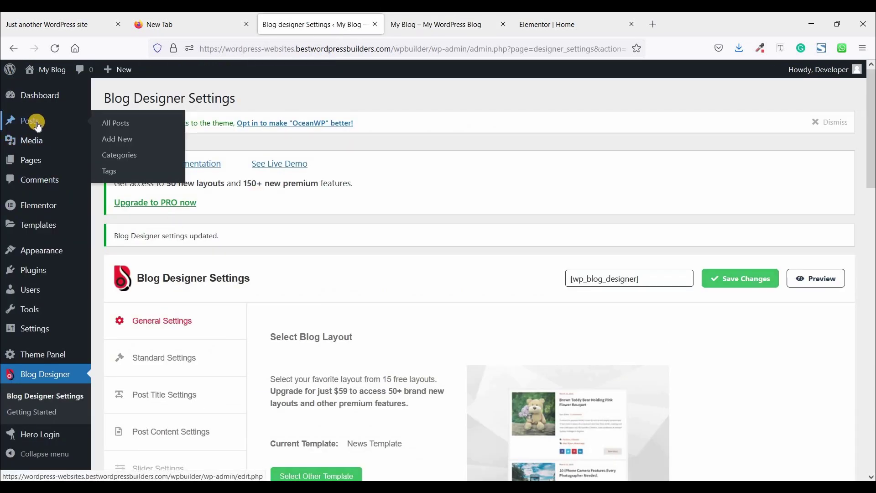
right_click(122, 127)
left_click(306, 136)
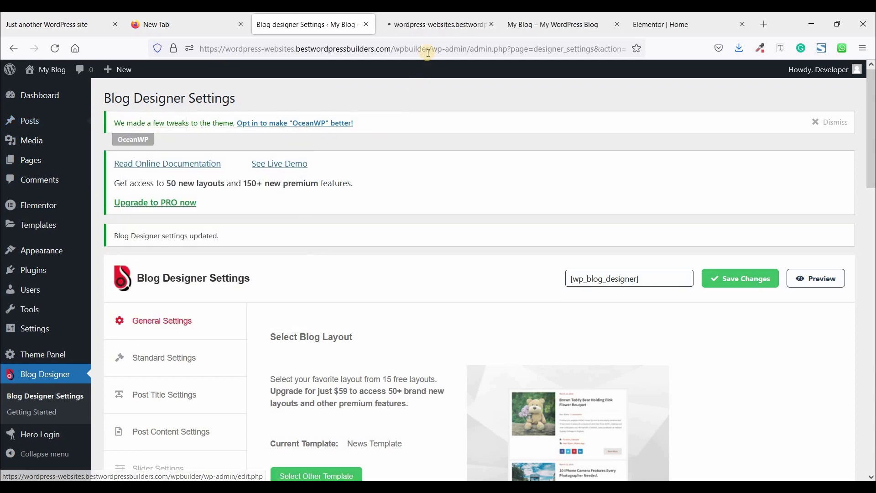
left_click(426, 27)
- Open the 'New Class of Drug Reverses Paralysis In Mice' post in the editor
left_click(527, 19)
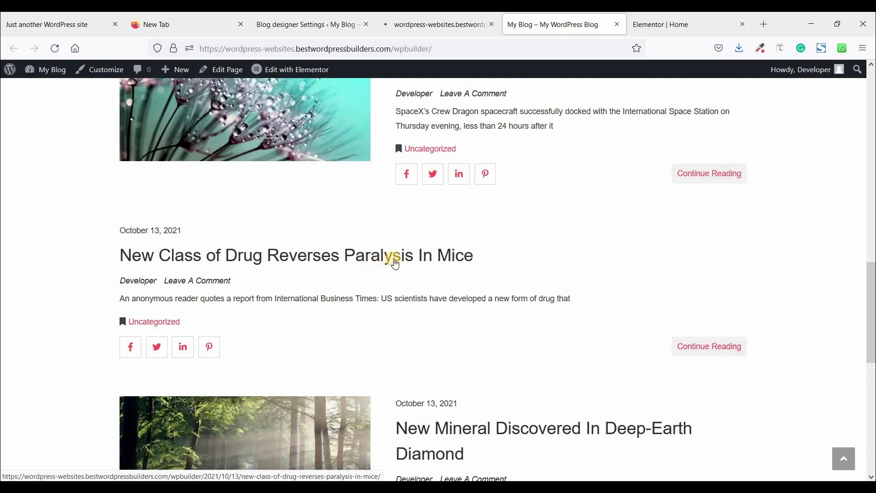
left_click(445, 18)
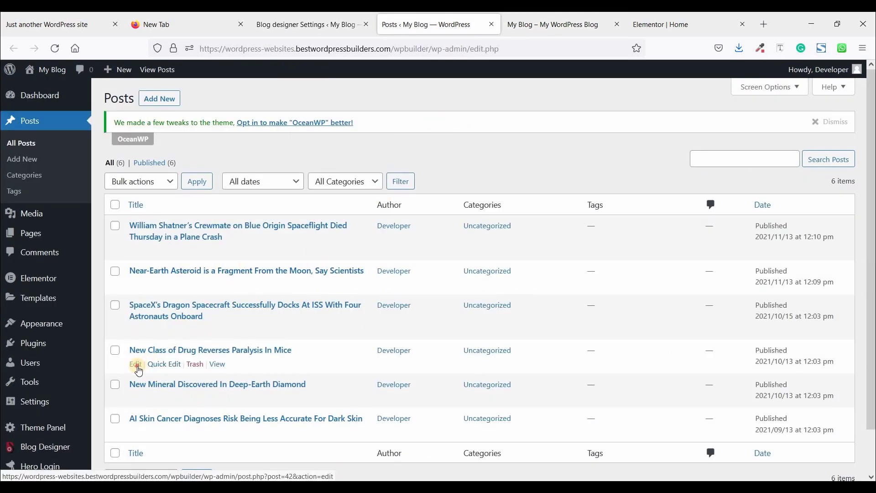
left_click(137, 364)
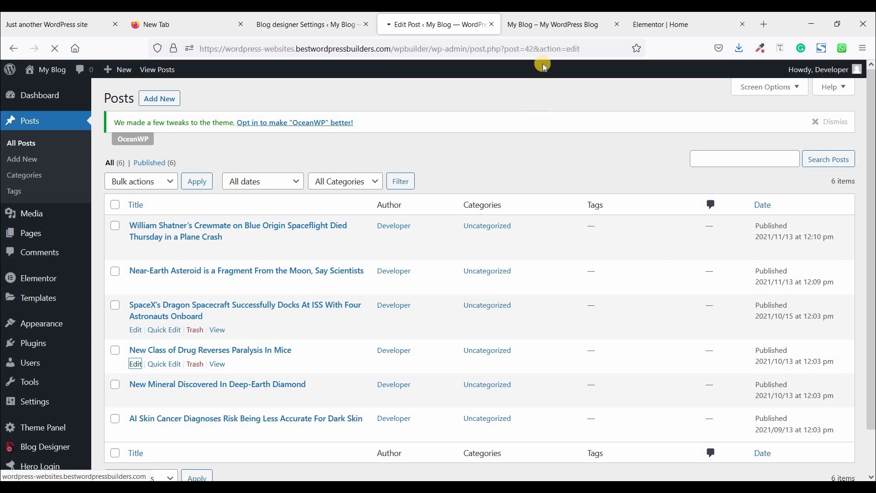
- Look over the blog home page, then return to the Drug post's editor tab
left_click(545, 26)
scroll(467, 185, "up", 5)
scroll(467, 185, "up", 5)
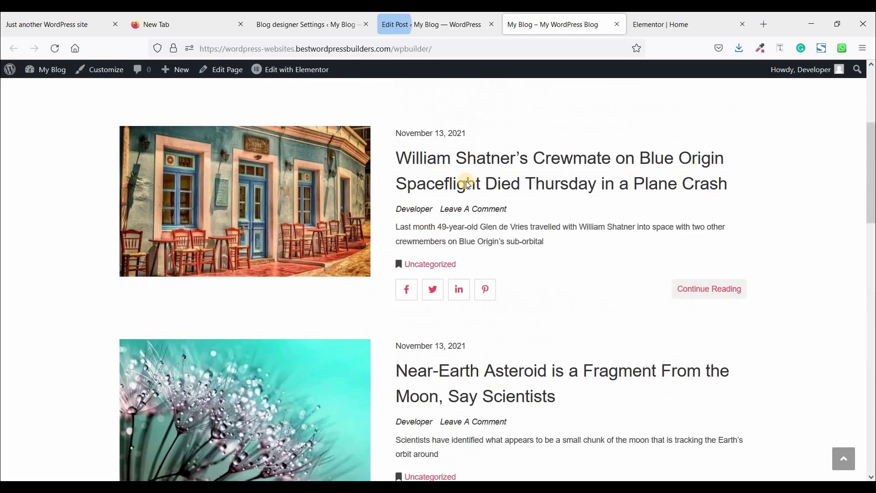
scroll(467, 185, "down", 6)
scroll(467, 182, "down", 6)
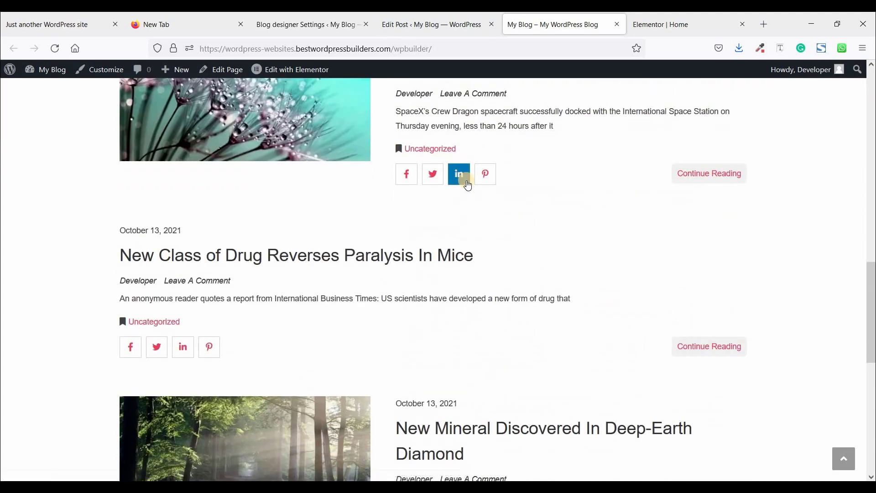
scroll(466, 180, "up", 12)
left_click(423, 23)
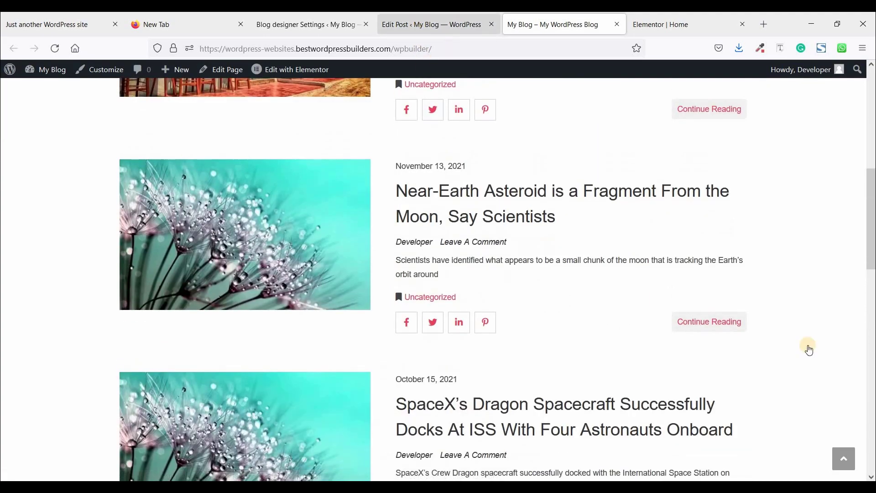
- Make the dark desk-with-devices photo the Drug post's featured image and update the post
scroll(785, 357, "down", 4)
scroll(786, 357, "down", 2)
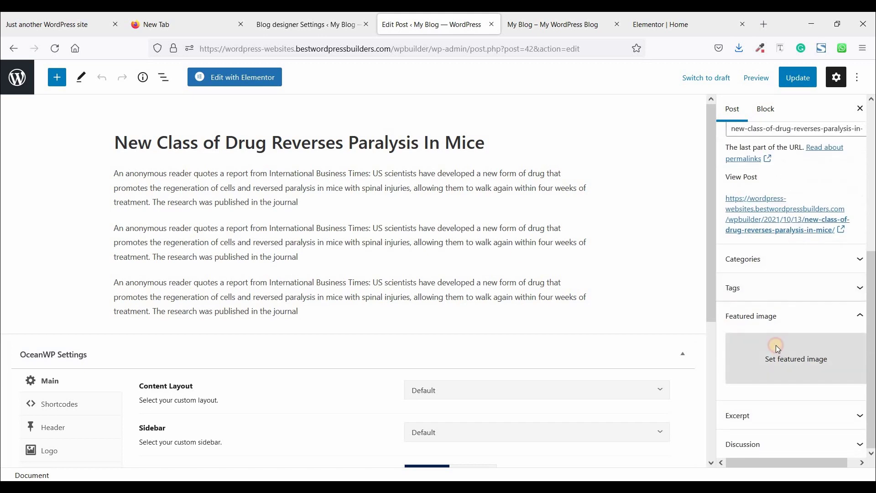
left_click(785, 356)
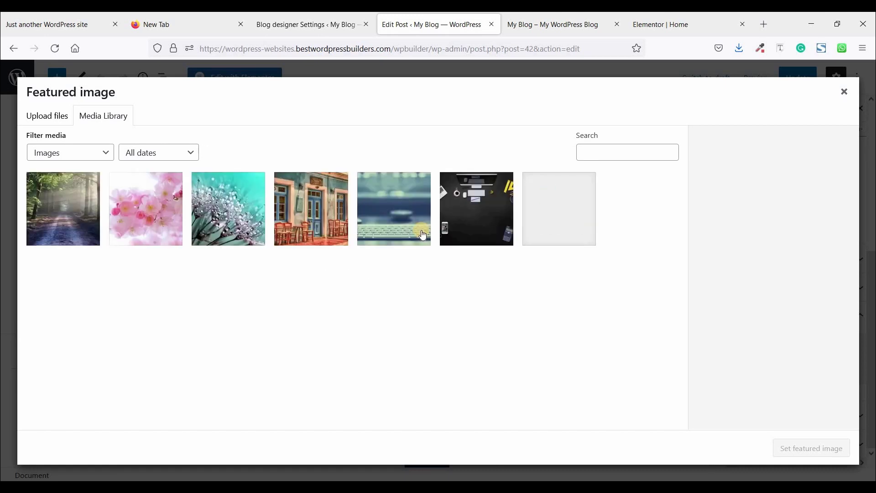
left_click(492, 235)
left_click(798, 448)
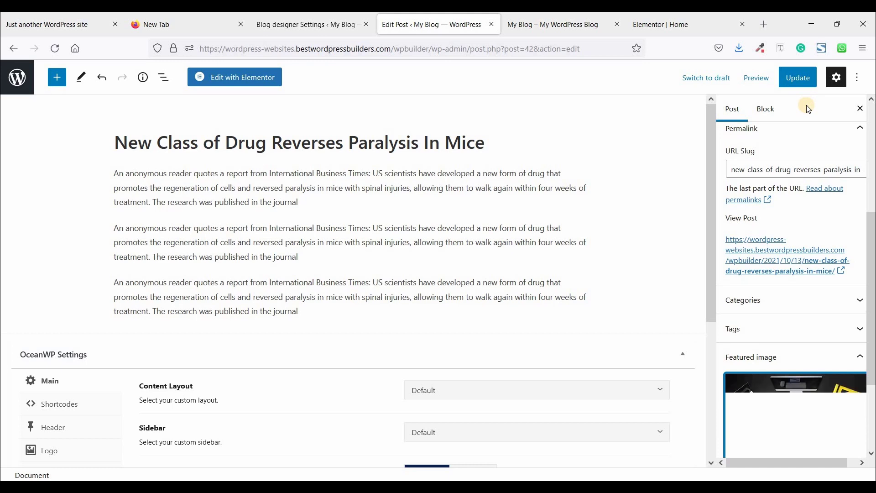
left_click(803, 82)
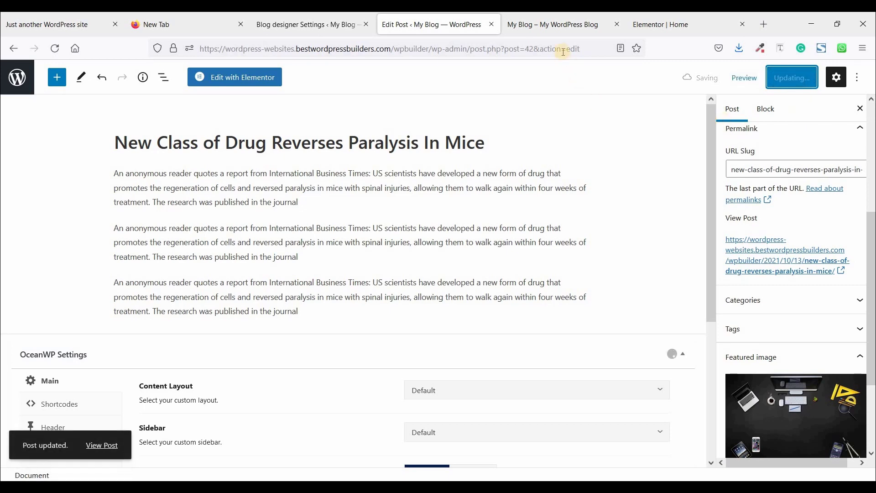
key("ctrl+Tab")
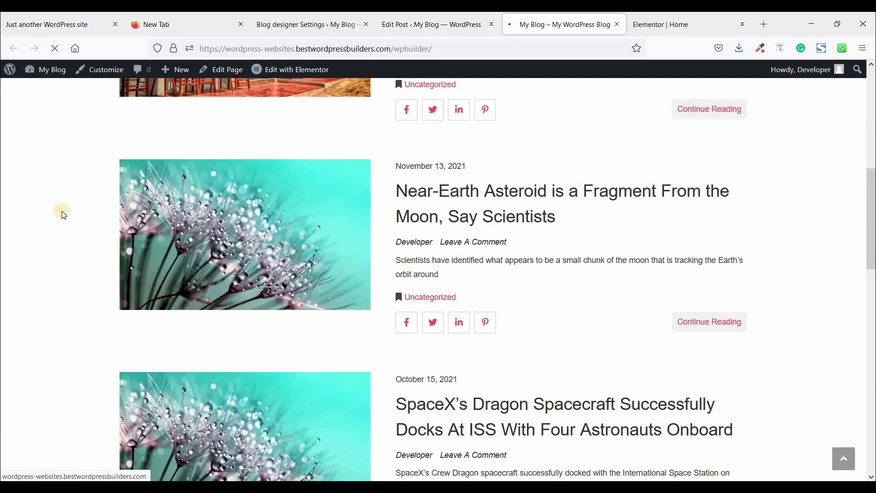
scroll(63, 214, "up", 5)
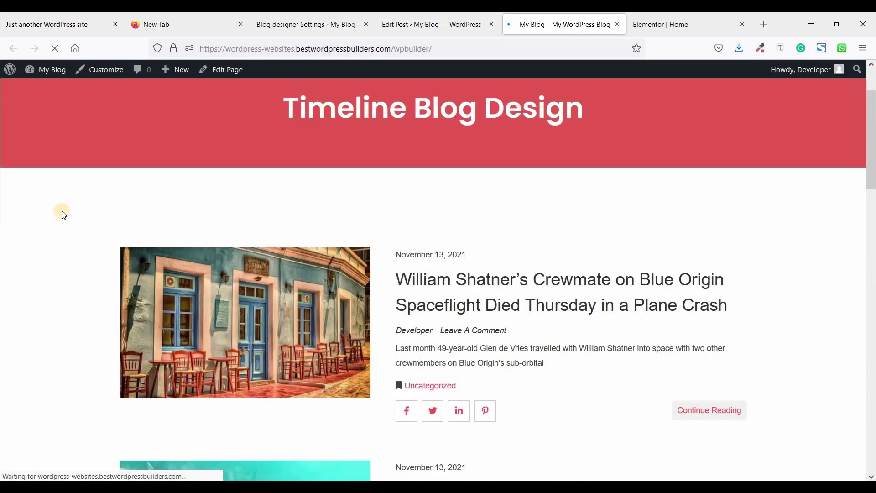
scroll(255, 234, "down", 1)
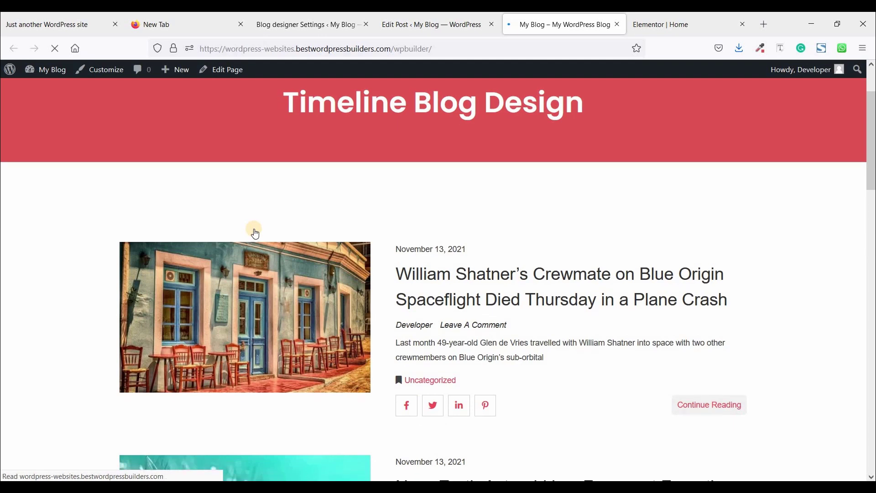
scroll(255, 234, "down", 10)
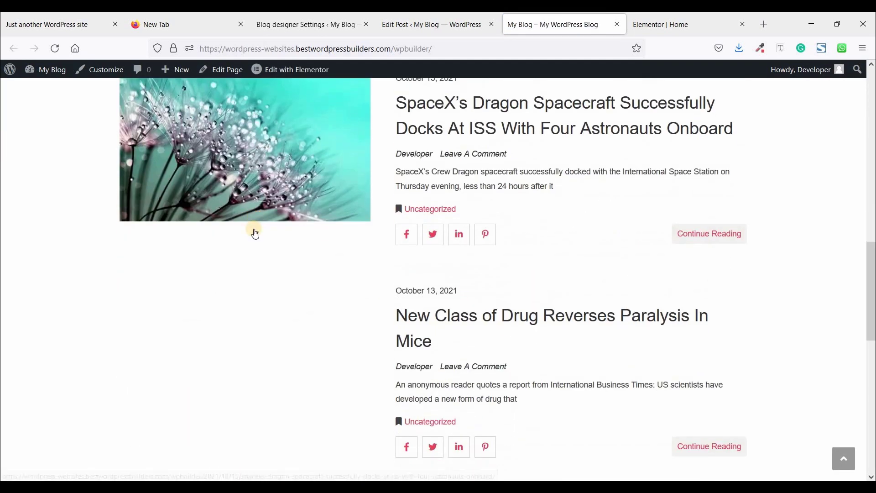
scroll(255, 234, "down", 3)
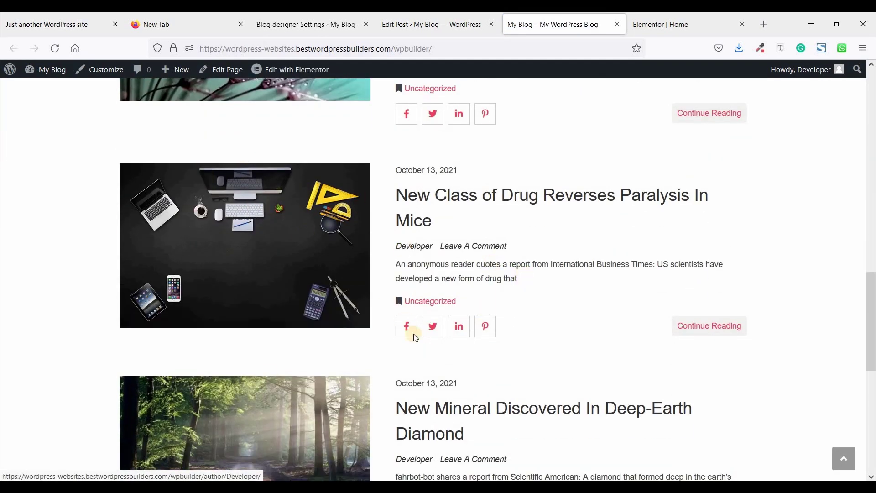
scroll(291, 252, "down", 10)
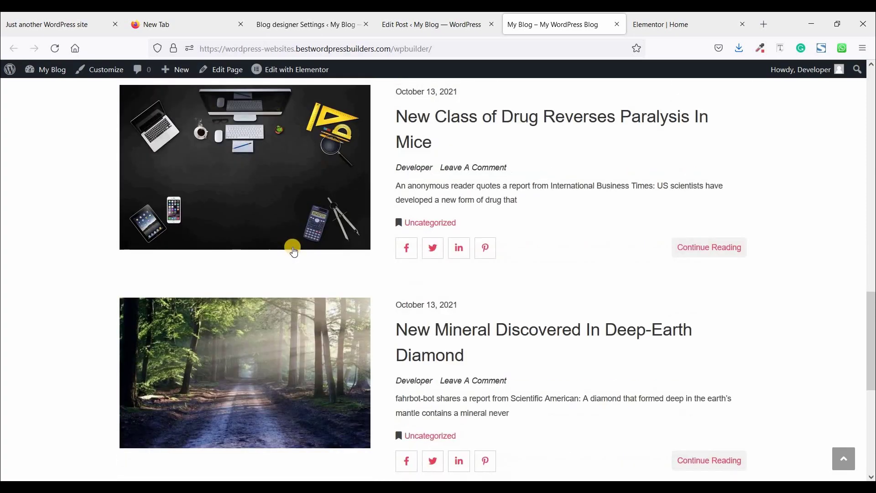
scroll(365, 262, "up", 20)
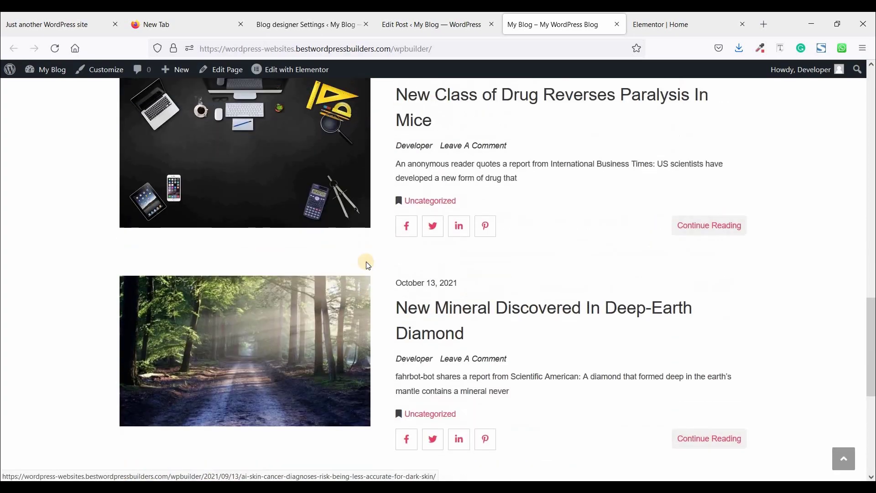
scroll(384, 253, "up", 3)
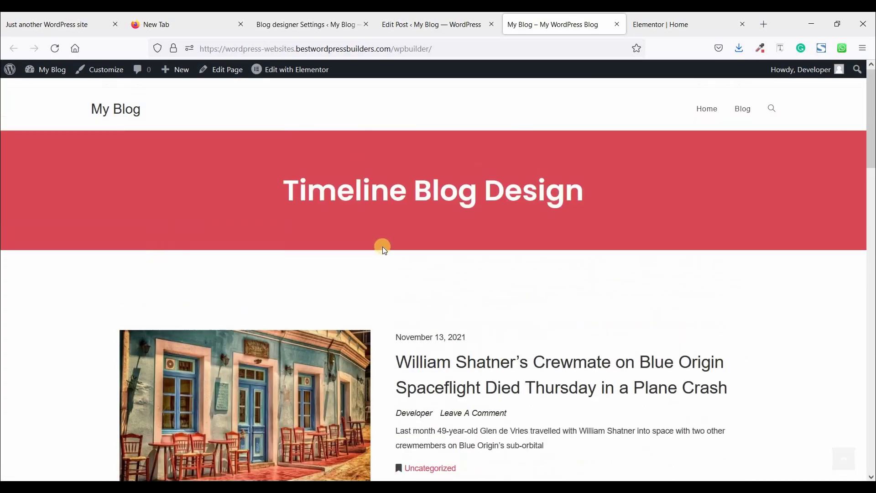